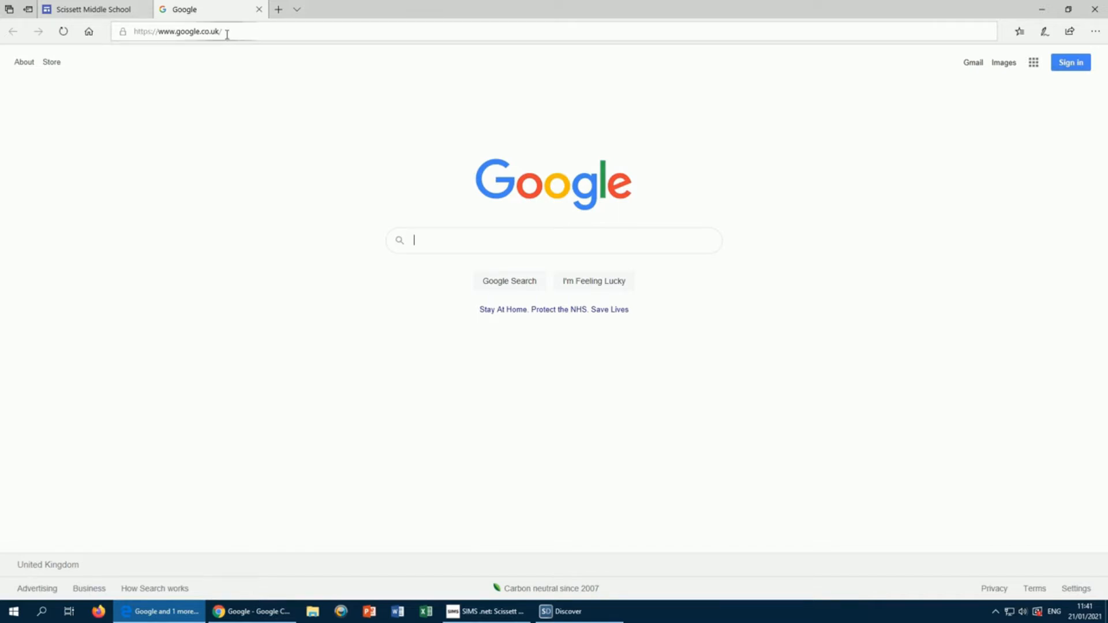
Step: Remove the old saved school account from the browser's Google sign-in page
left_click(1080, 68)
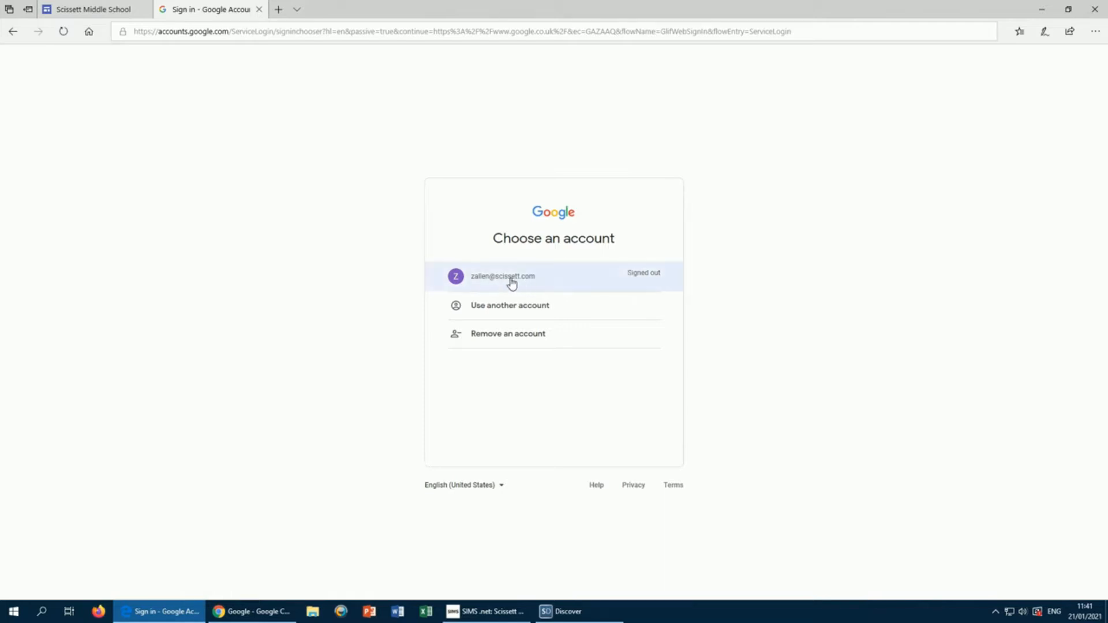
left_click(492, 336)
left_click(654, 294)
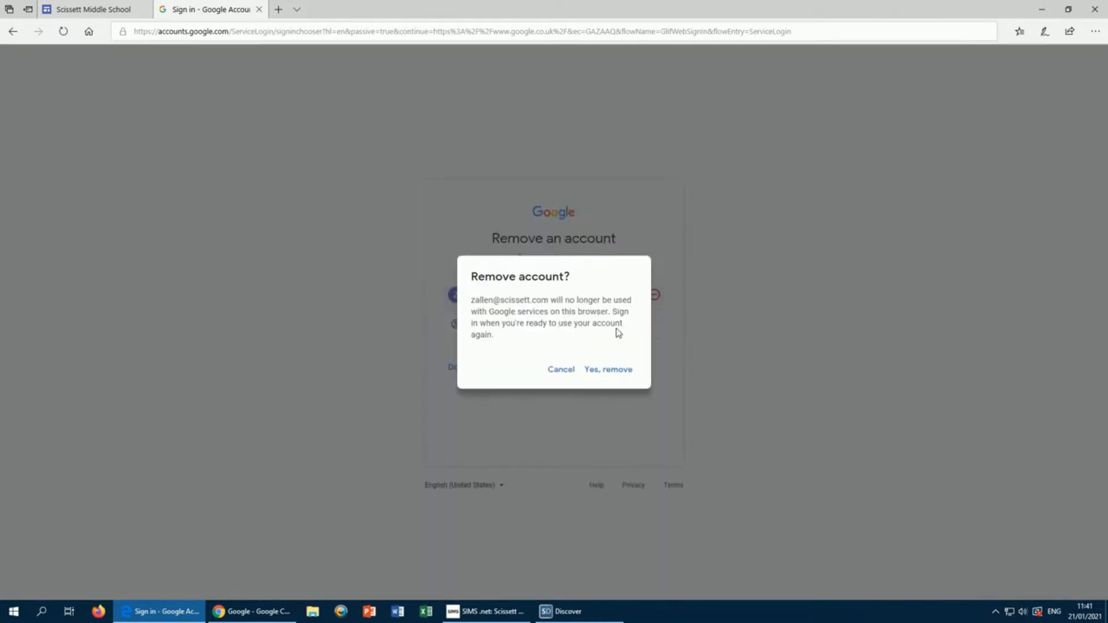
left_click(587, 374)
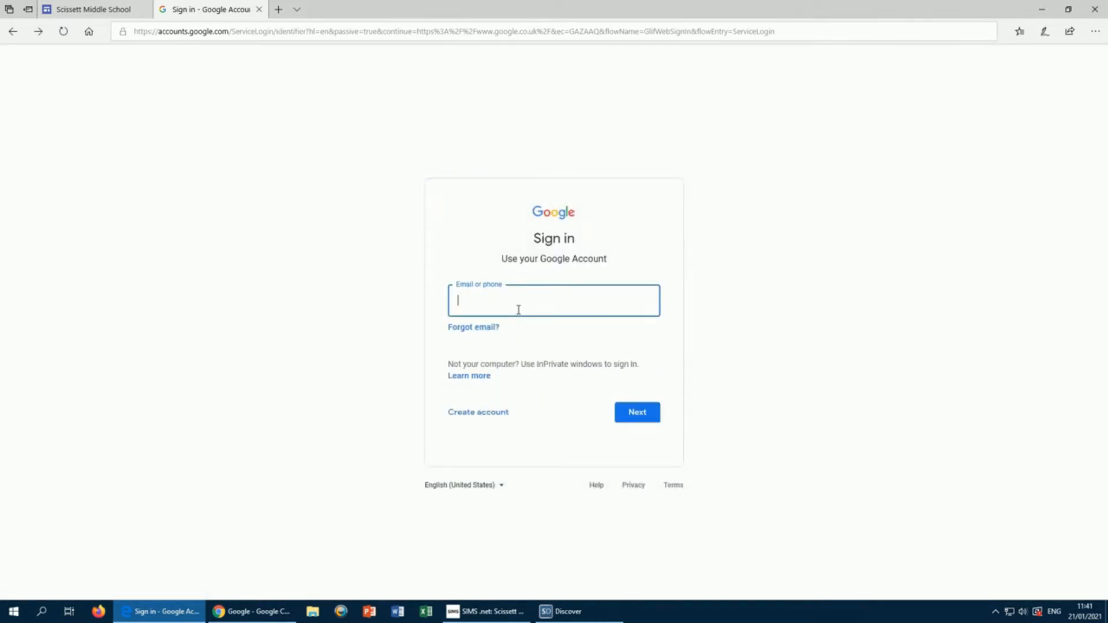
Step: Sign back in by entering the school account's e-mail and password
left_click_drag(483, 302, 547, 302)
left_click(554, 301)
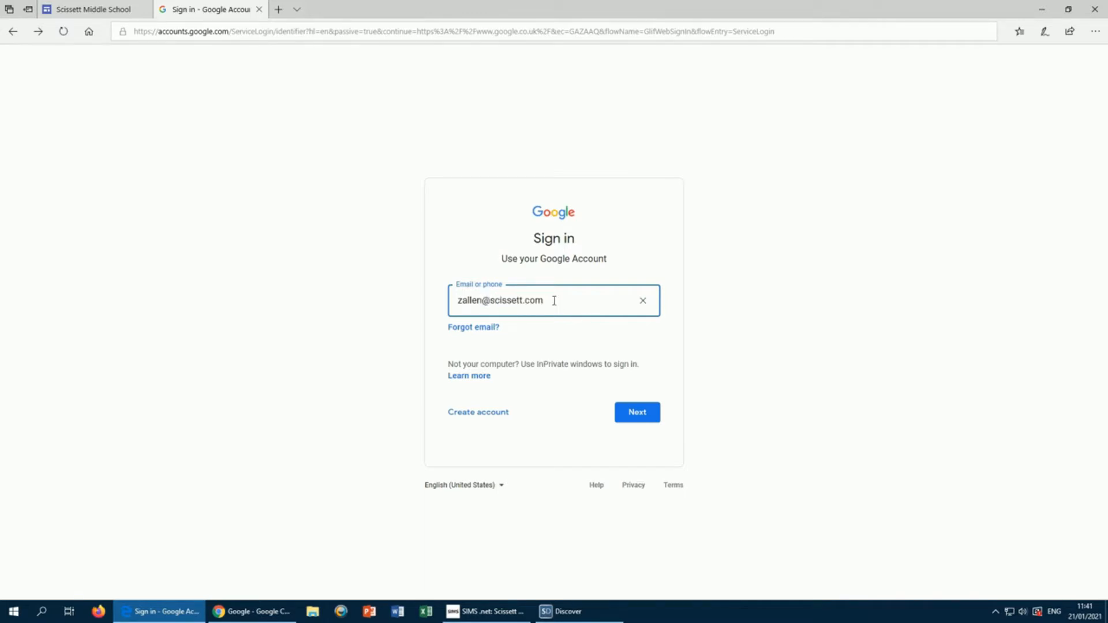
left_click(639, 414)
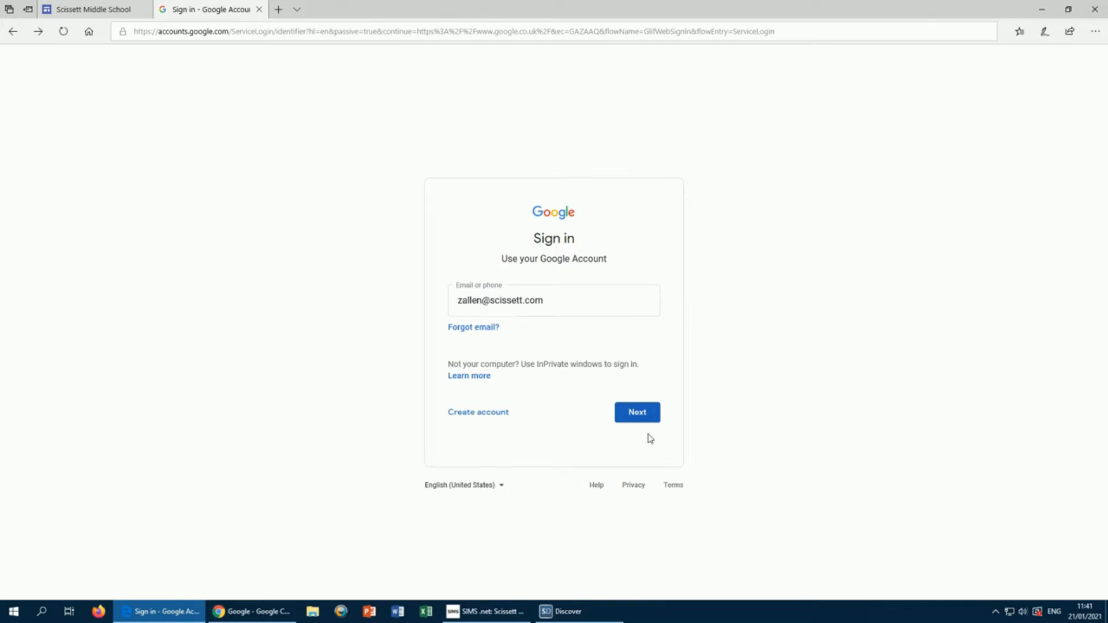
left_click(643, 417)
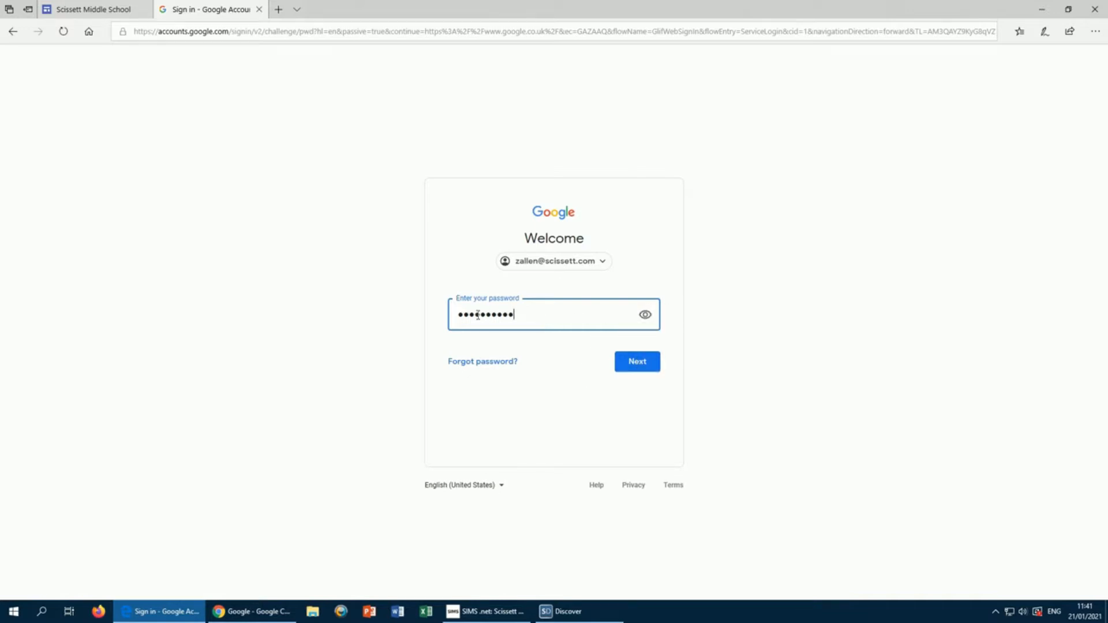
left_click(646, 366)
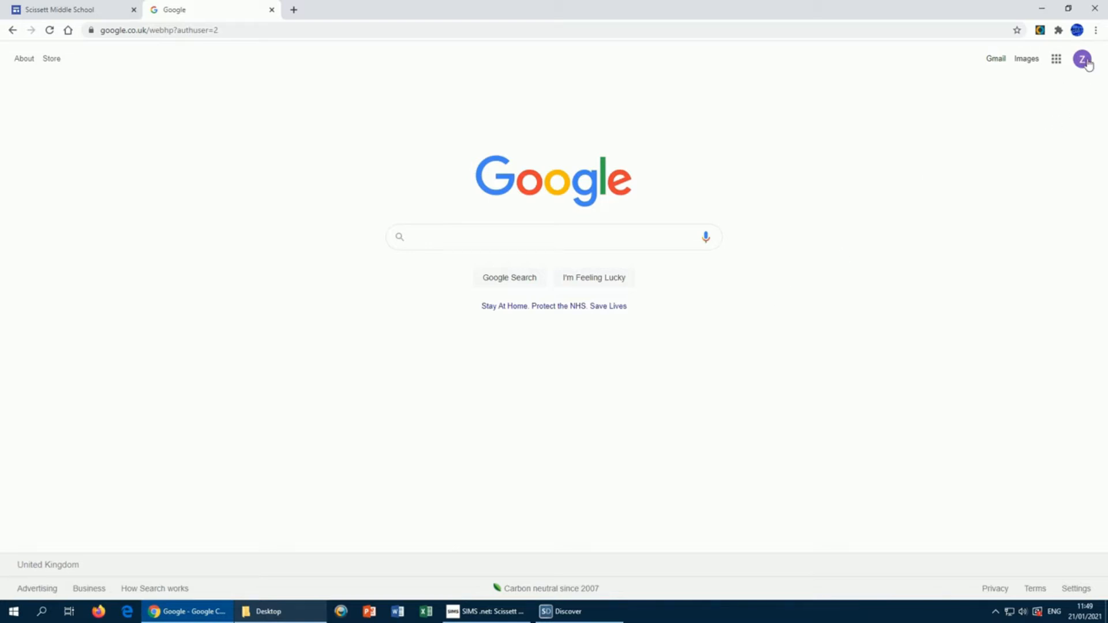
Step: Open Google Sheets from the apps grid and create a Blank spreadsheet
left_click(1057, 59)
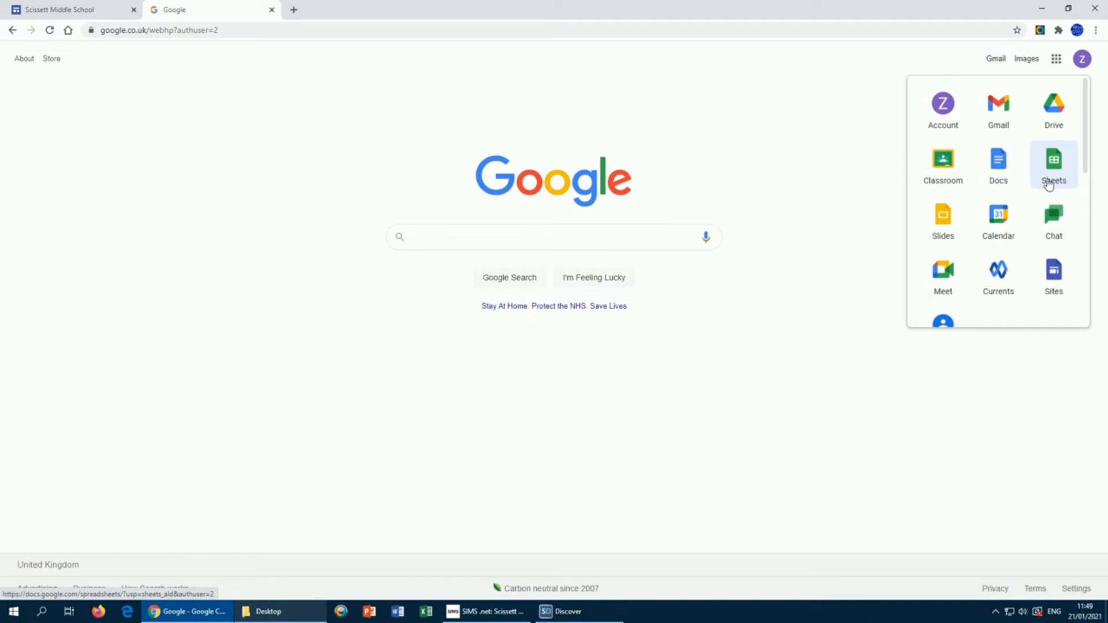
left_click(1054, 168)
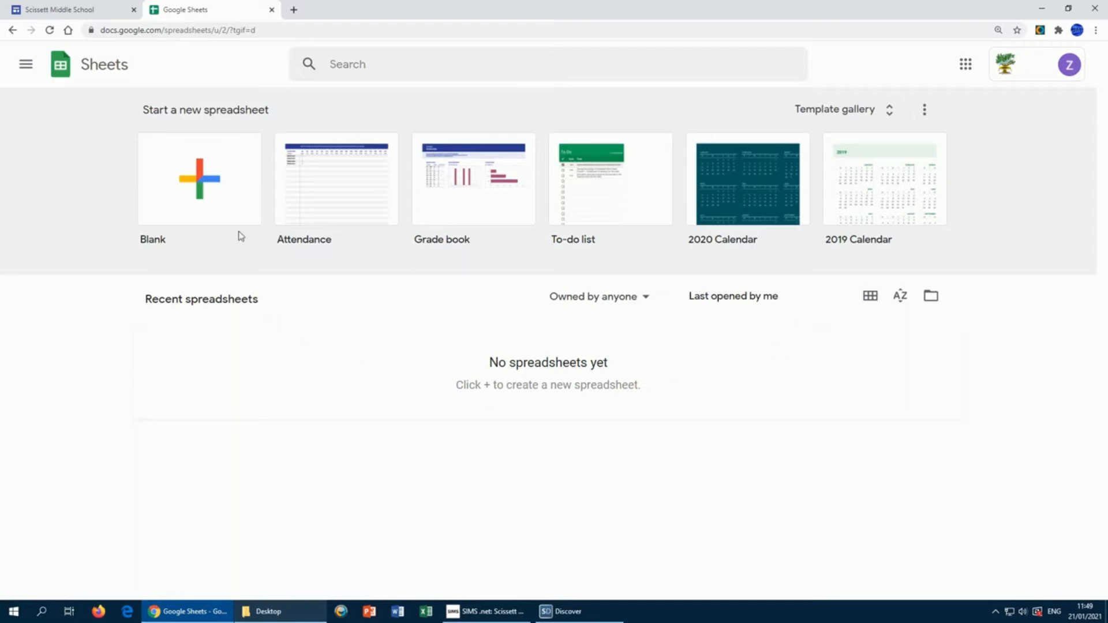
left_click(199, 179)
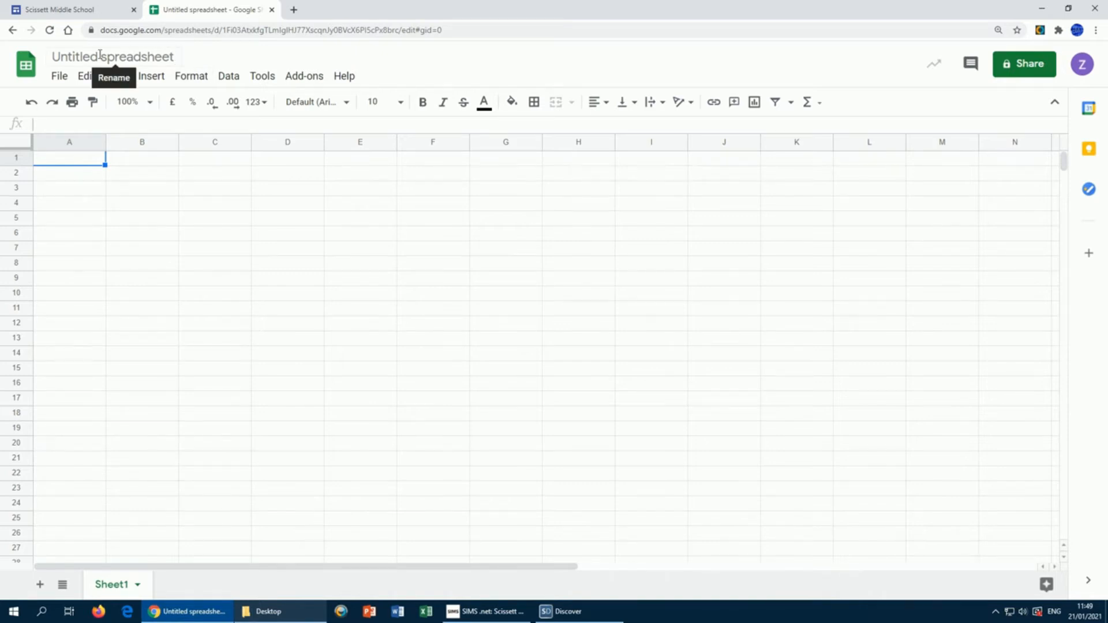
Step: Rename 'Untitled spreadsheet' to 'Sandwich Shop'
left_click(162, 55)
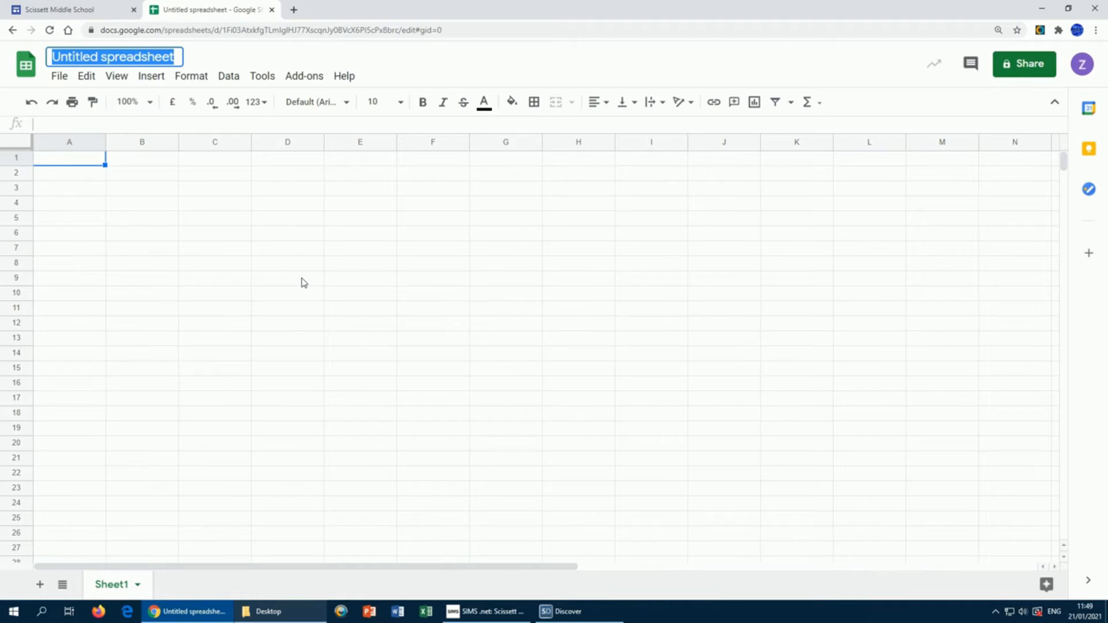
type("S")
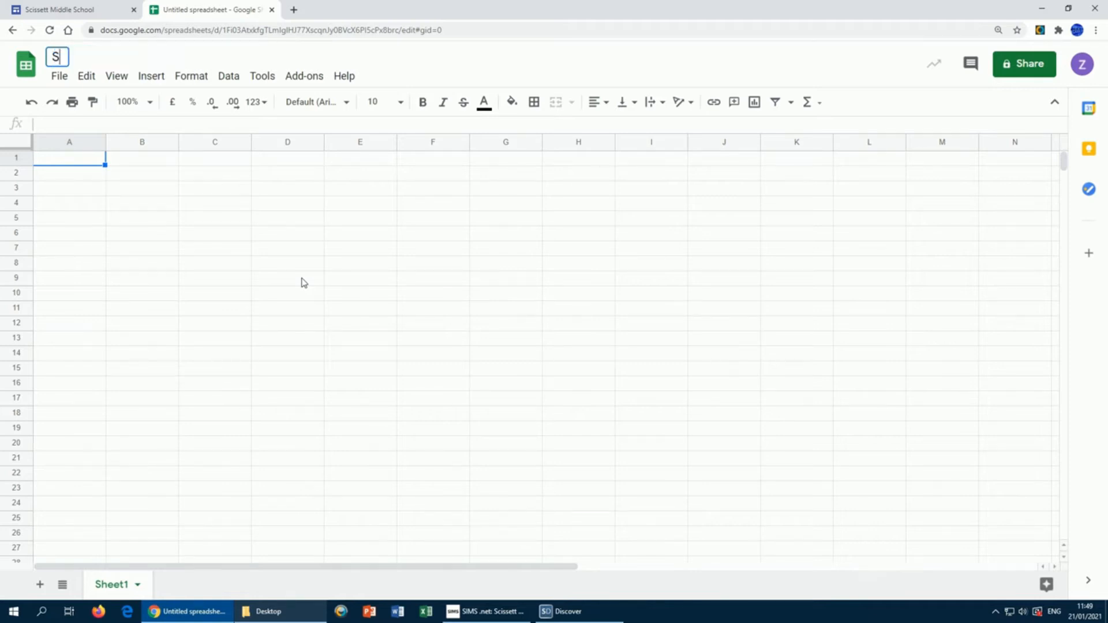
type("andwich Shop")
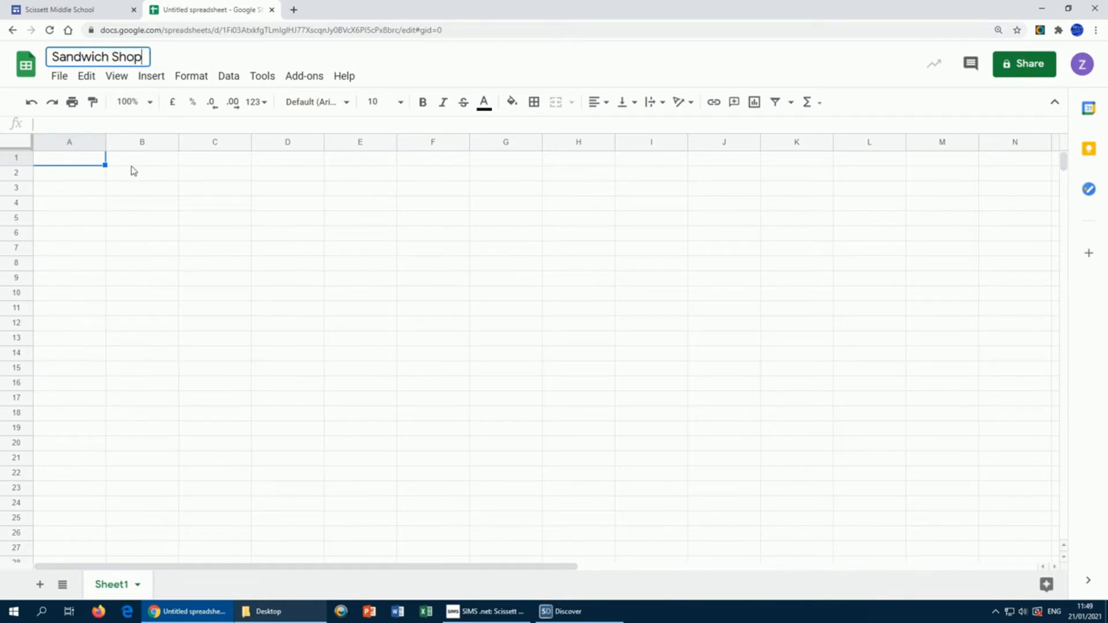
left_click(164, 179)
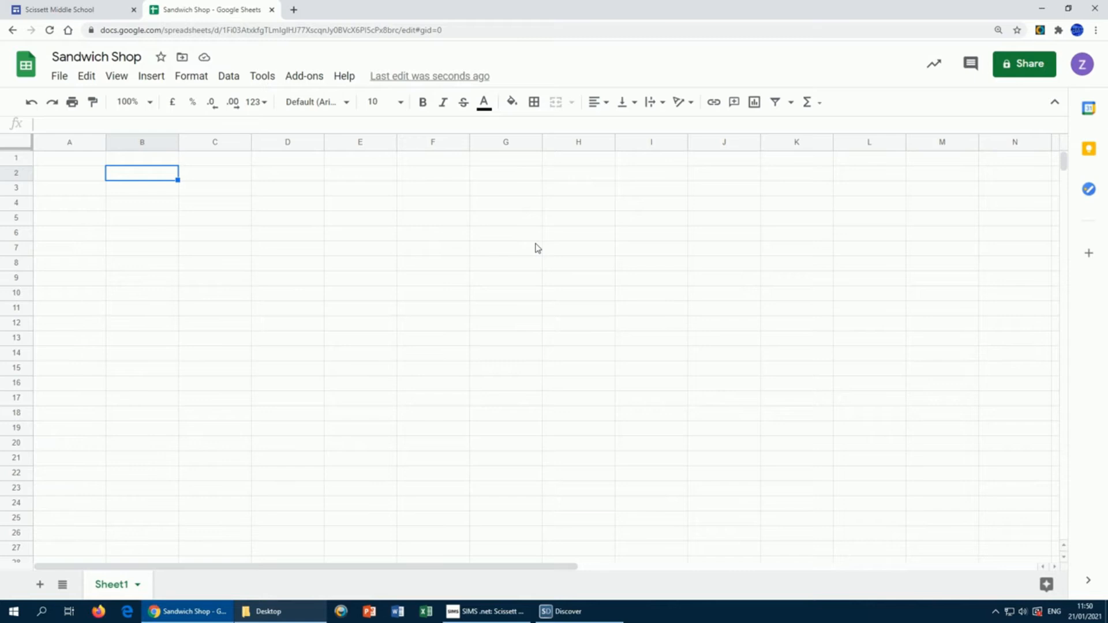
left_click(57, 161)
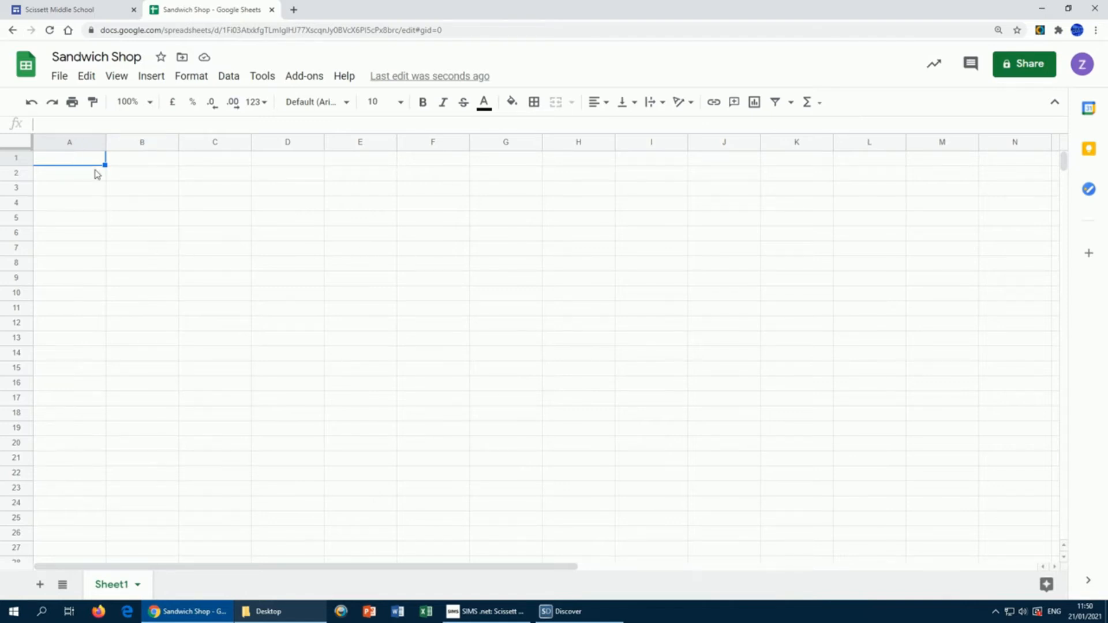
left_click(86, 144)
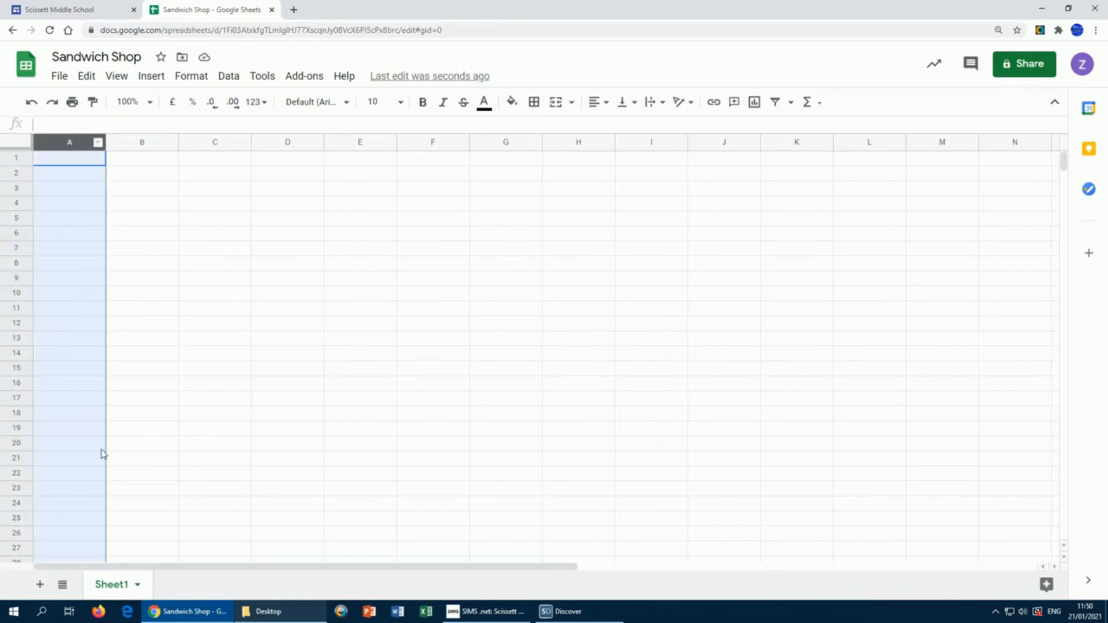
left_click(291, 143)
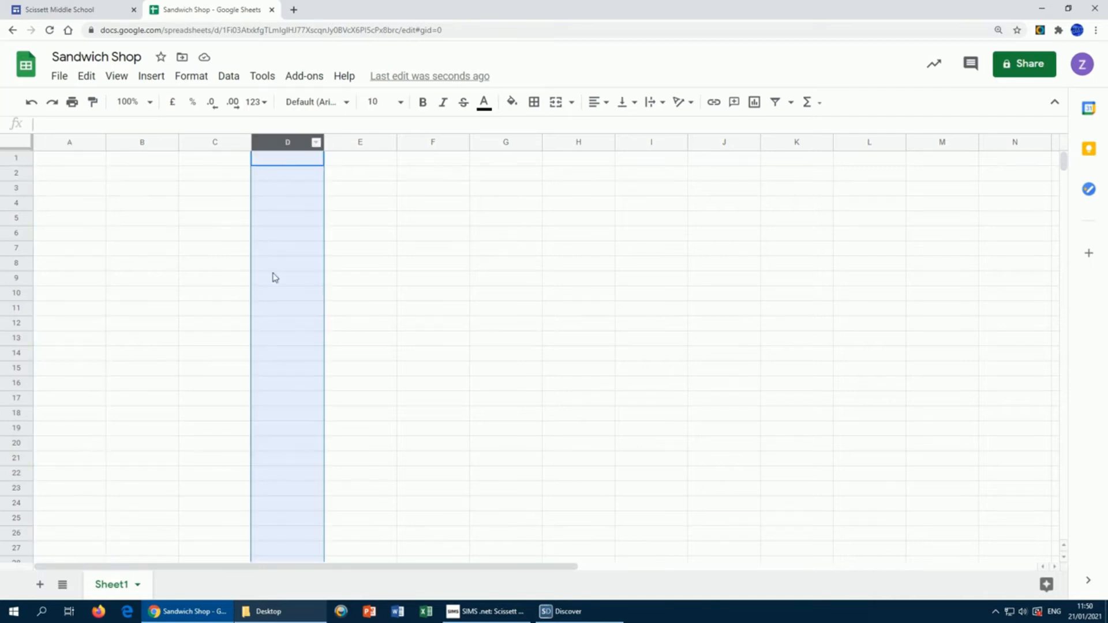
left_click(501, 142)
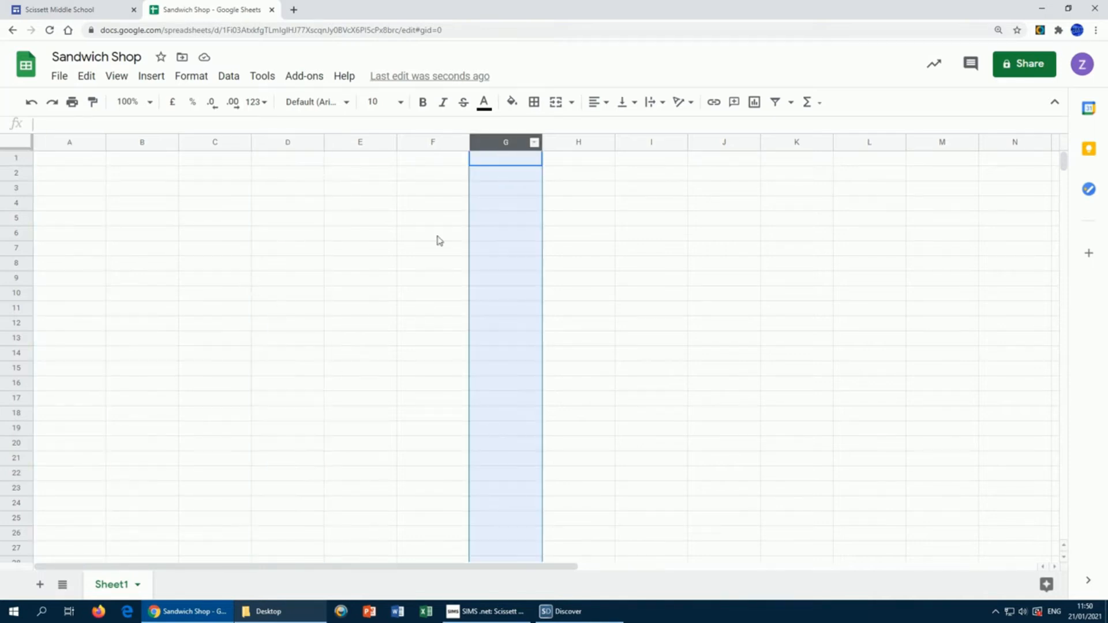
left_click(17, 173)
left_click(17, 265)
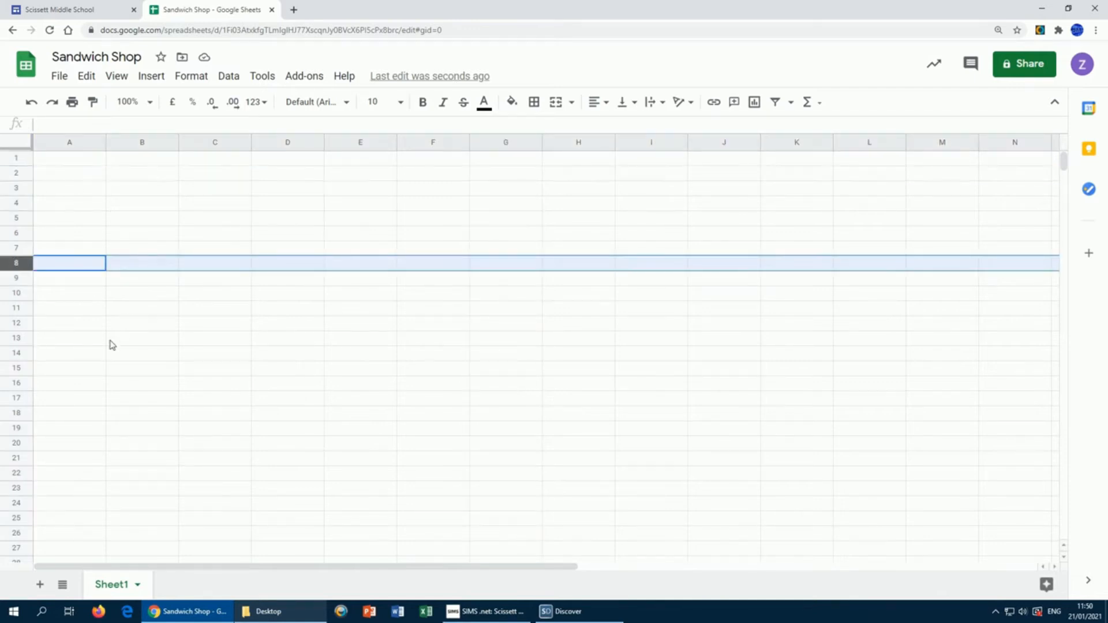
left_click(19, 353)
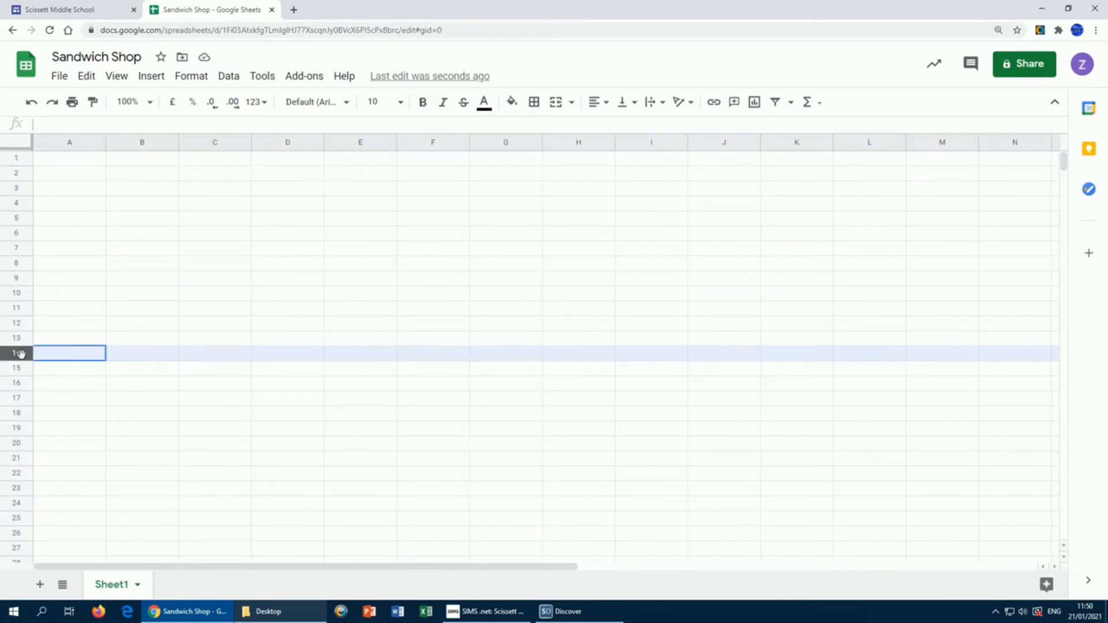
left_click(17, 413)
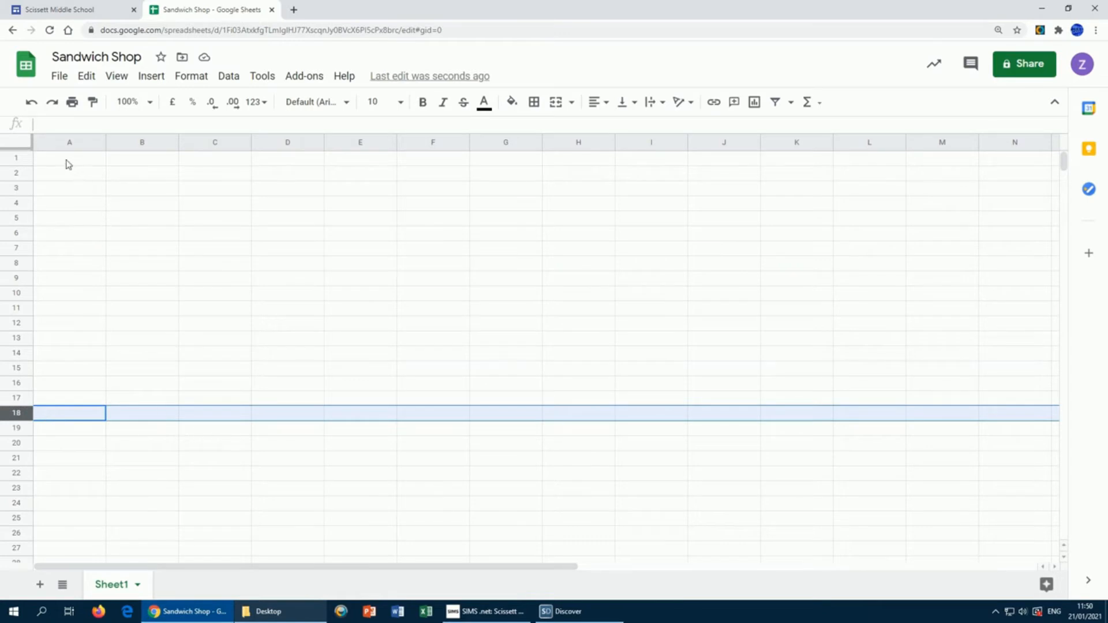
left_click(68, 161)
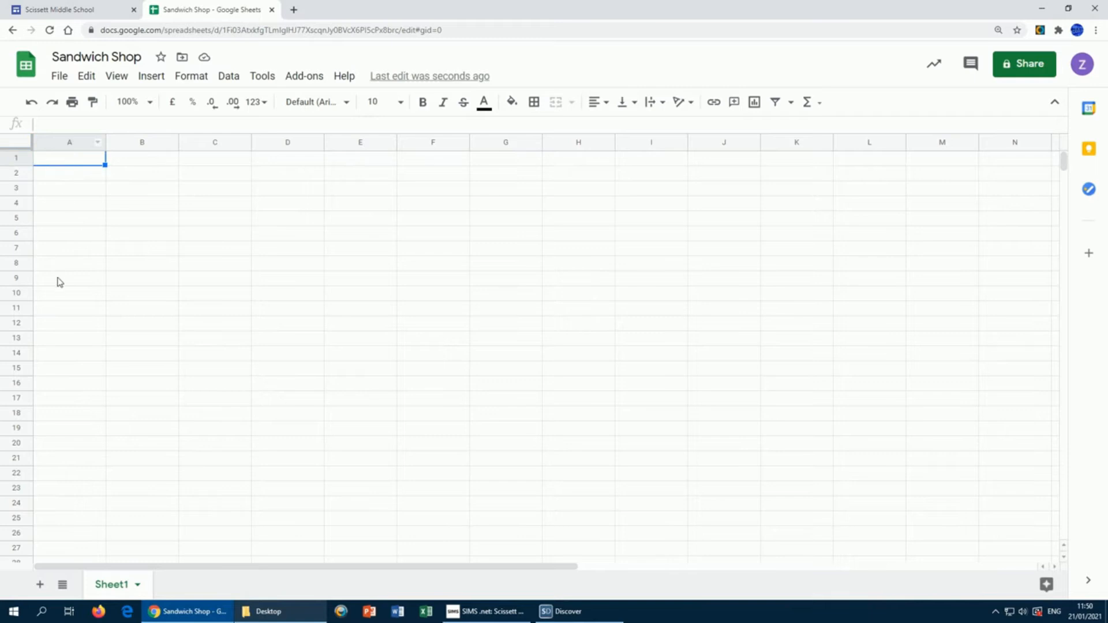
Step: Enter the headings 'Sandwich' in A1 and 'Cost to Make' in B1
type("Sandwich")
key("Tab")
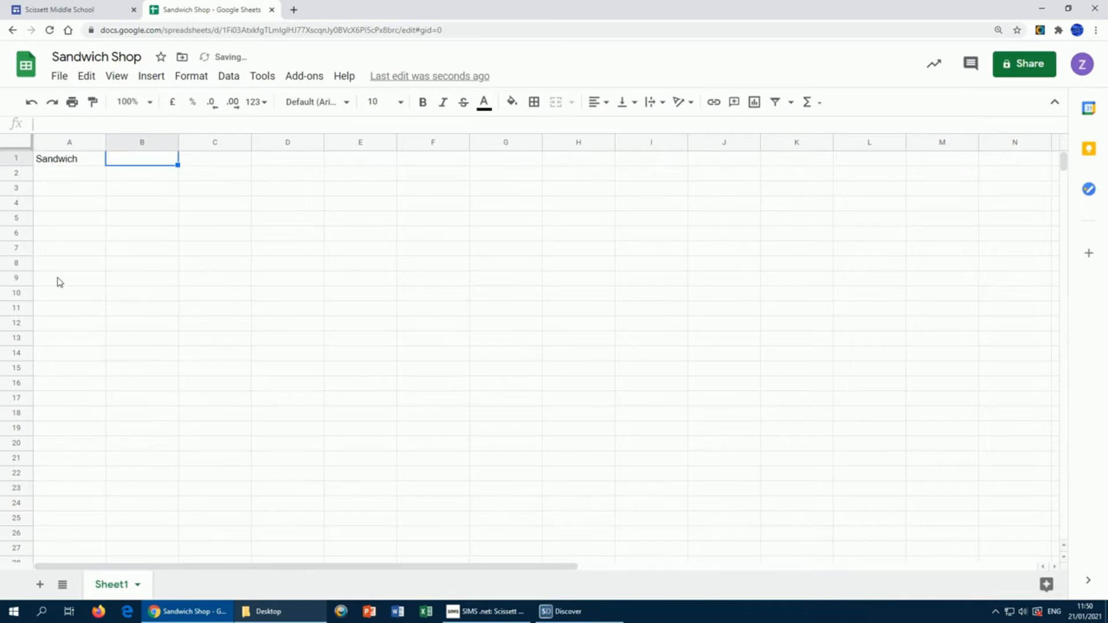
type("Cost to Make")
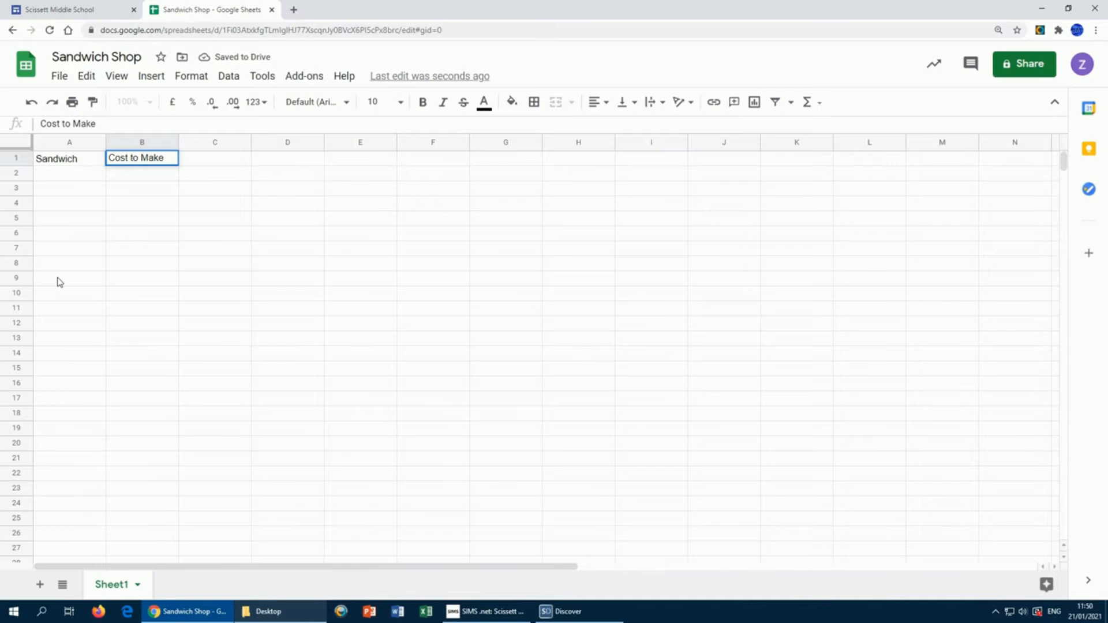
key("Tab")
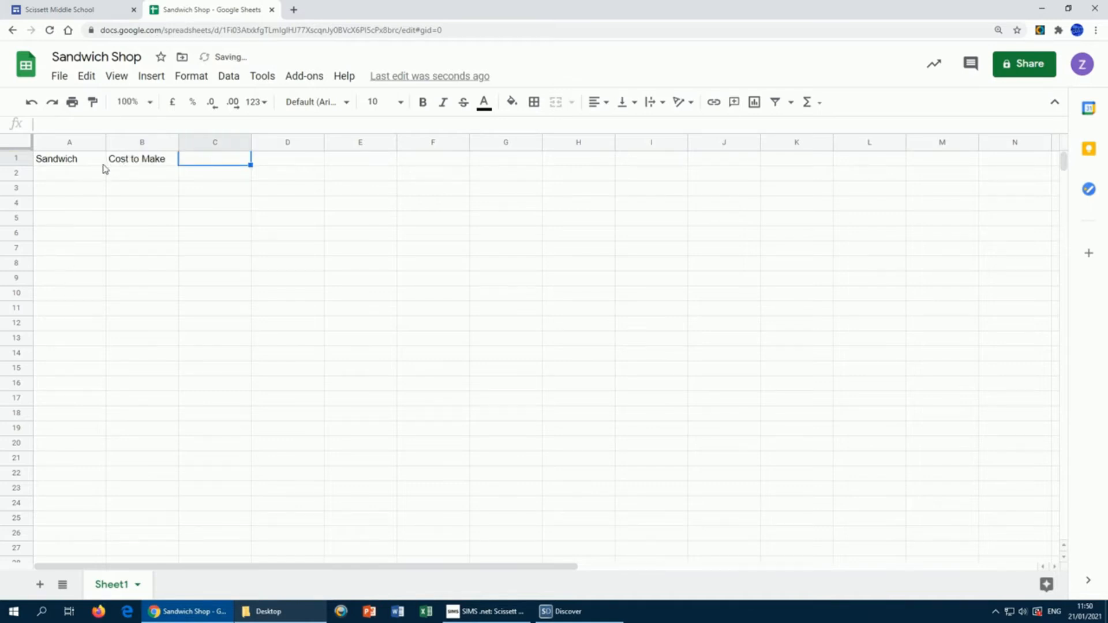
Step: Zoom the sheet to 200% and select cell C1
left_click(149, 101)
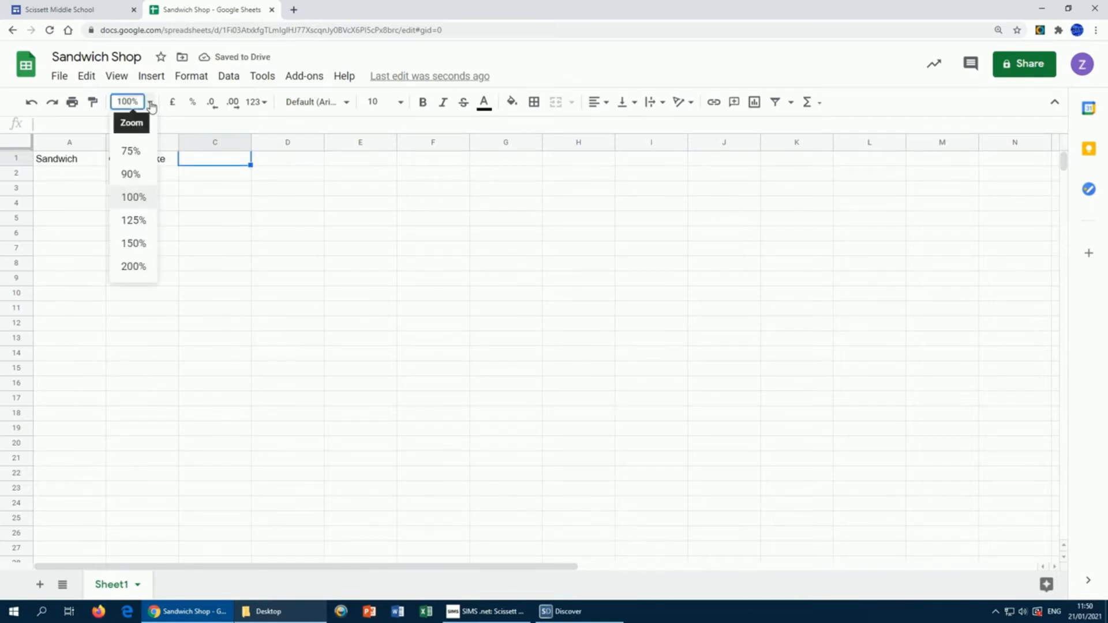
left_click(139, 268)
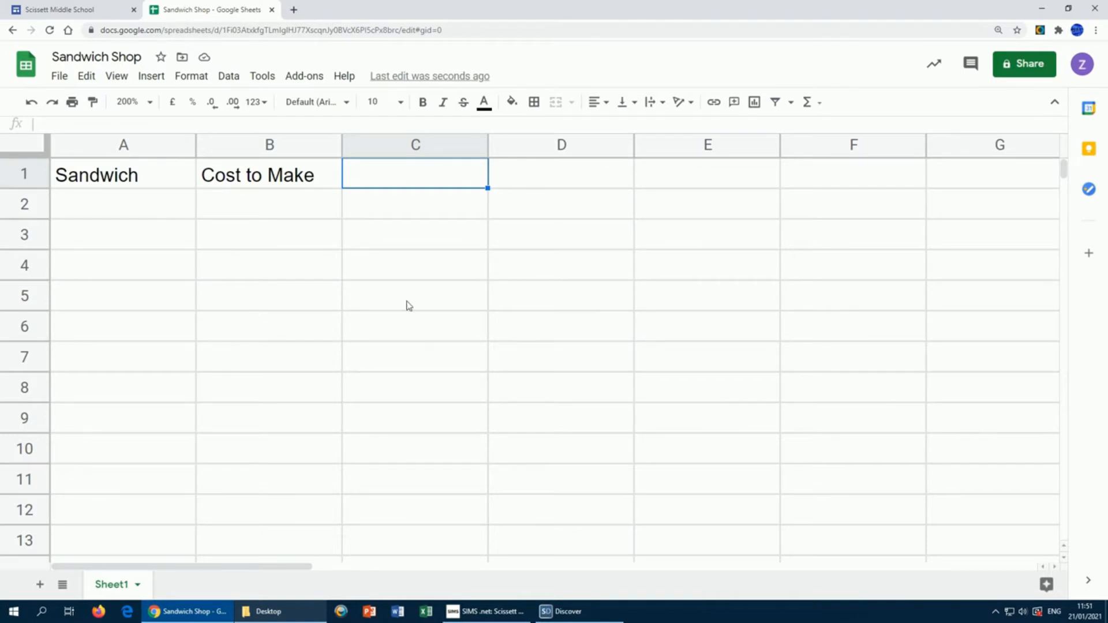
left_click(150, 103)
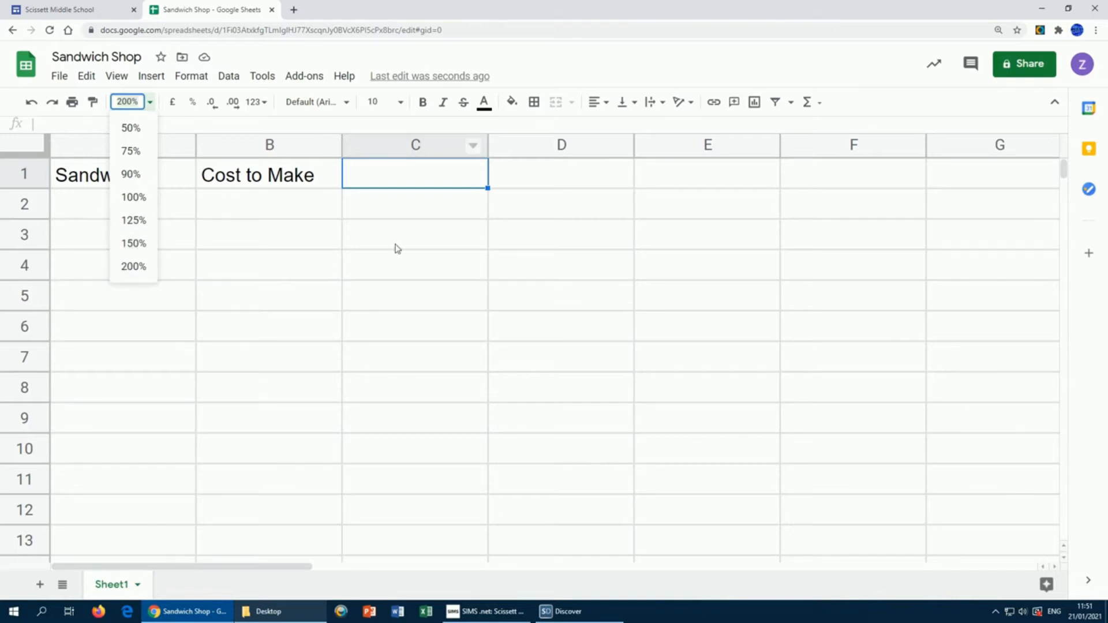
left_click(352, 209)
left_click(364, 168)
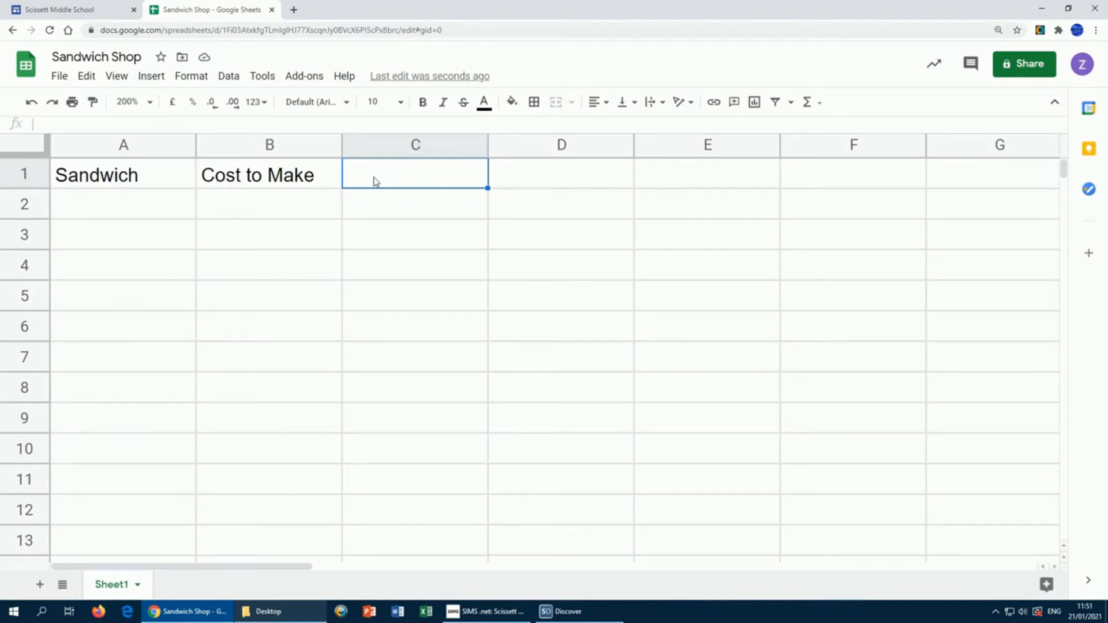
Step: Enter 'Selling Price', 'Profit', '# sold today' and 'Today's Profit' in C1–F1, then return to A2
type("Selling Pr")
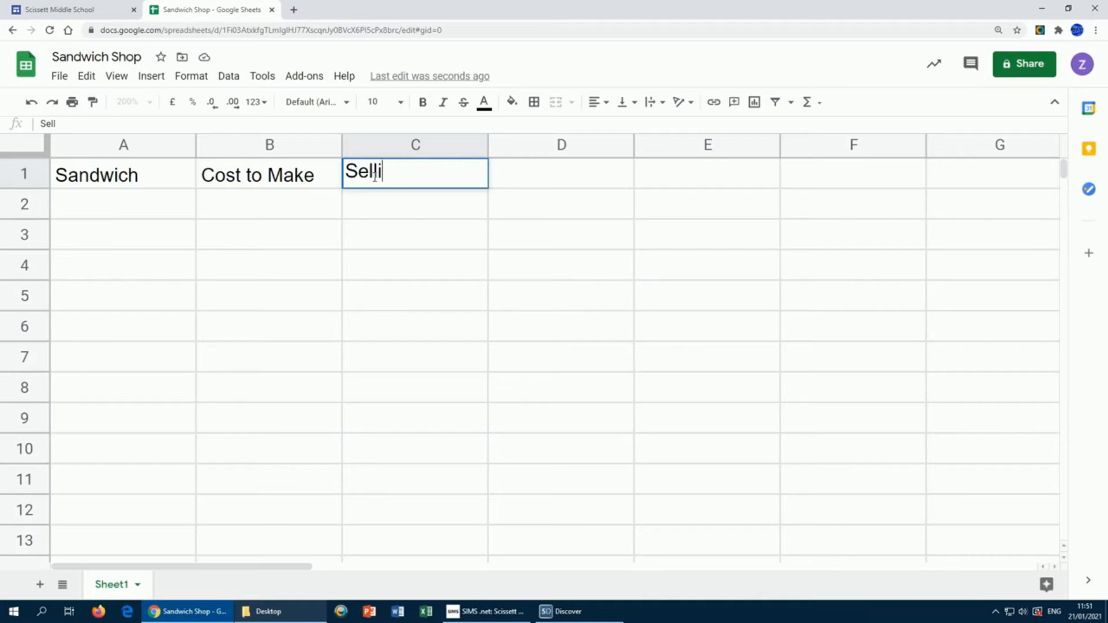
type("ice")
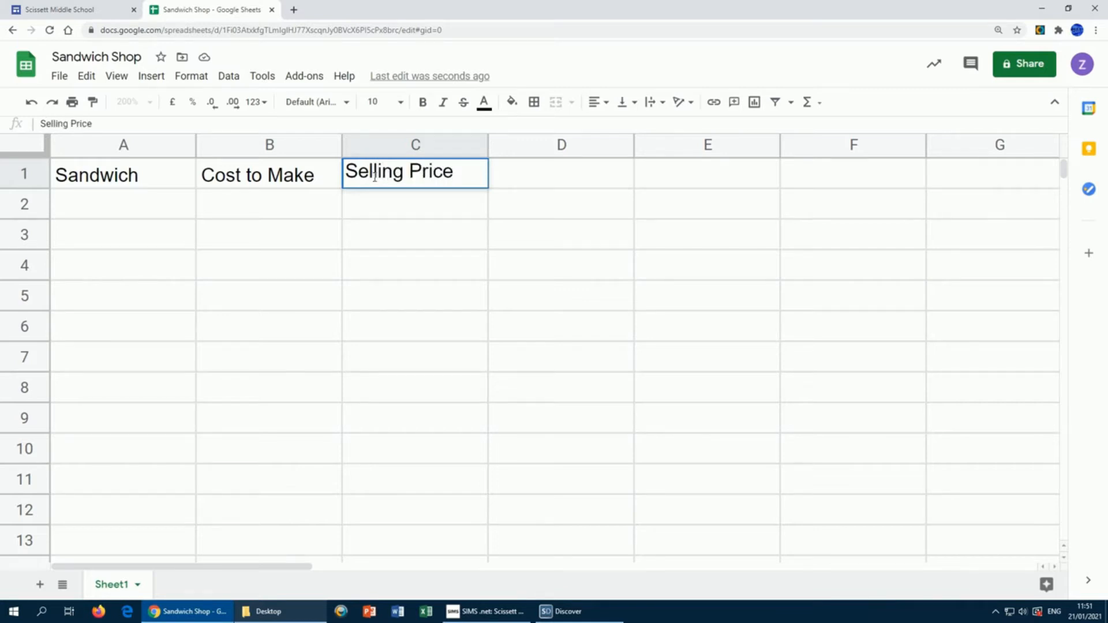
key("Tab")
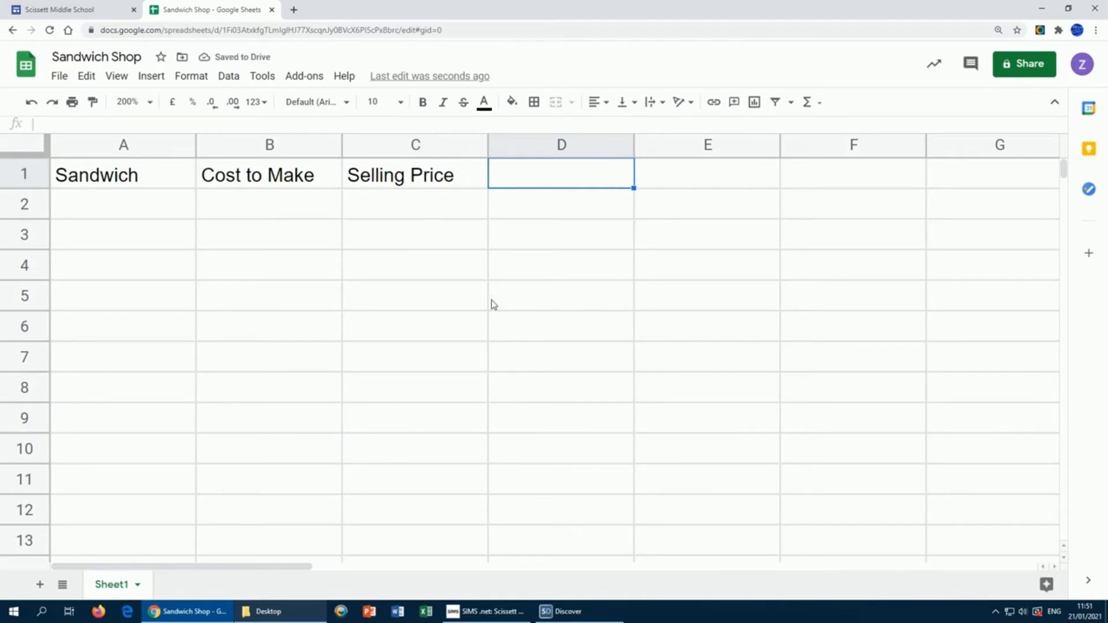
type("Profit")
key("Tab")
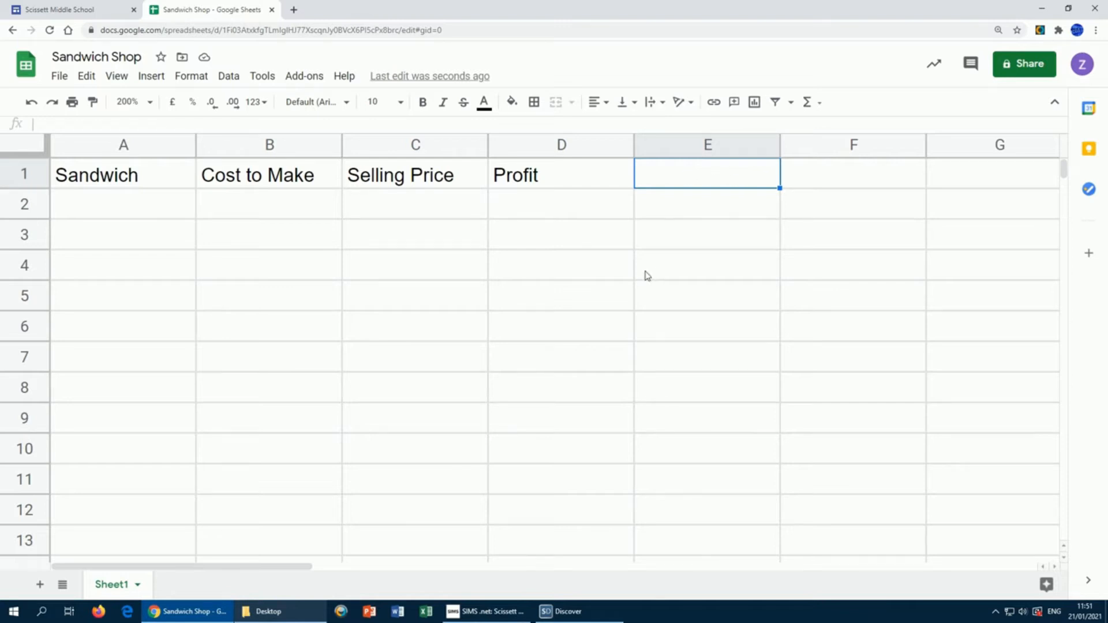
type("#")
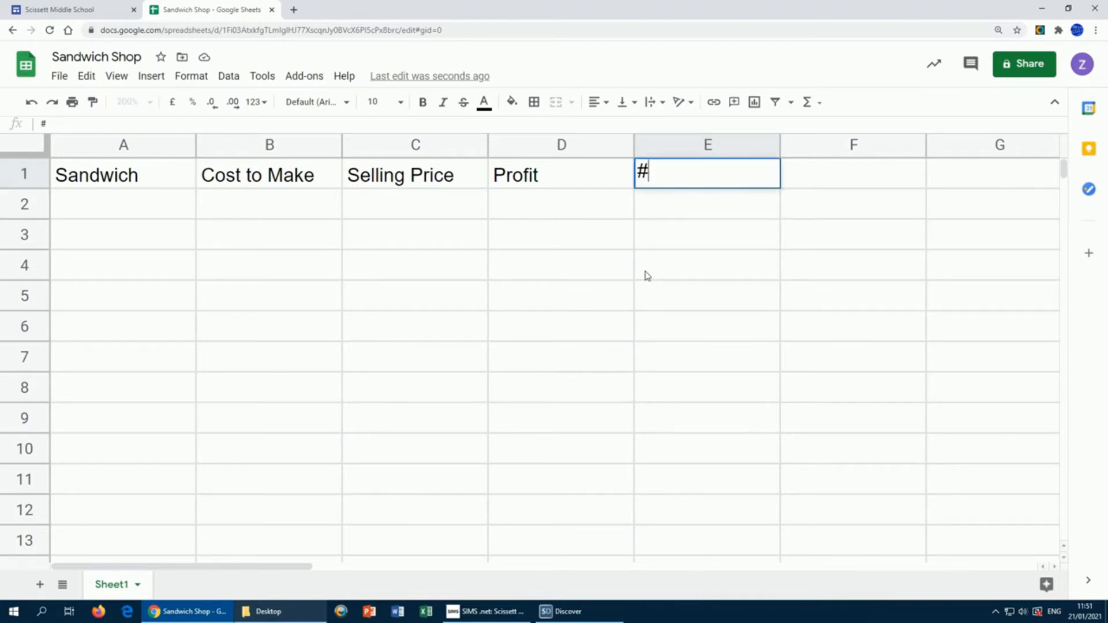
type(" sold today")
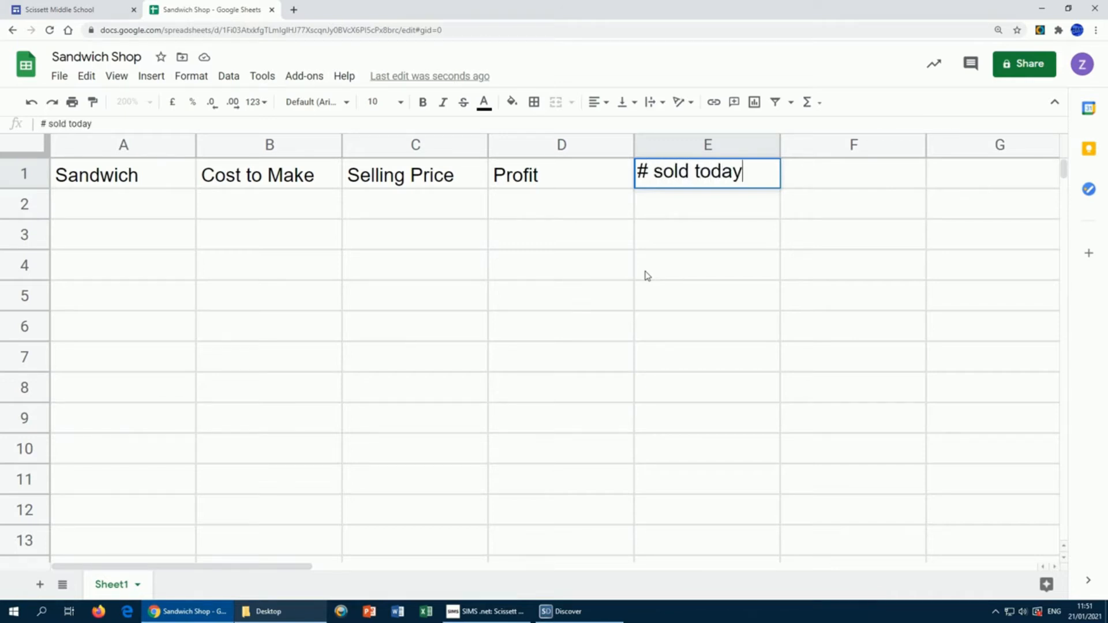
key("Tab")
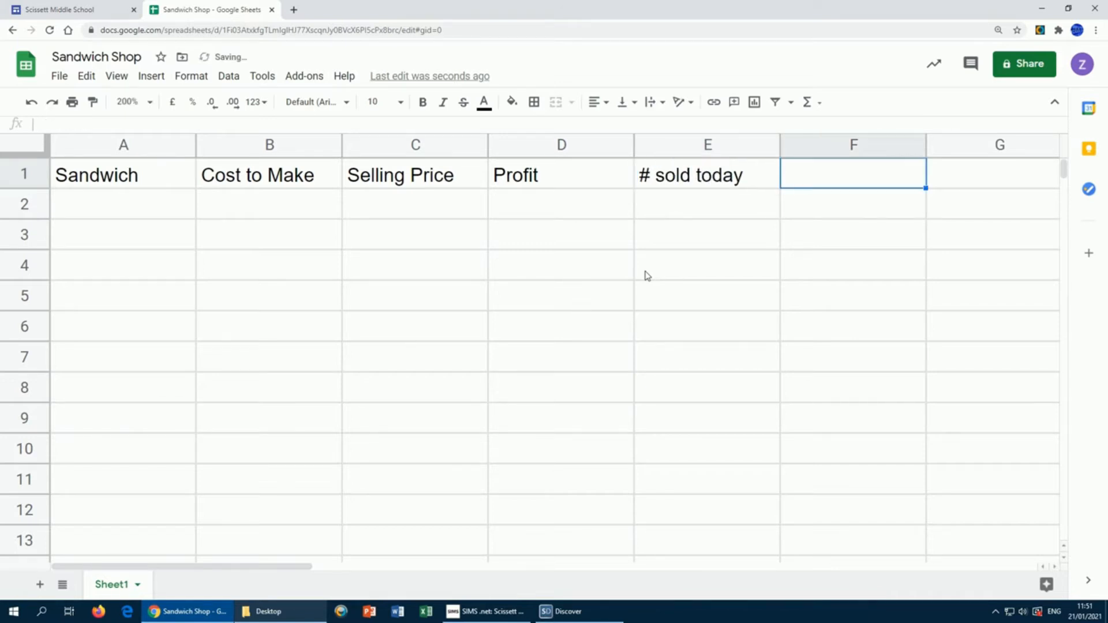
type("Today's")
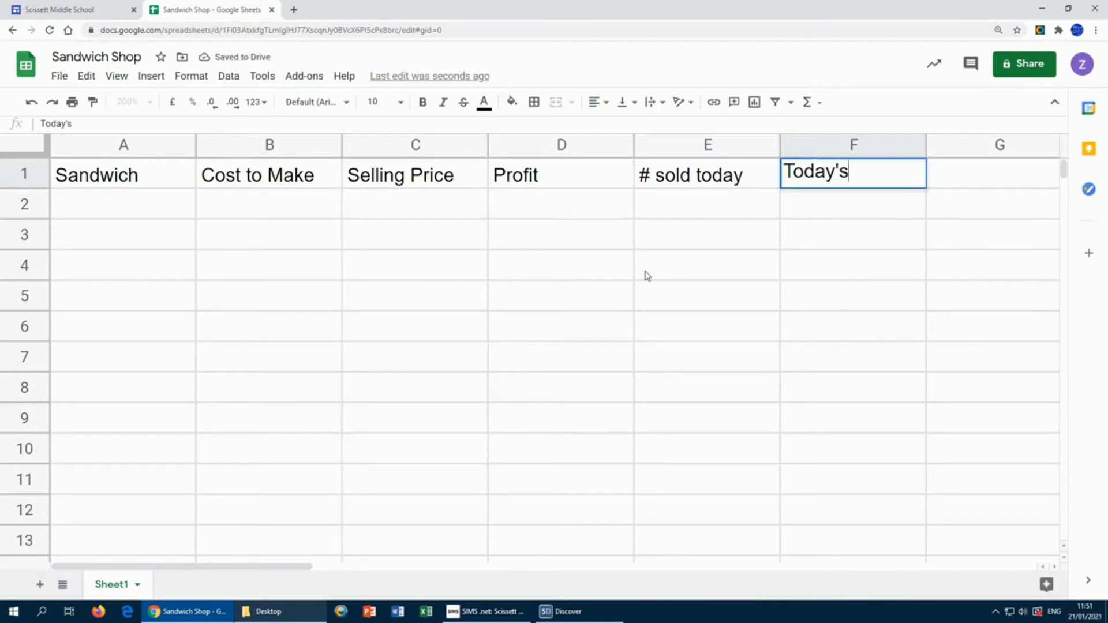
type(" Profit")
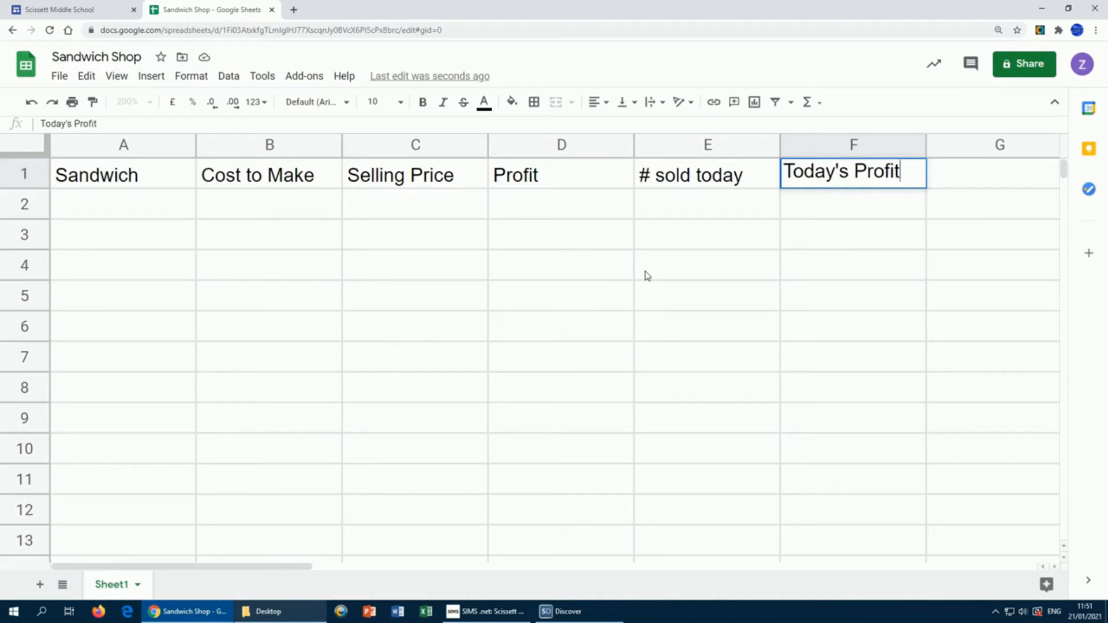
key("Return")
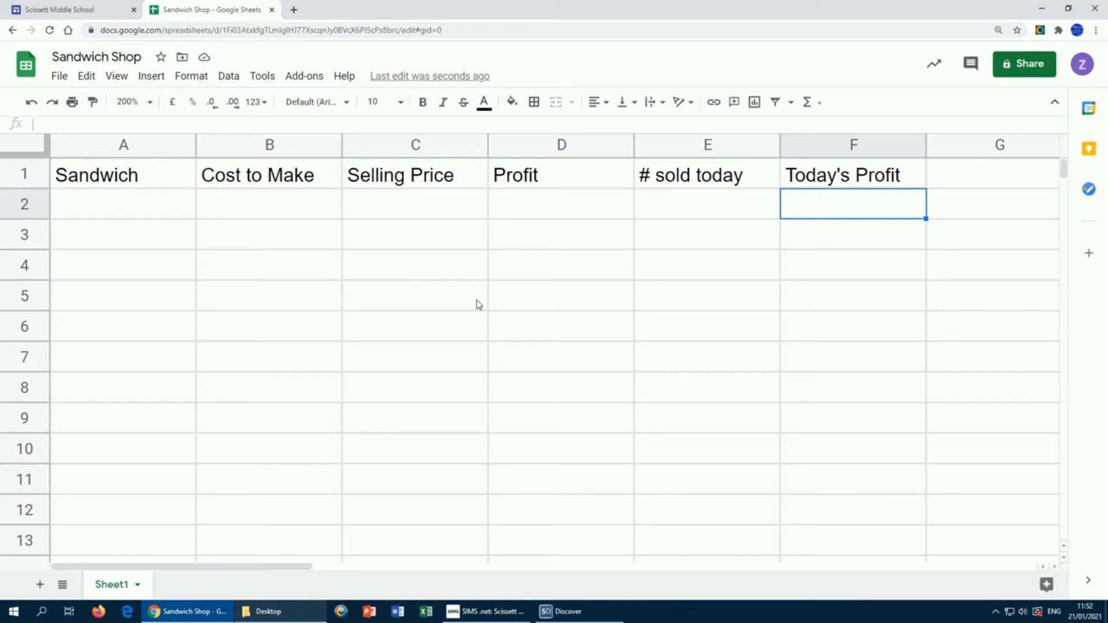
key("Home")
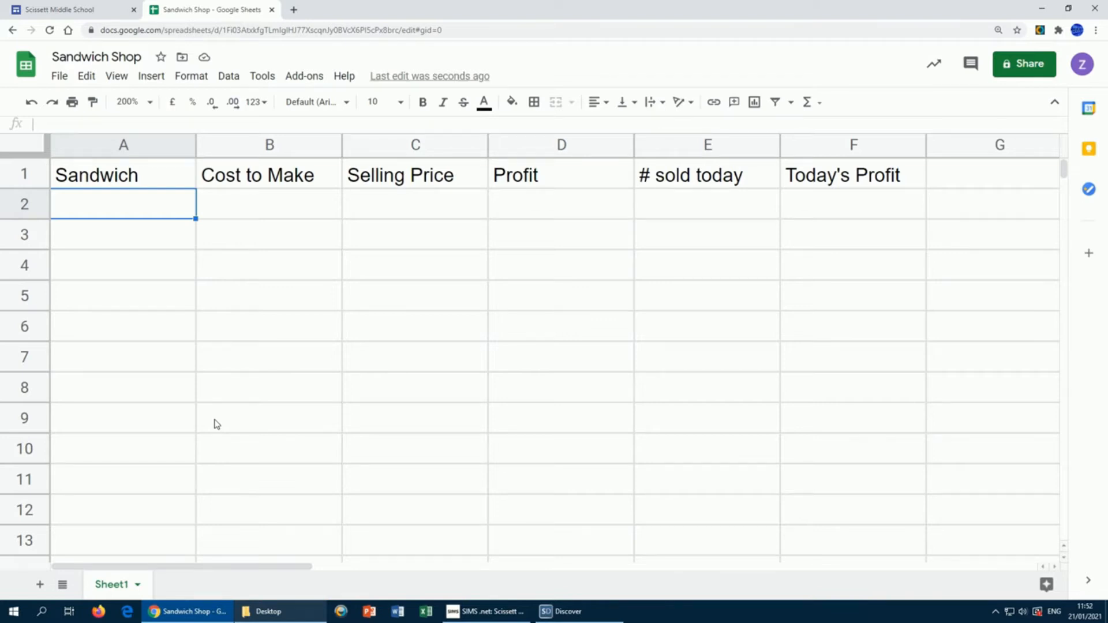
Step: Type Cheese, Cheese & pickle, Cheese & ham, Cheese & onion and Cheese & tomato into A2–A6
type("C")
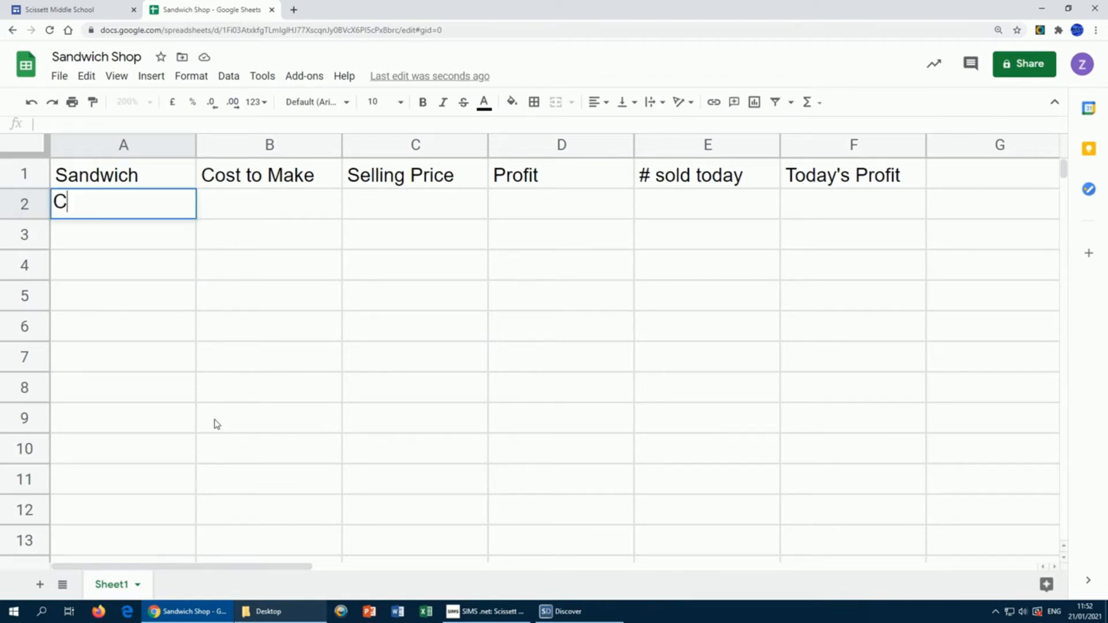
type("heese")
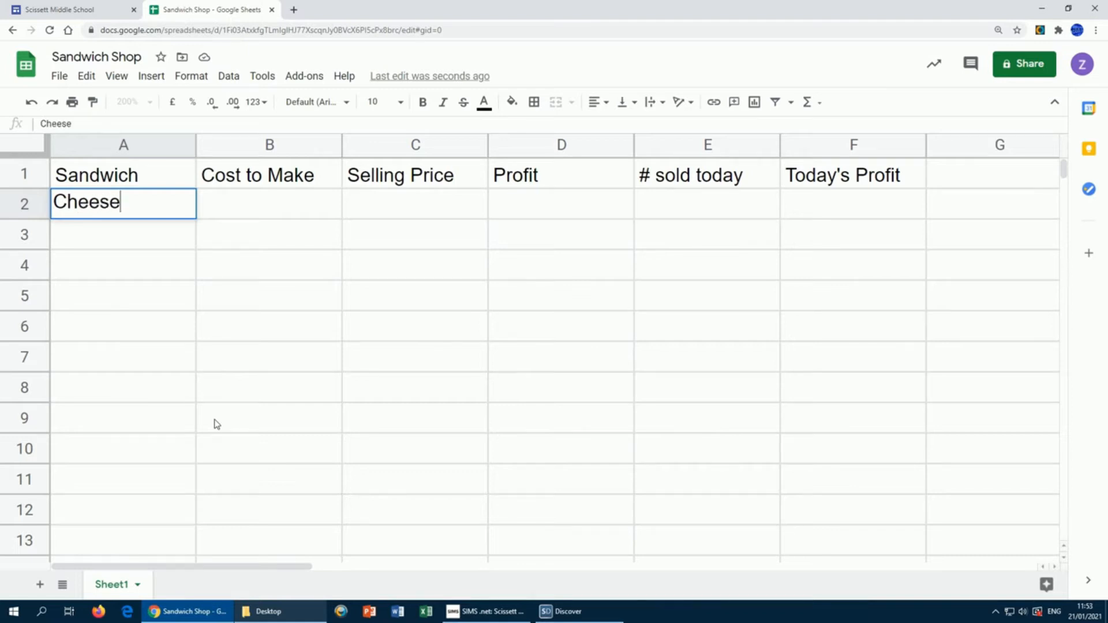
key("Return")
type("Ch")
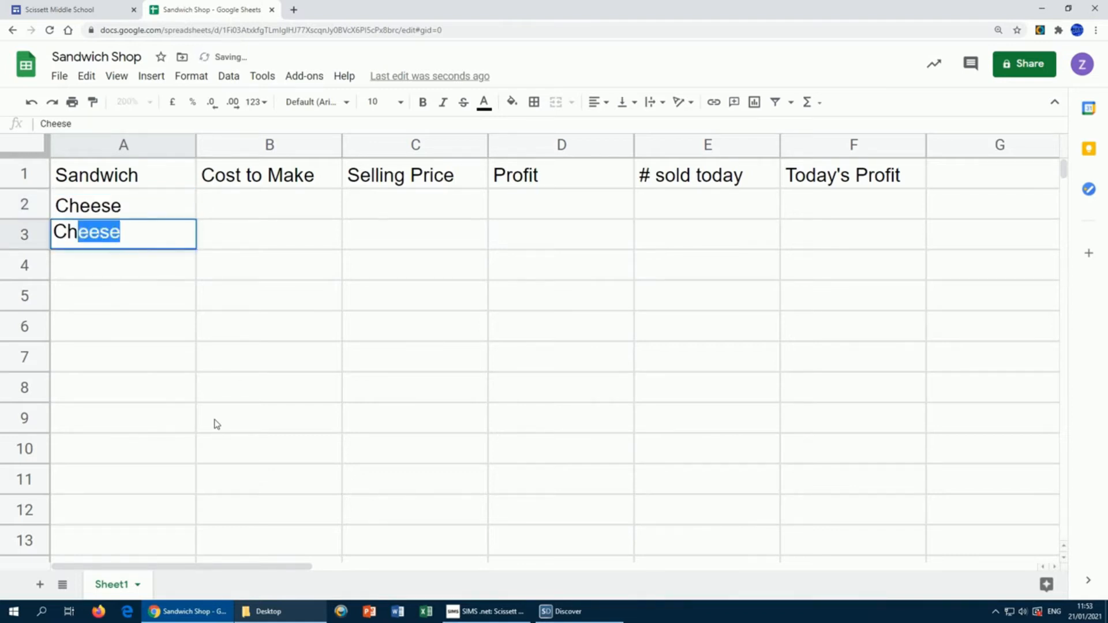
type("eese ")
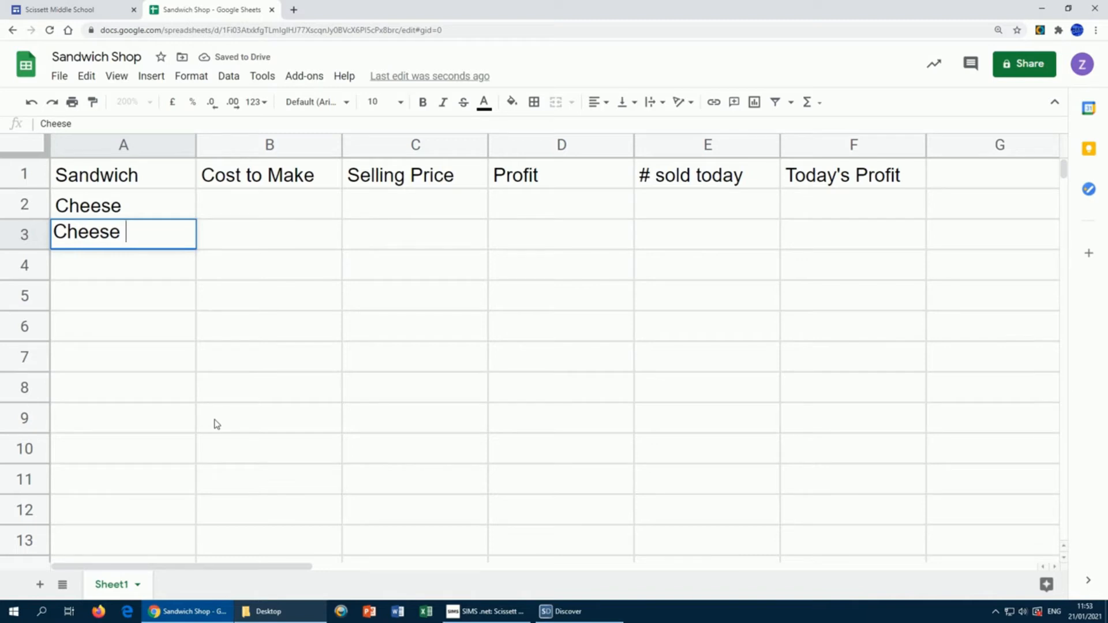
type("& pickle")
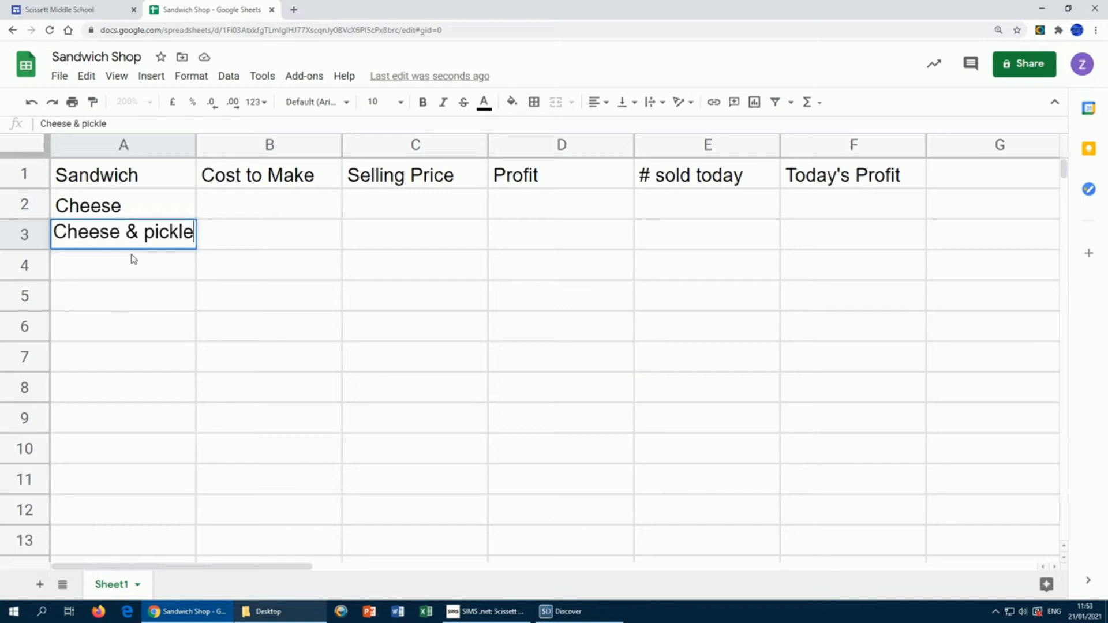
key("Return")
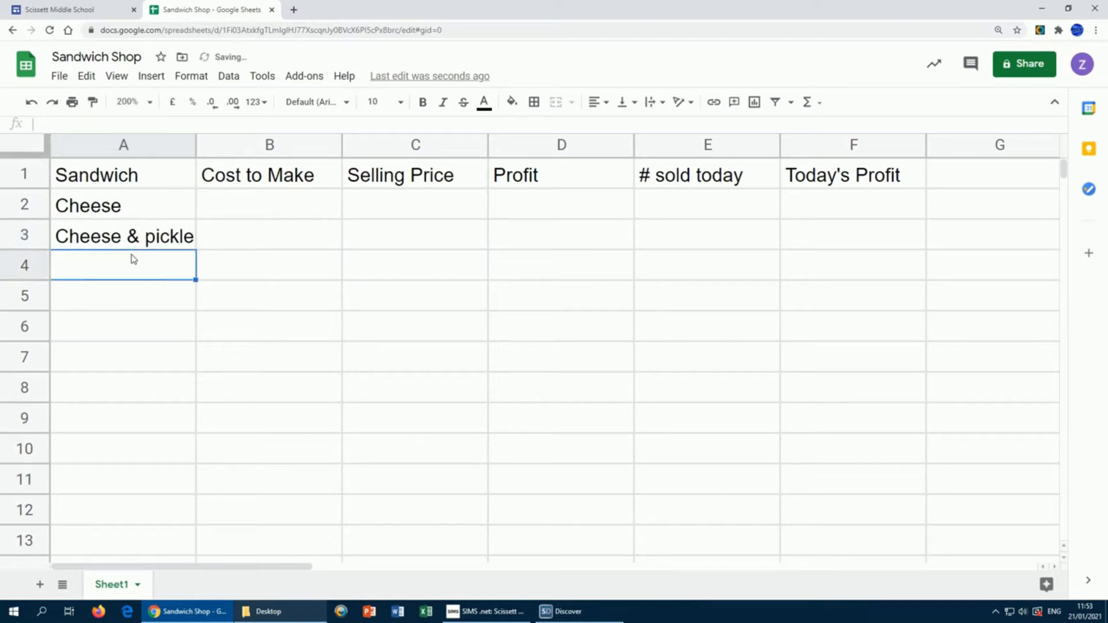
type("Chee")
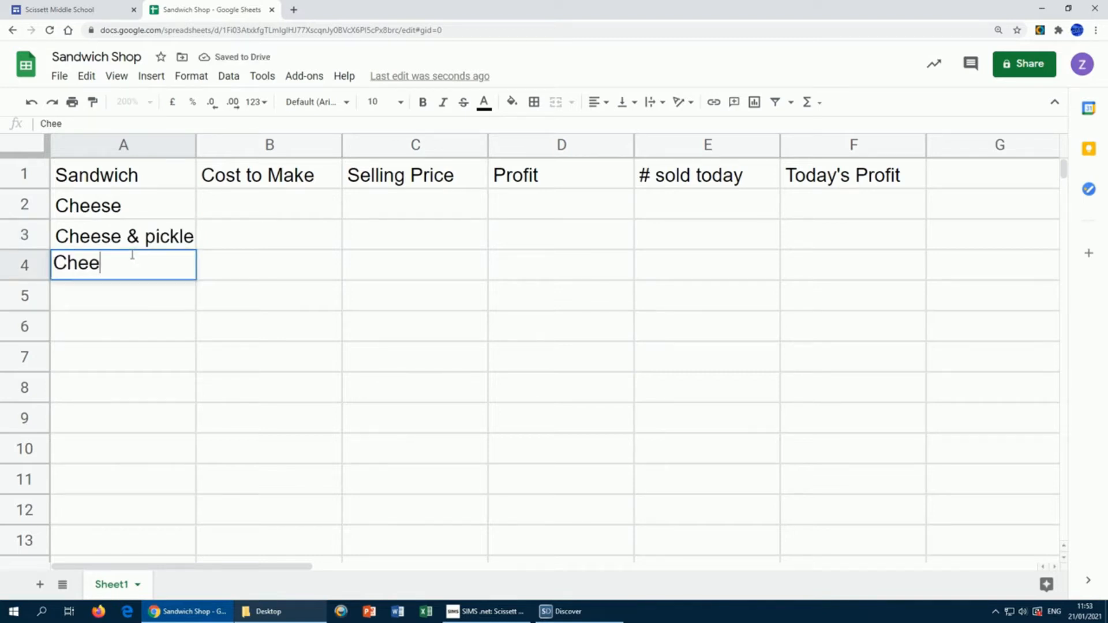
type("se & ham")
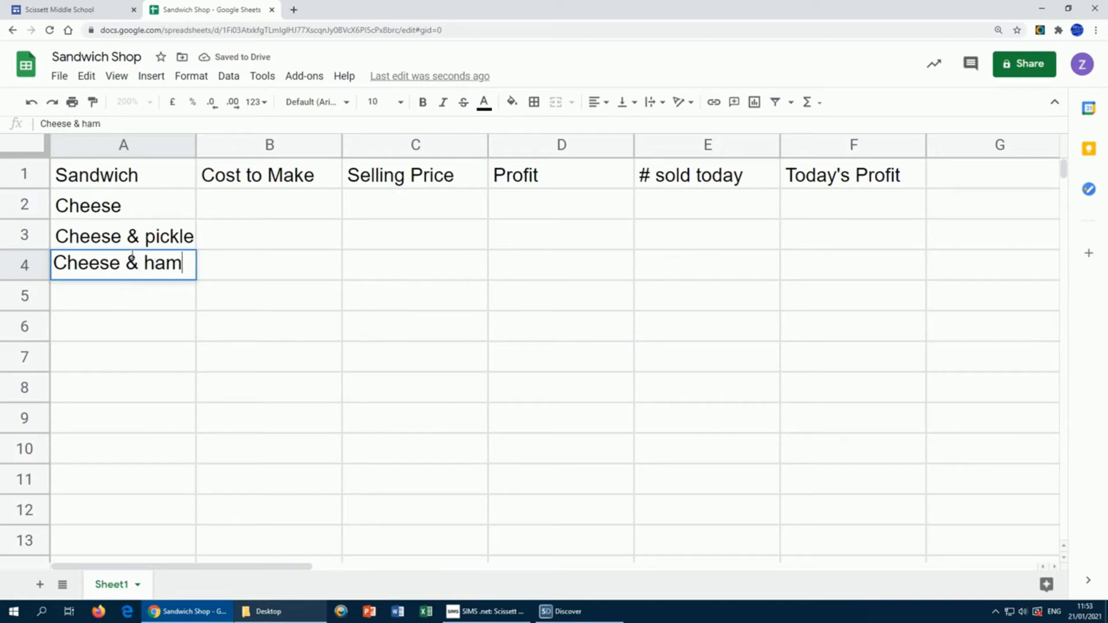
key("Return")
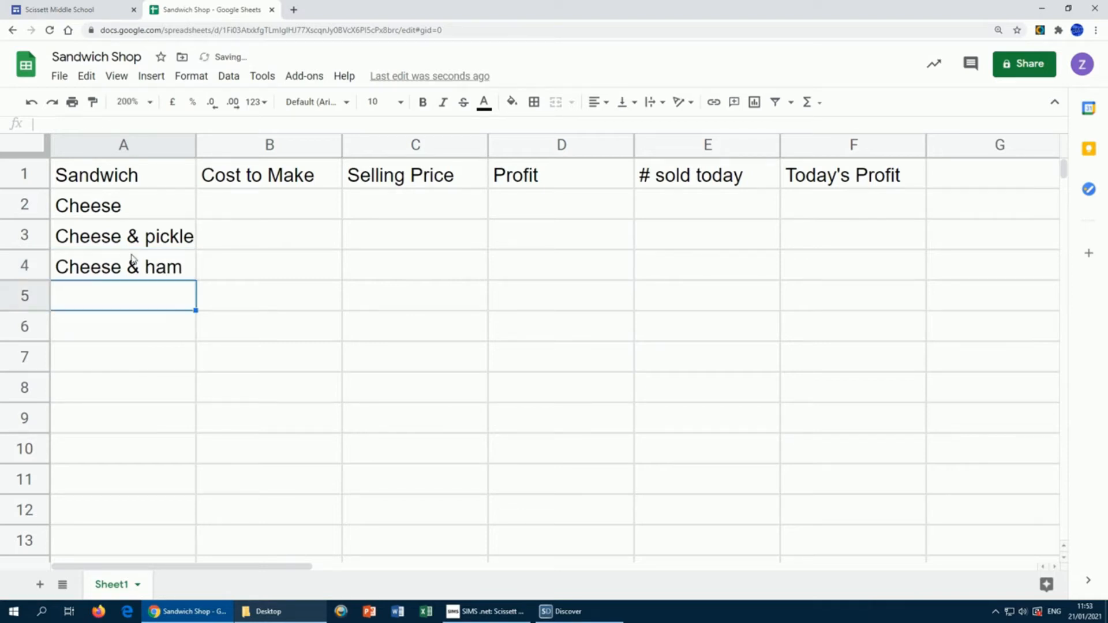
type("Cheese & onion")
key("Return")
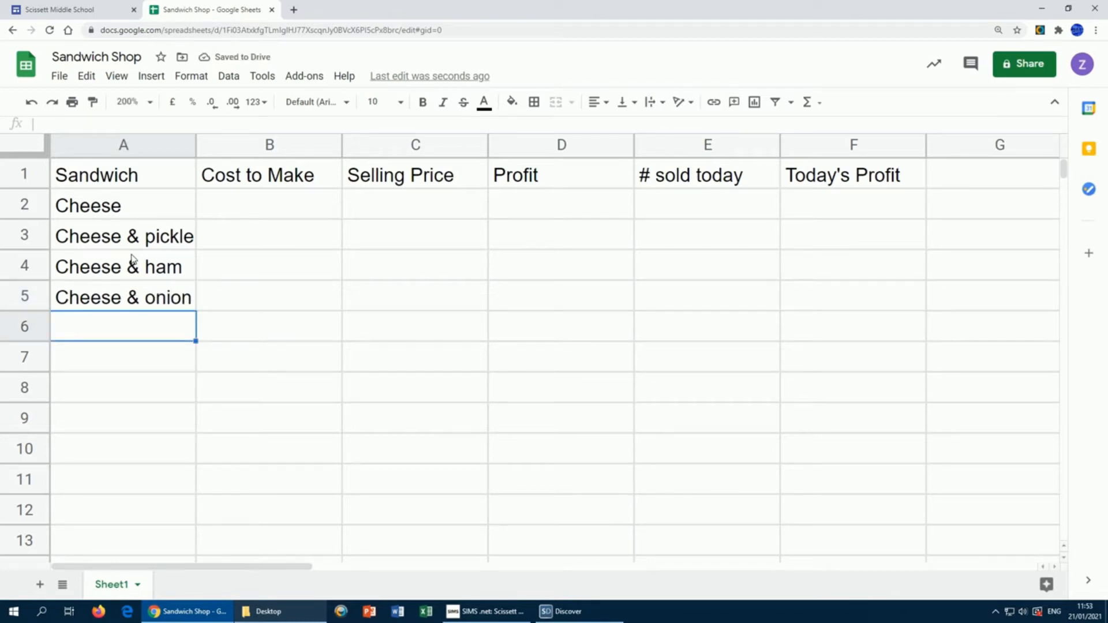
type("Cheese & tomato")
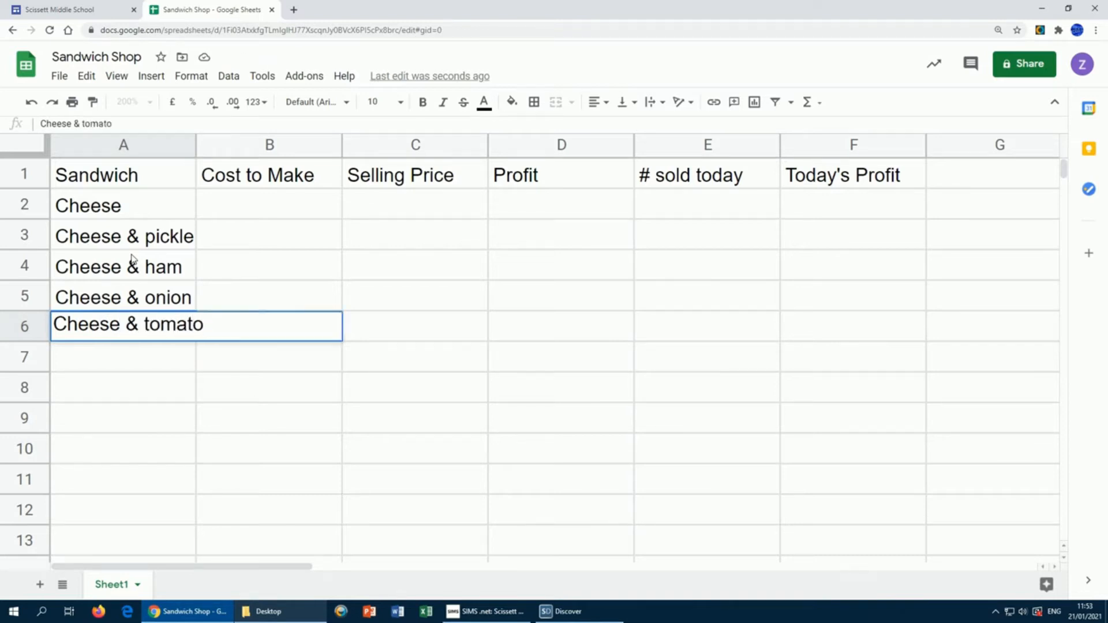
key("Return")
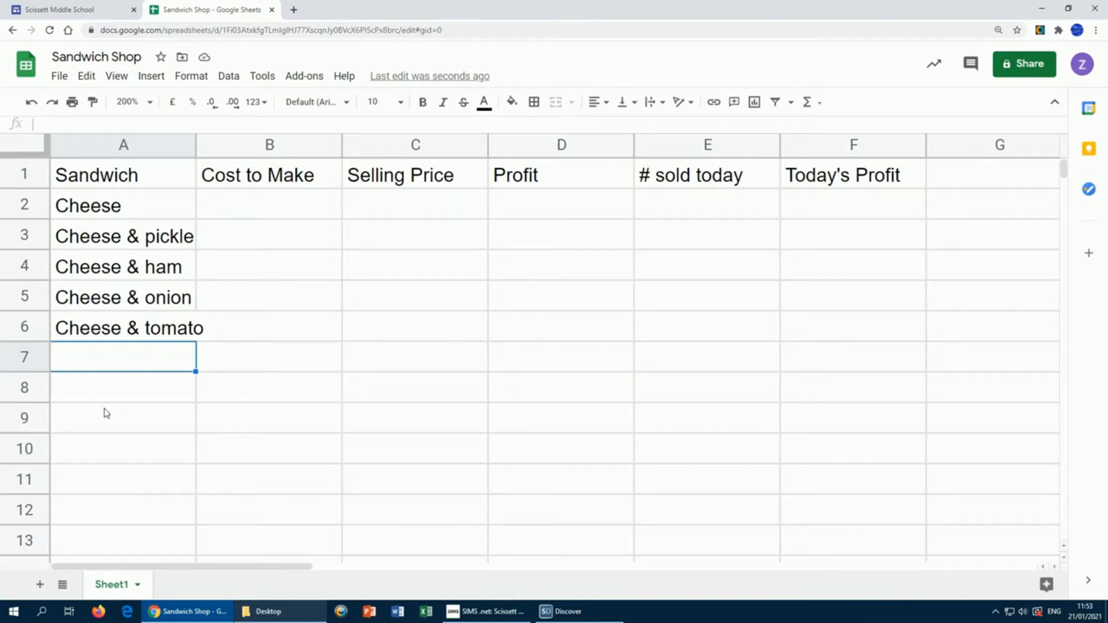
Step: Add 'Ham & tomato' and 'Chicken & tomato', fixing the mistyped asterisk to '&'
type("Ham & ")
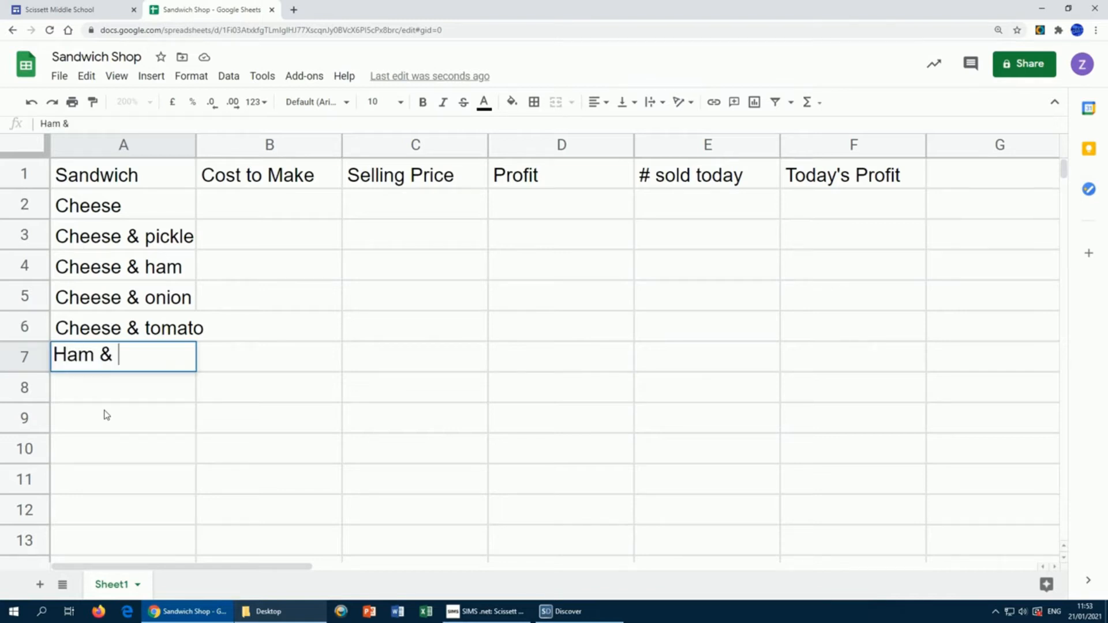
type("tomato")
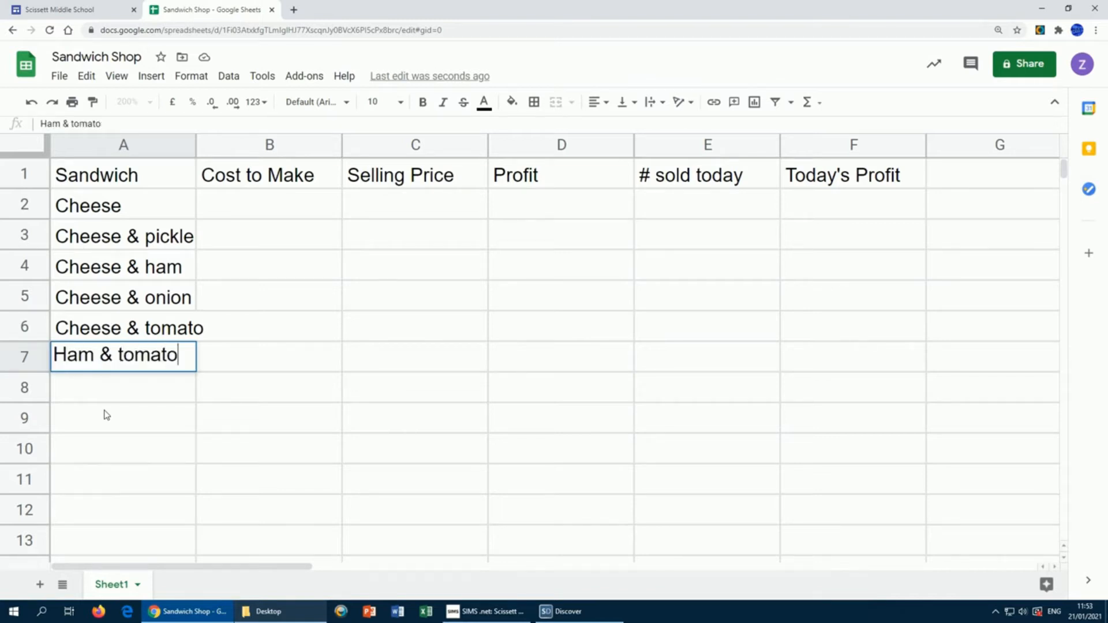
key("Return")
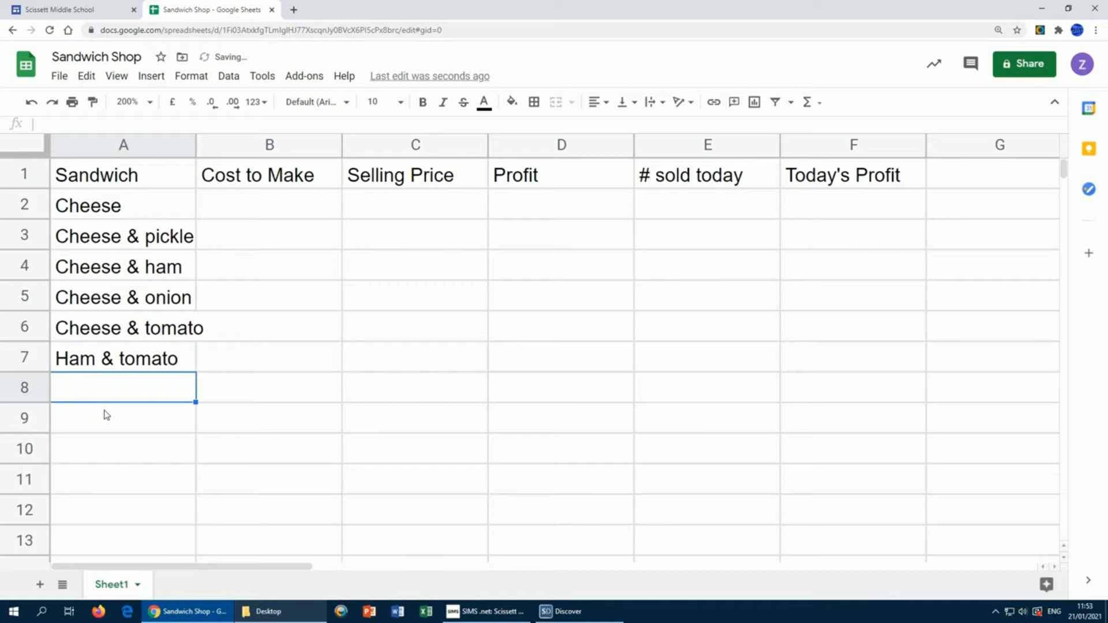
type("Ch")
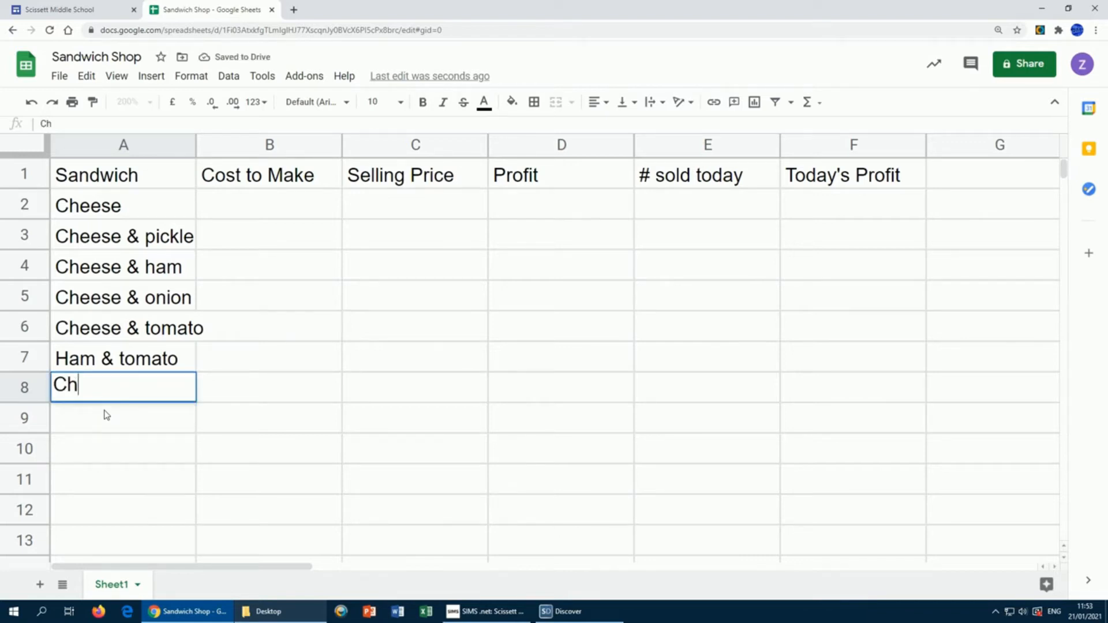
type("icken * tomato")
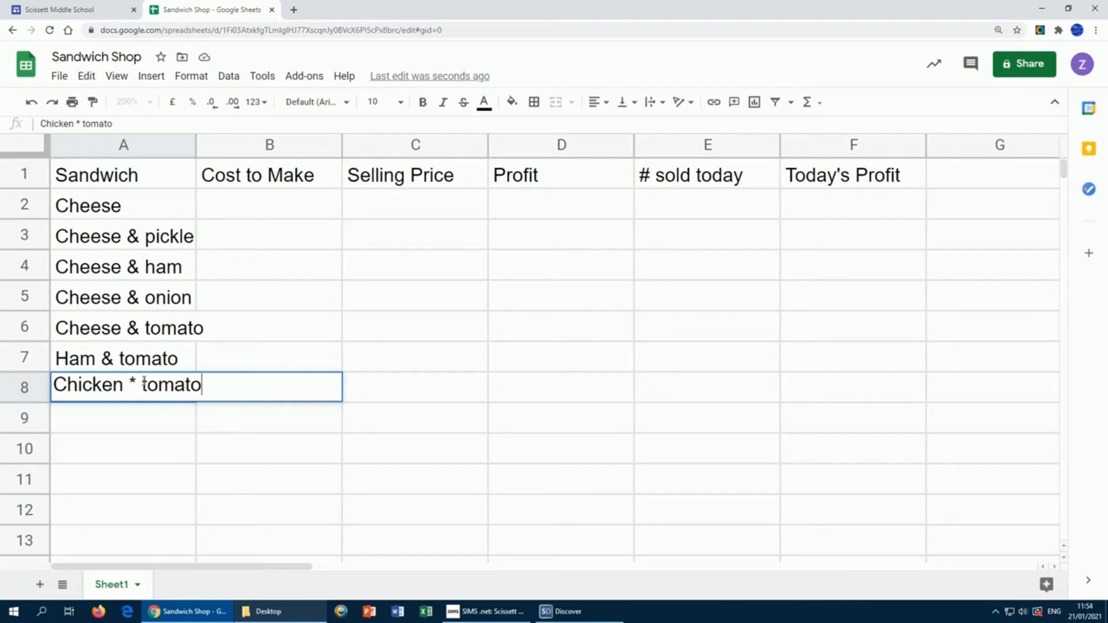
left_click_drag(129, 384, 138, 384)
type("&")
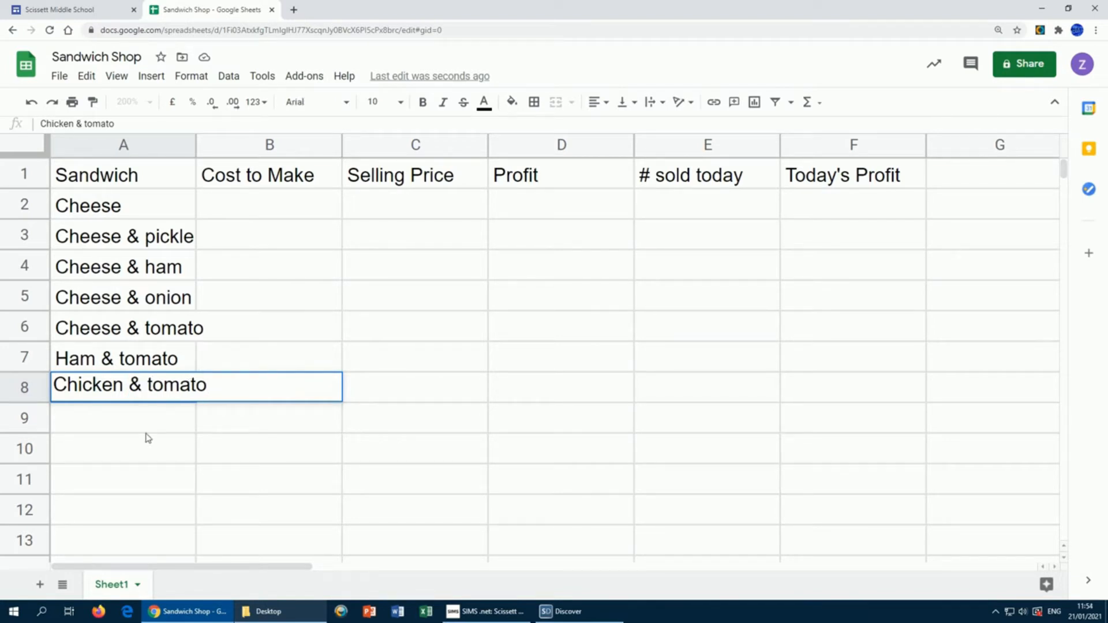
left_click(145, 432)
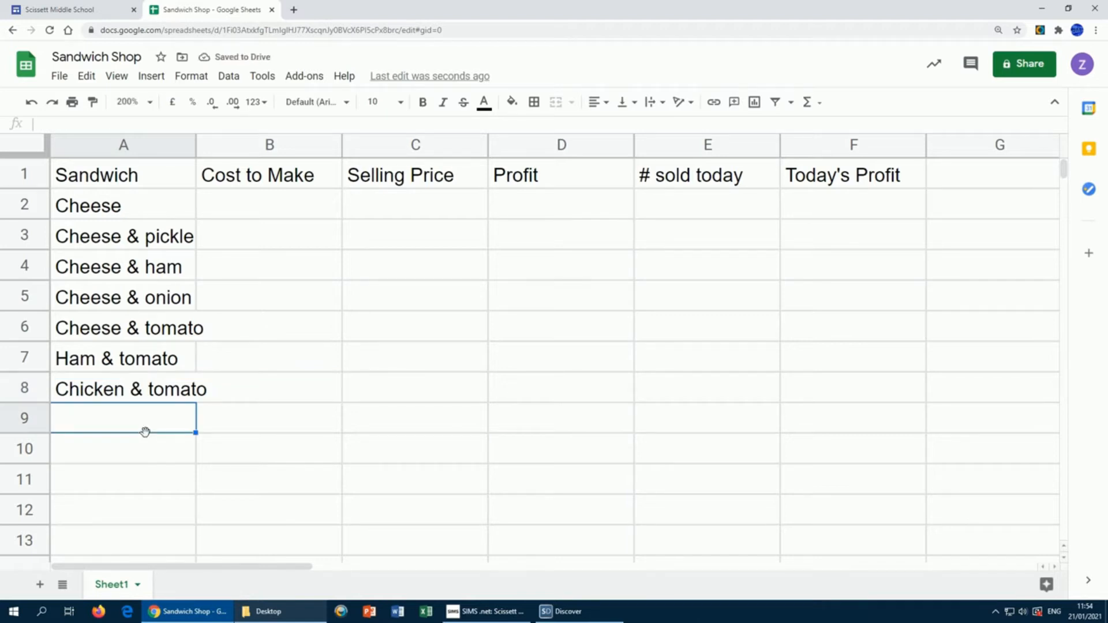
Step: Enter 'Chicken, bacon & lettuce', 'Cheese salad' and 'Turkey salad' in A9–A11
type("Chi")
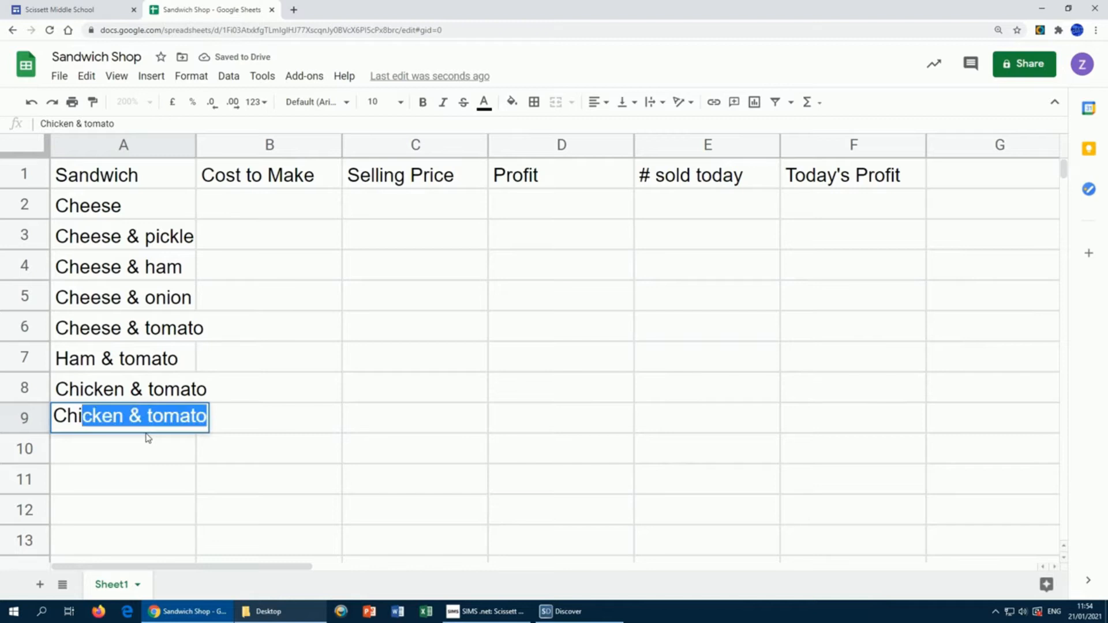
type("cken")
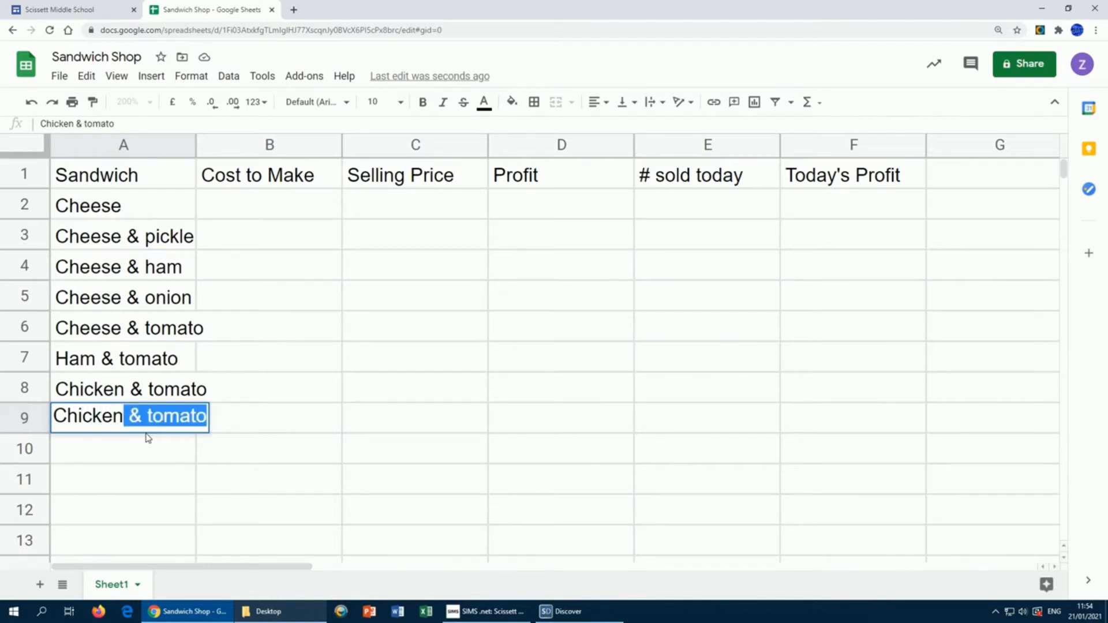
type(", ")
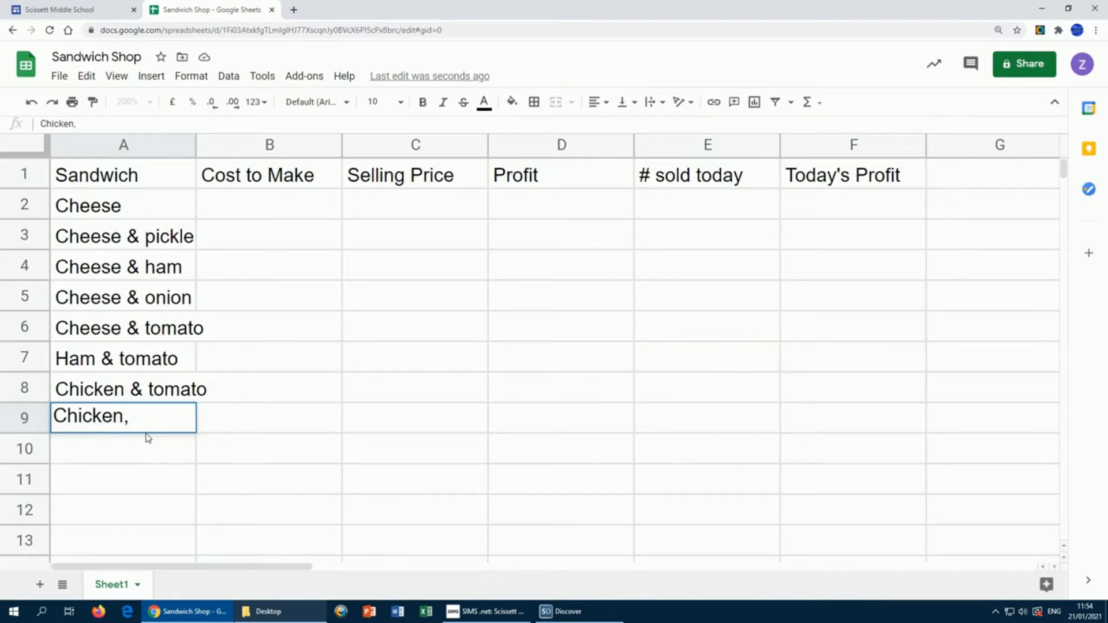
type("bacon")
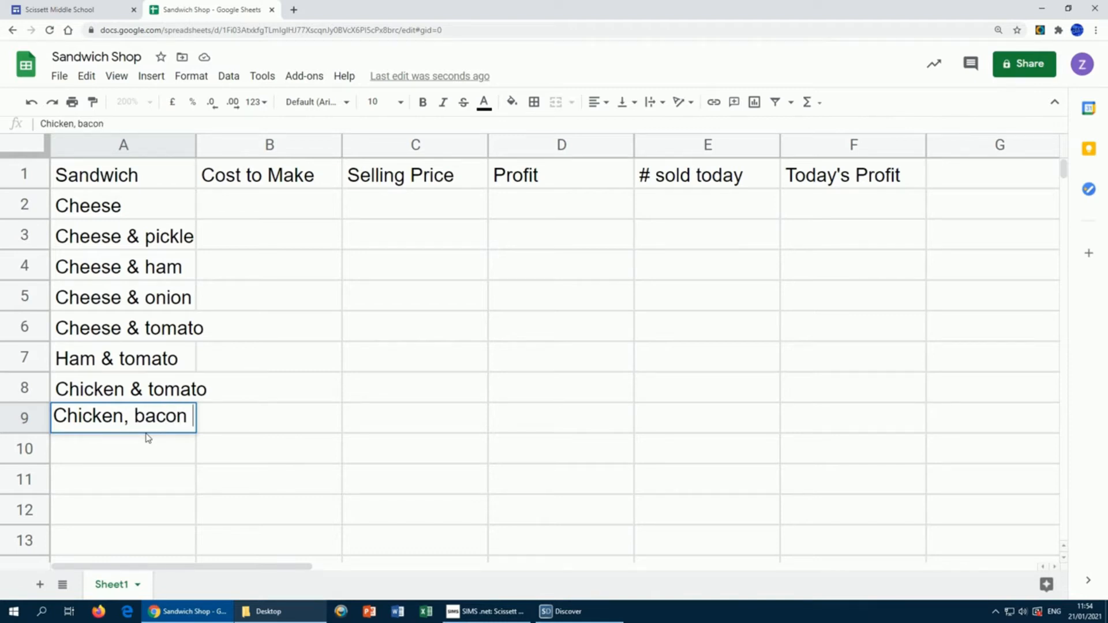
type(" & ")
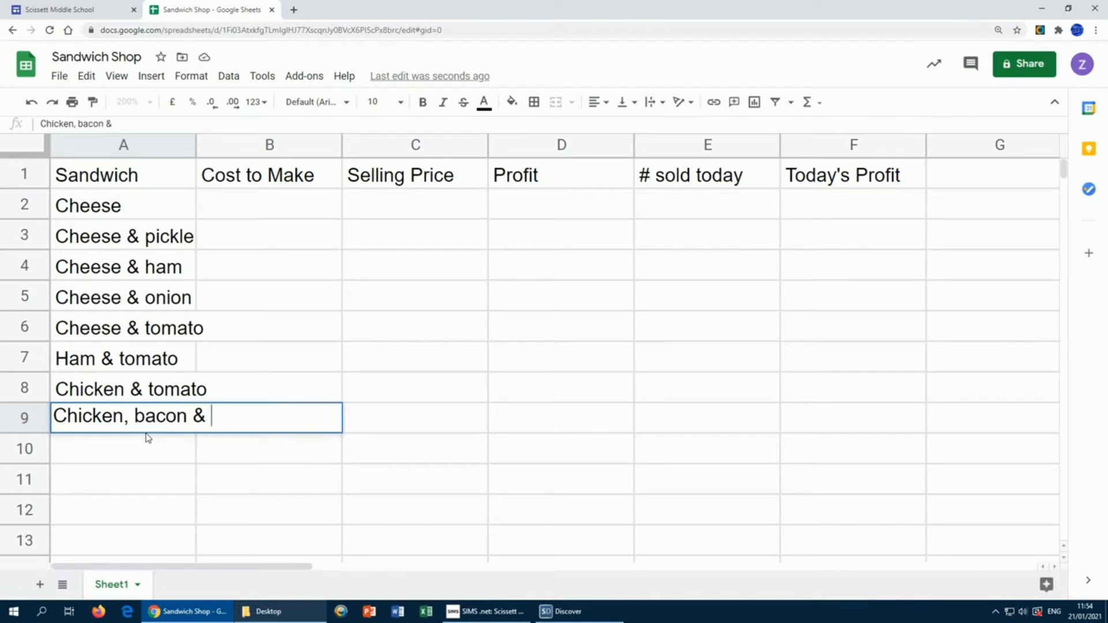
type("lettuce")
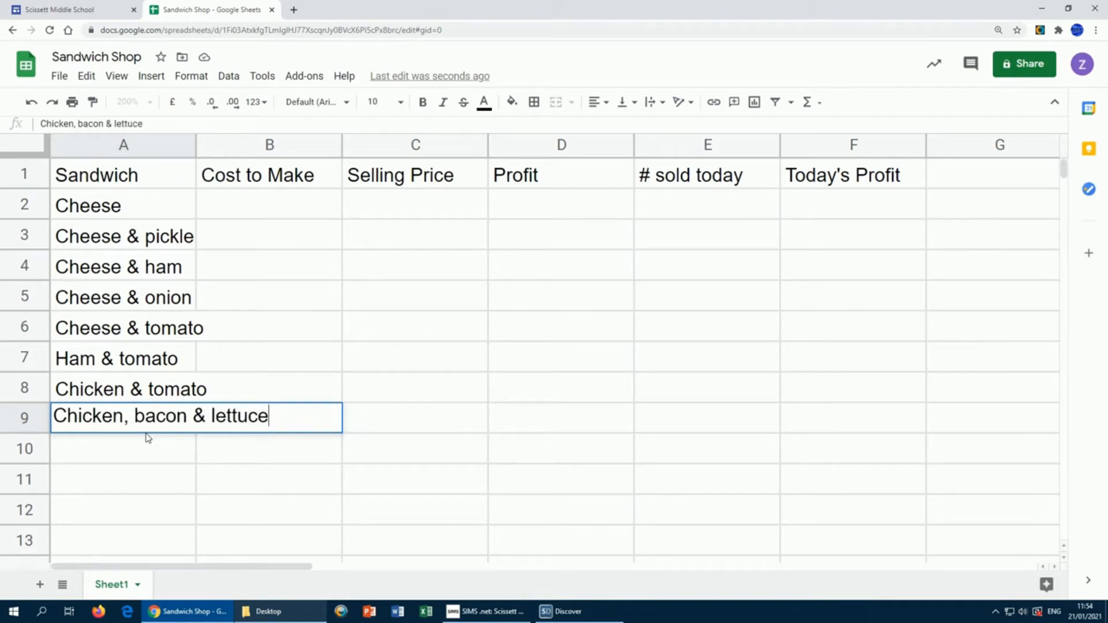
key("Return")
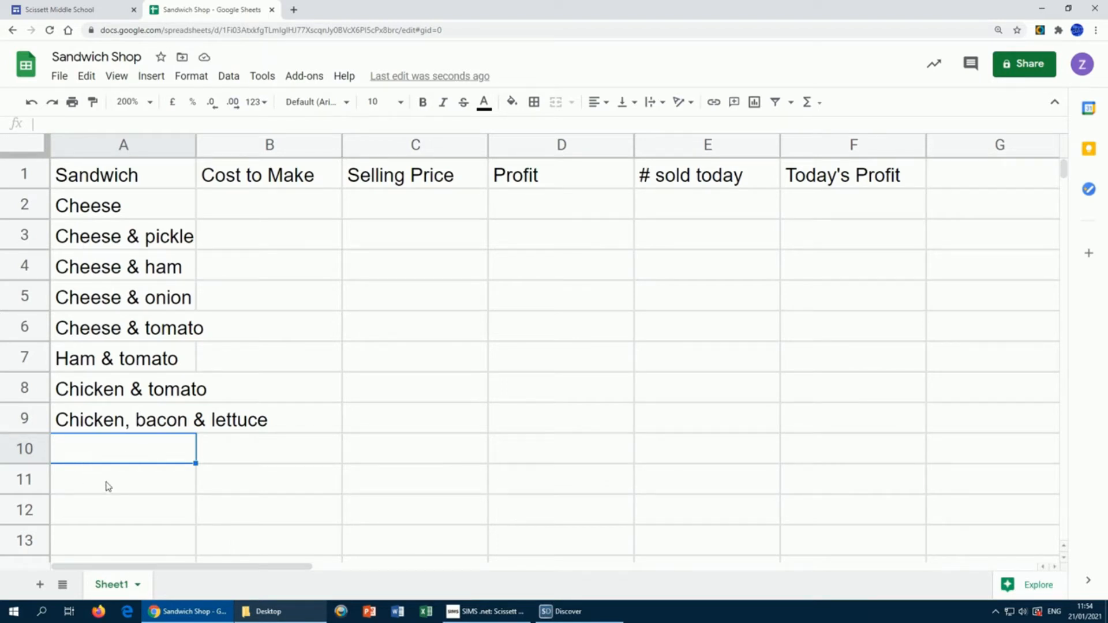
type("Chee")
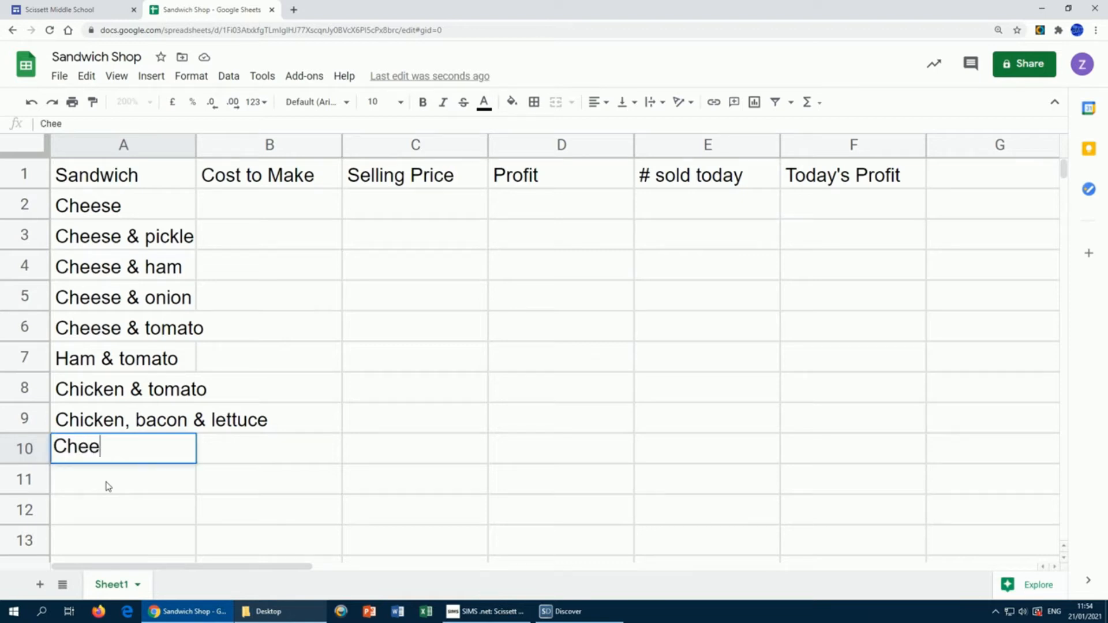
type("se salad")
key("Return")
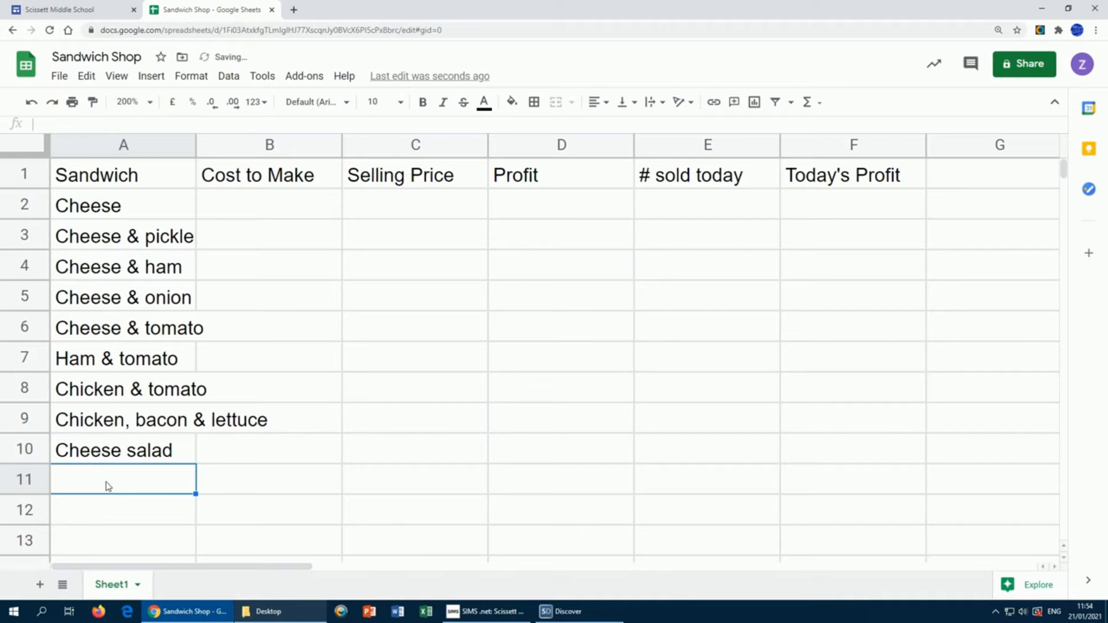
type("Turkey")
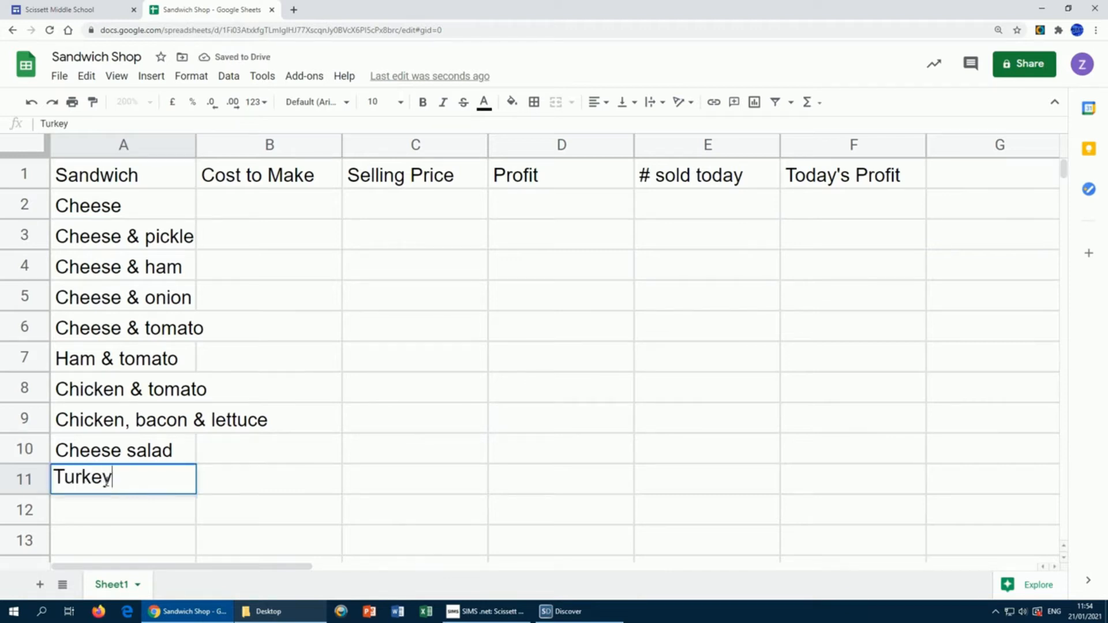
type(" salad")
key("Return")
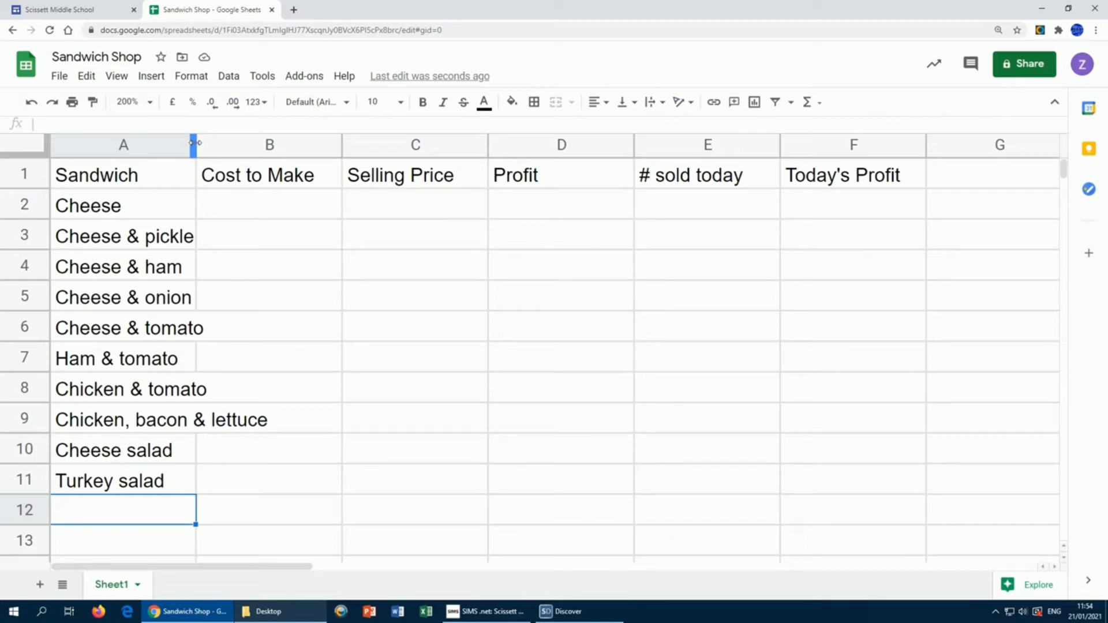
Step: Drag column A's right border outward so the long sandwich names fit
left_click_drag(194, 142, 273, 144)
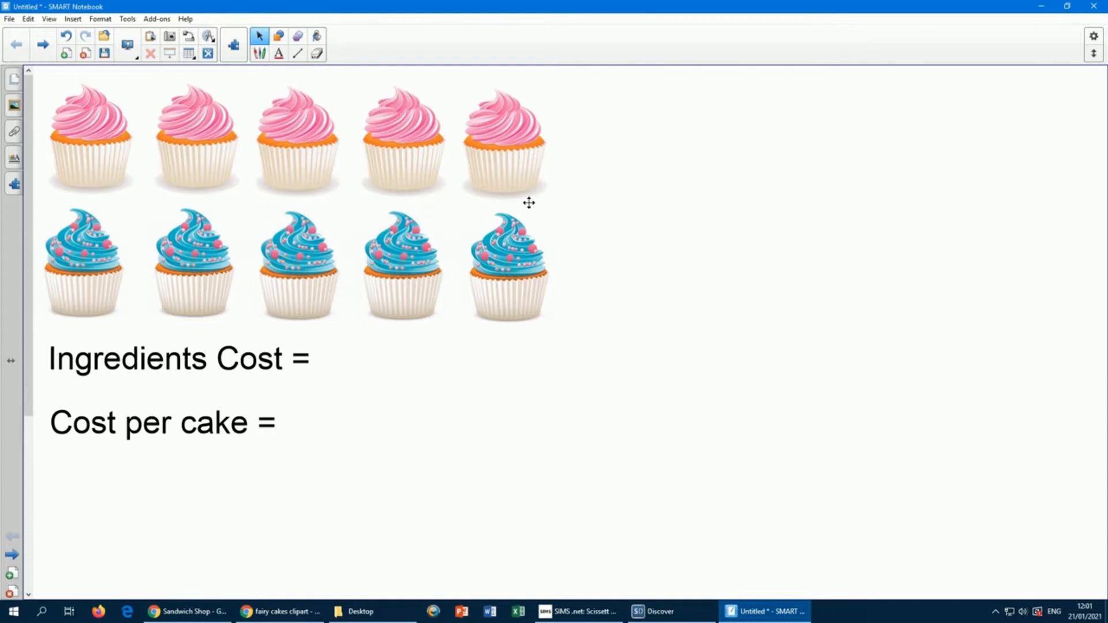
Step: Add £2.50 after 'Ingredients Cost =' on the cupcake page
left_click(313, 359)
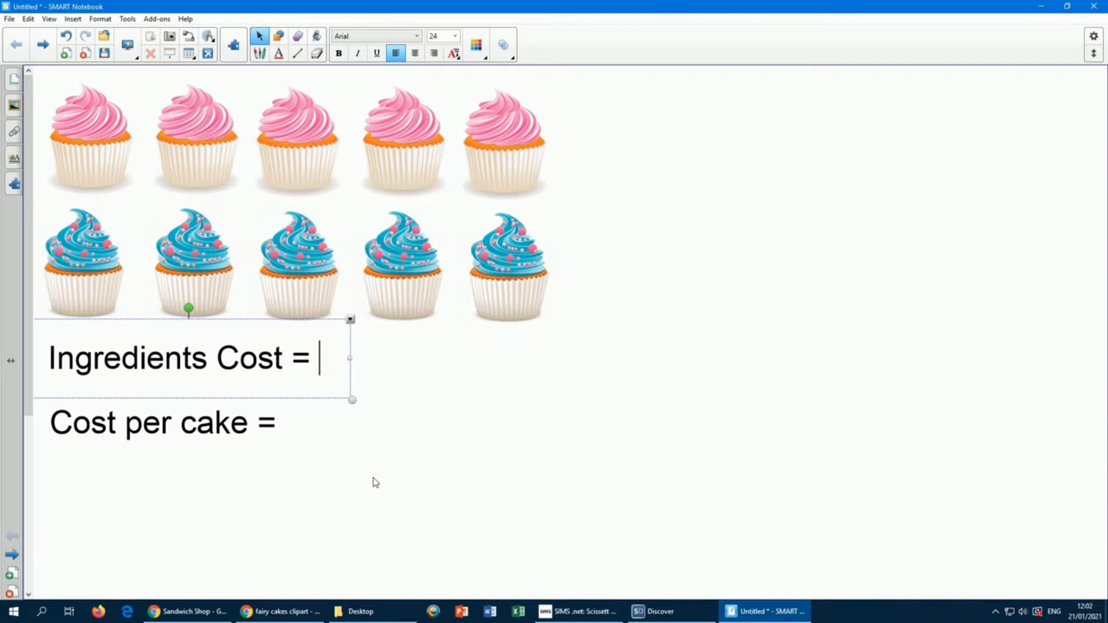
type("£2.")
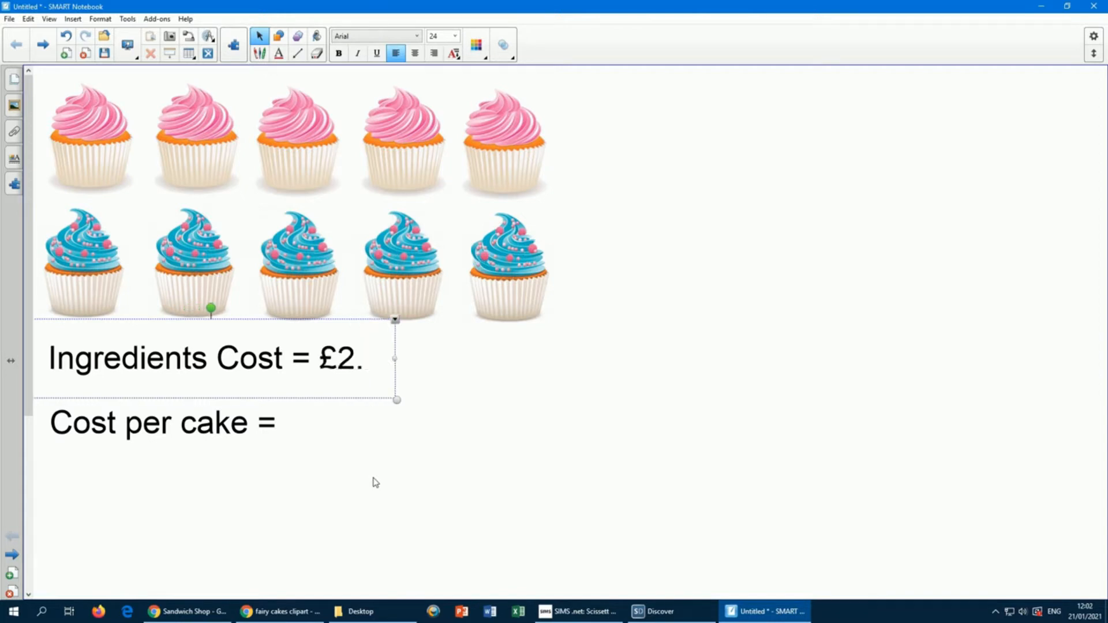
type("50")
left_click(378, 479)
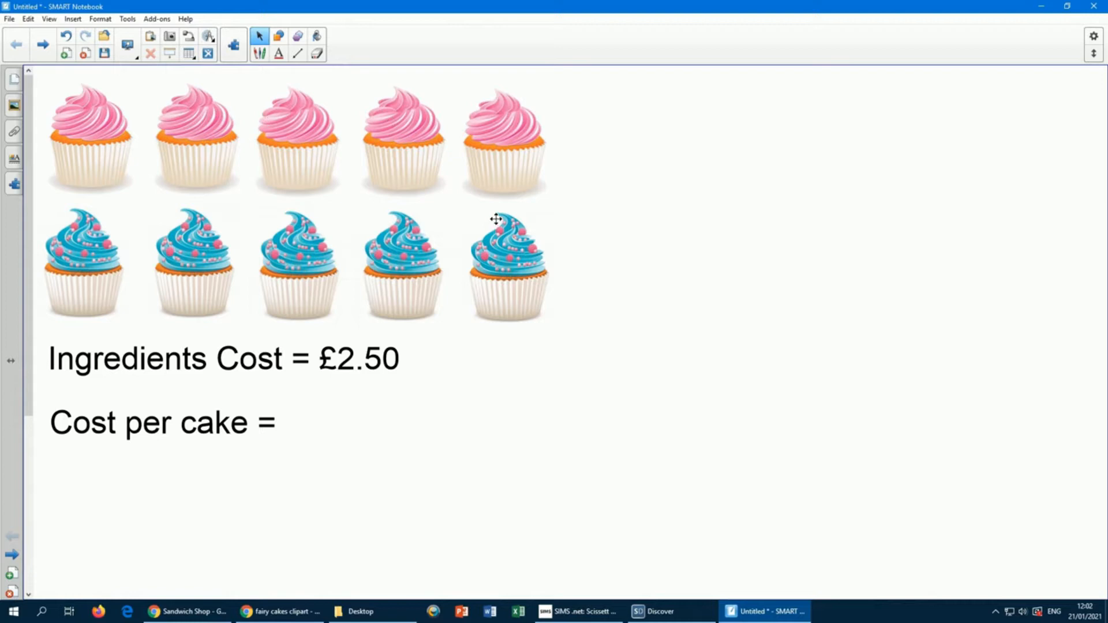
Step: Write '£2.50 ÷ 10' after 'Cost per cake =' with '= 25p' on an indented line below
double_click(282, 423)
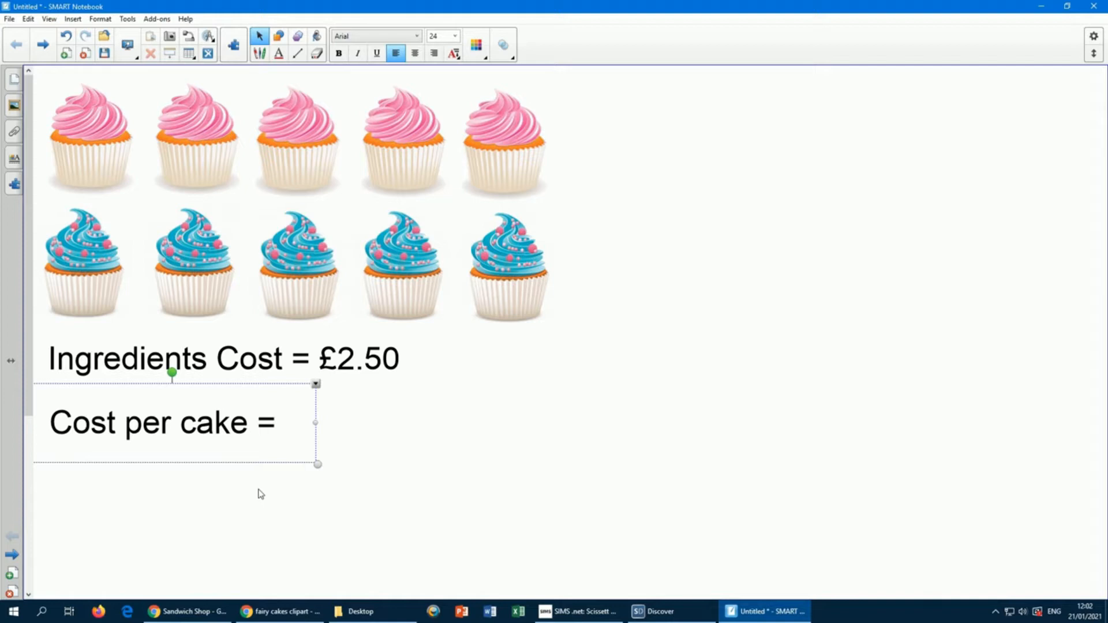
type("2.")
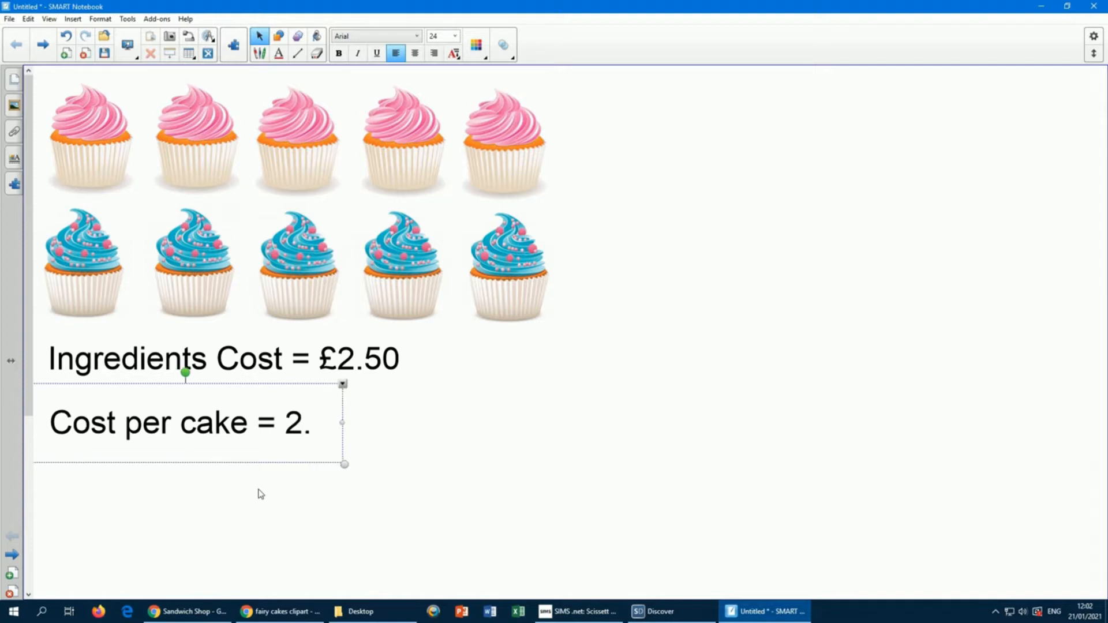
key("BackSpace")
key("BackSpace")
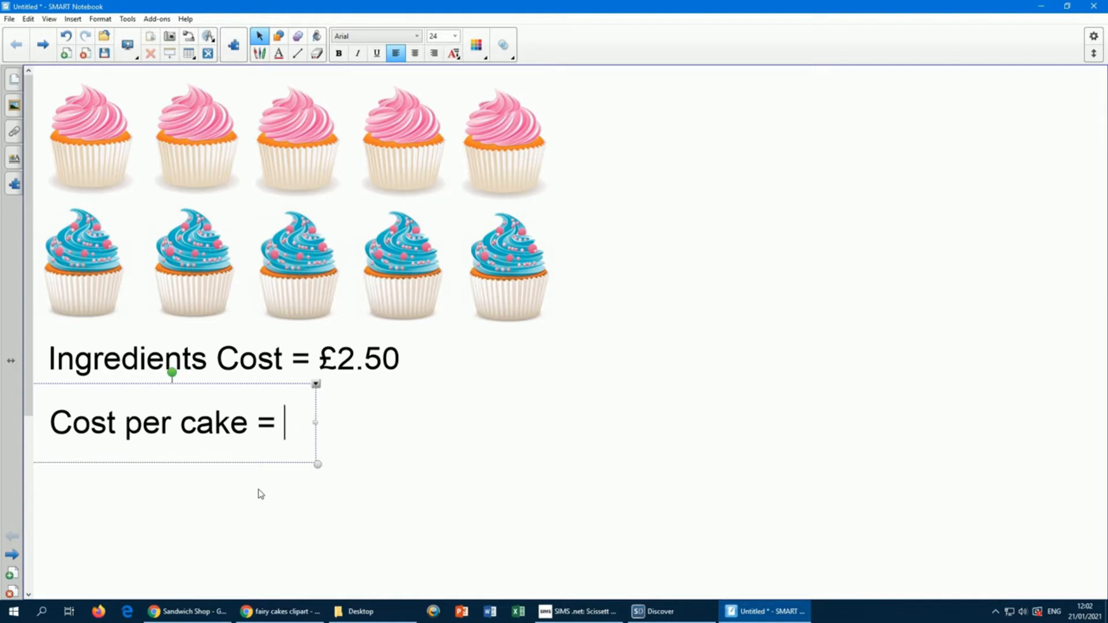
type("£2.50")
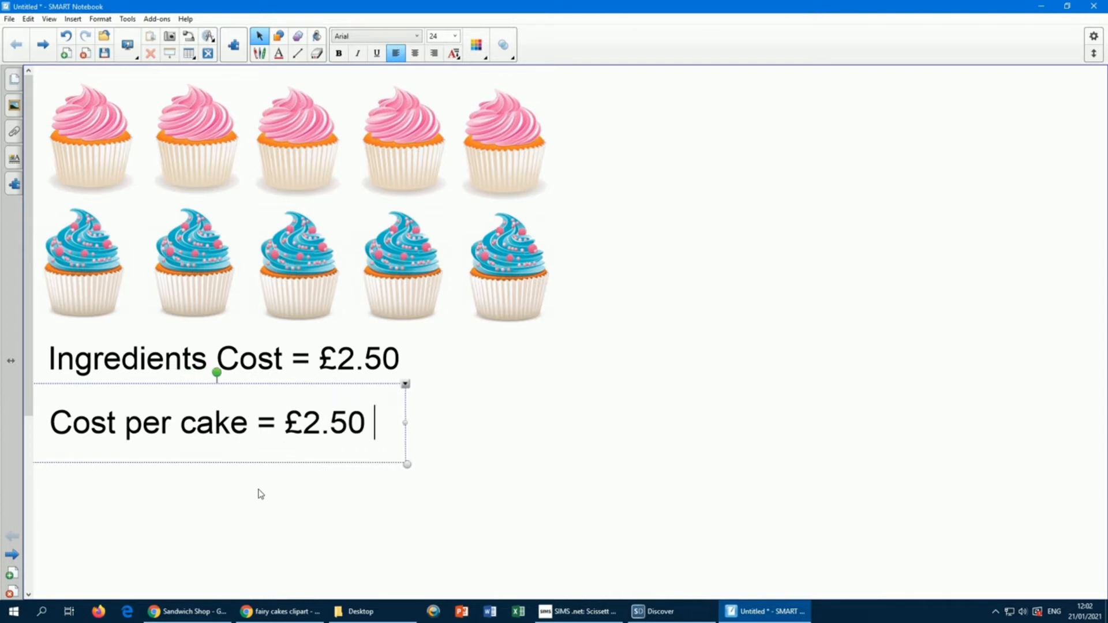
type(" ÷ 10")
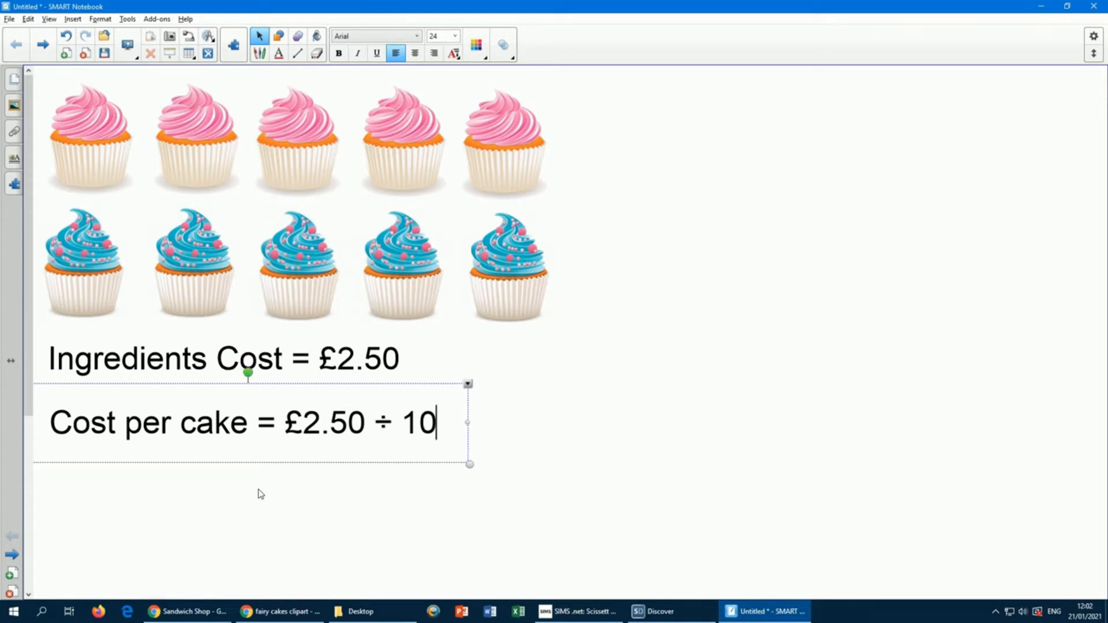
key("Return")
key("Tab")
key("Tab")
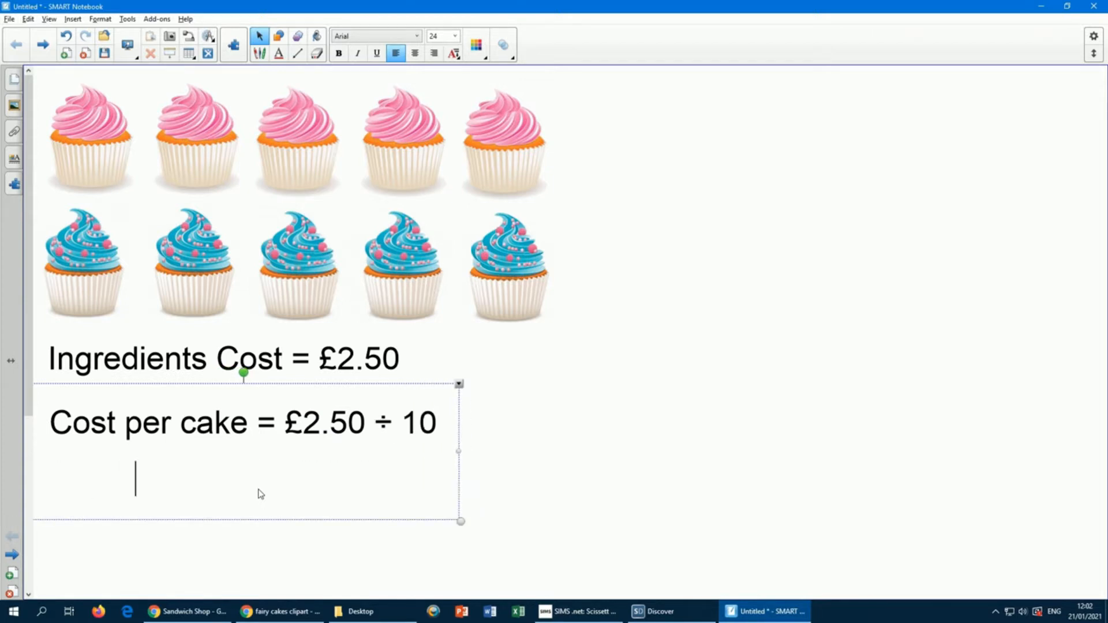
type("= 25p")
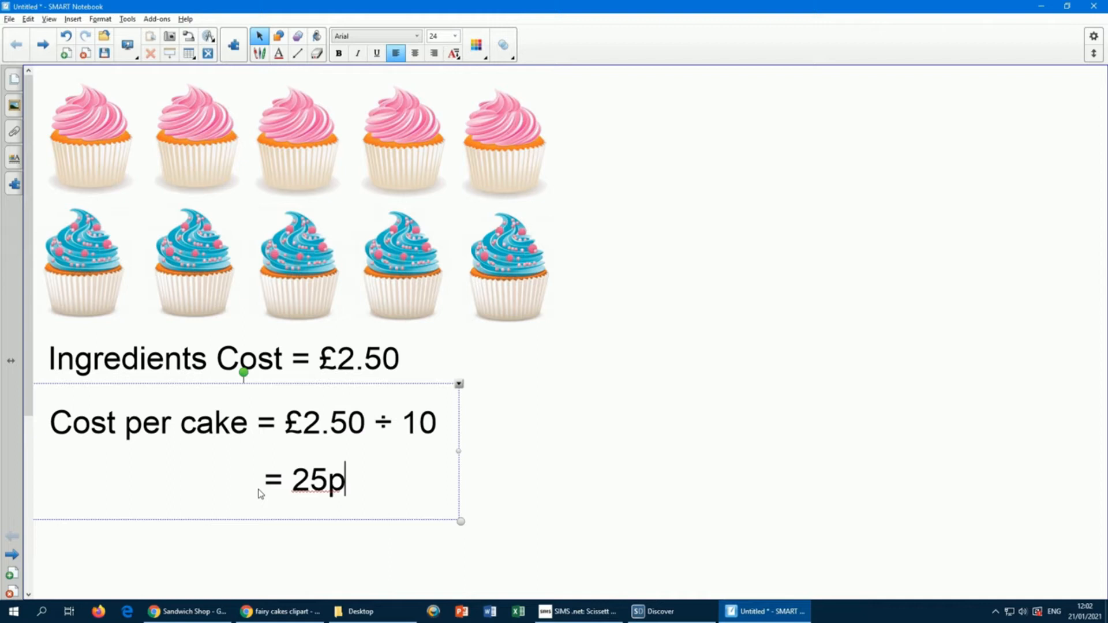
left_click(497, 450)
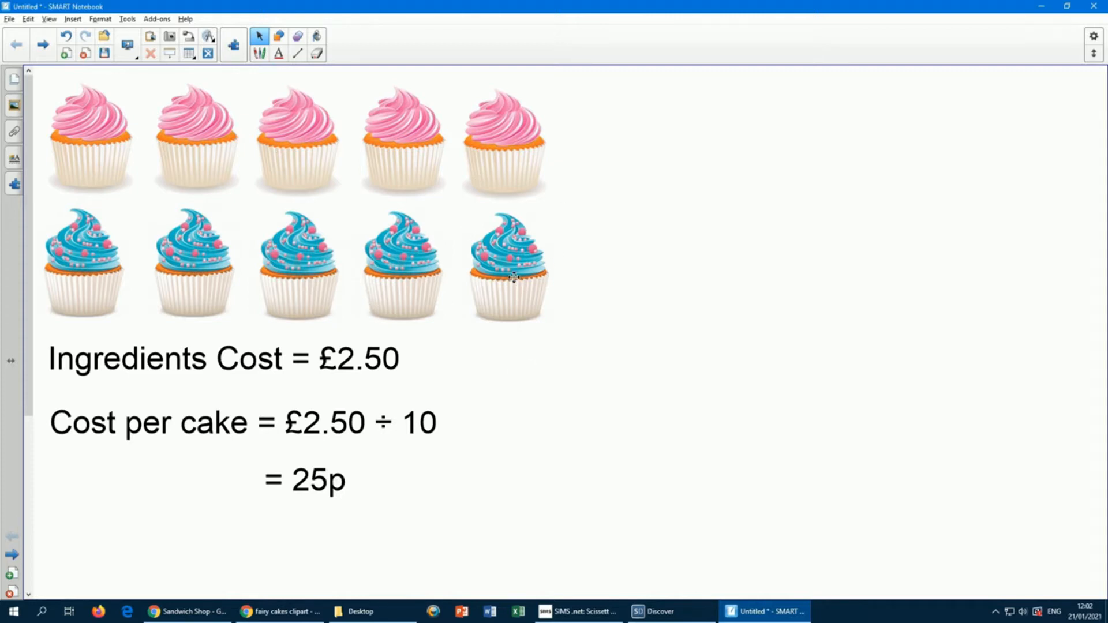
Step: Move the last blue cupcake to the top right and place a '30p' label beneath it
left_click_drag(510, 275, 783, 276)
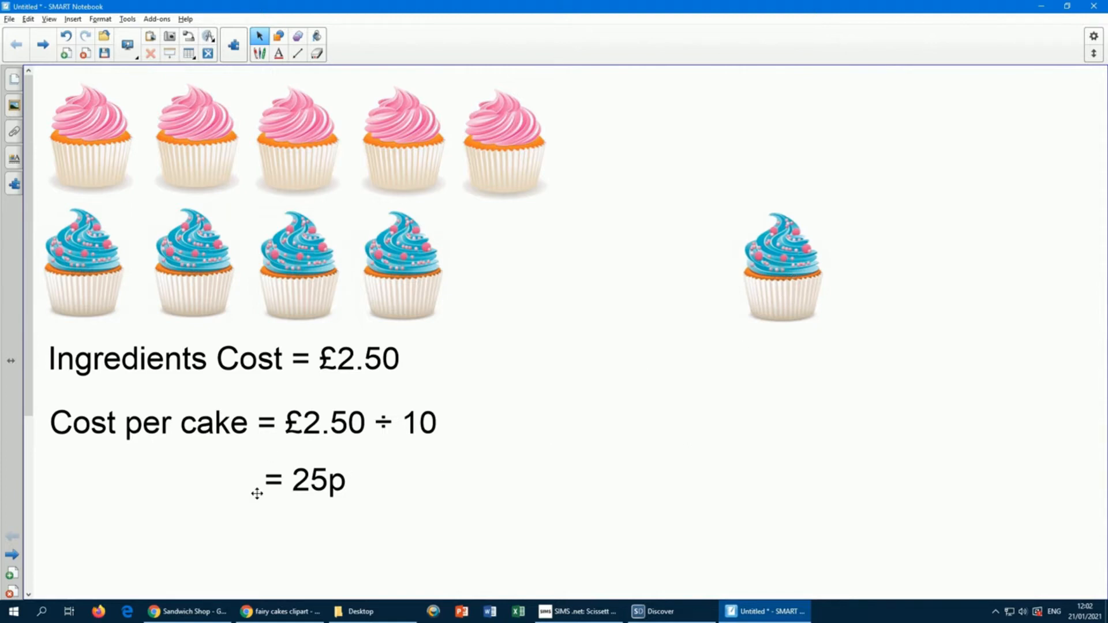
left_click_drag(777, 302, 766, 198)
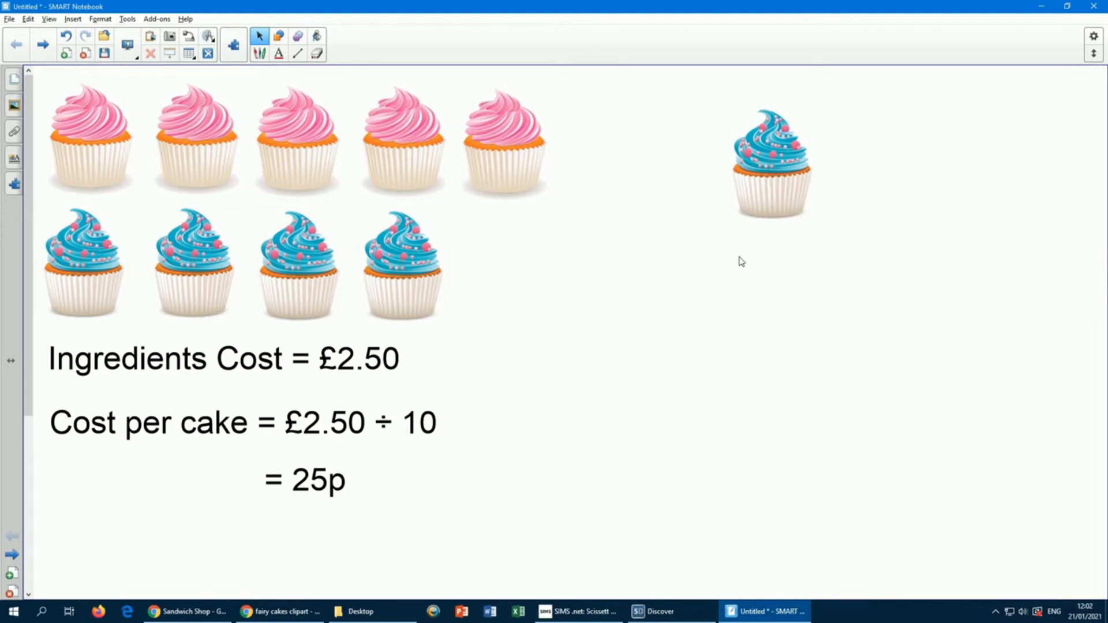
type("30p")
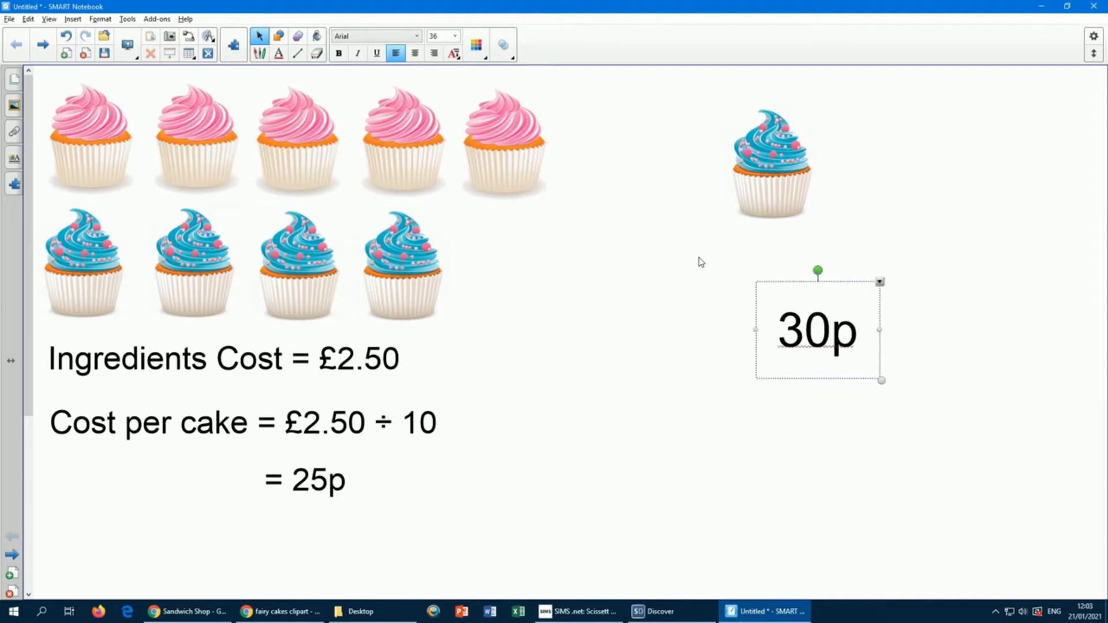
left_click(701, 262)
left_click_drag(801, 326, 752, 251)
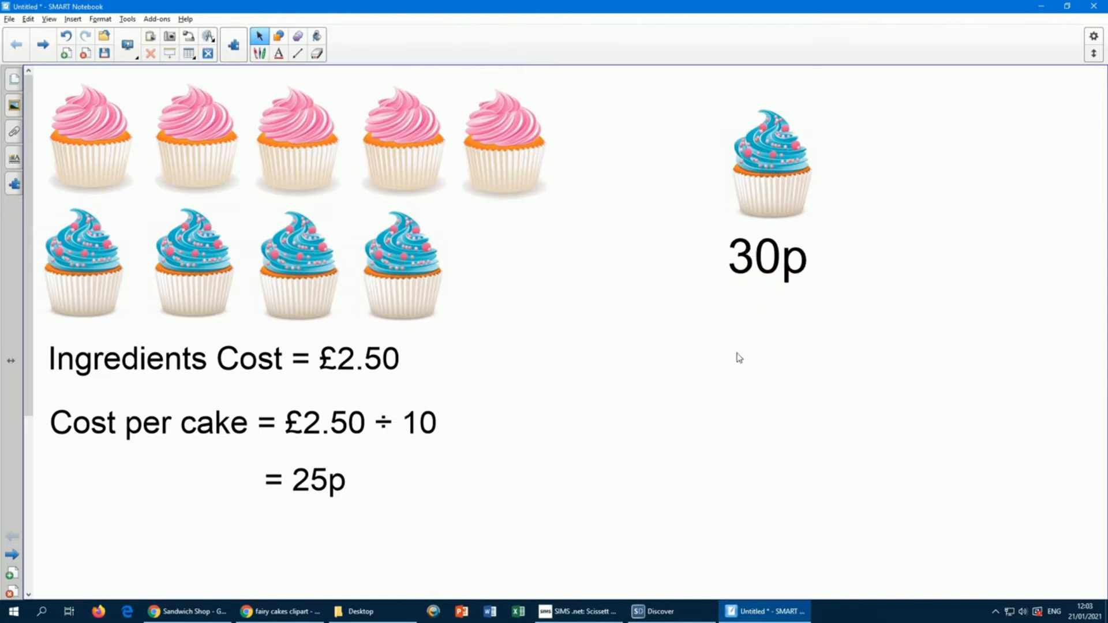
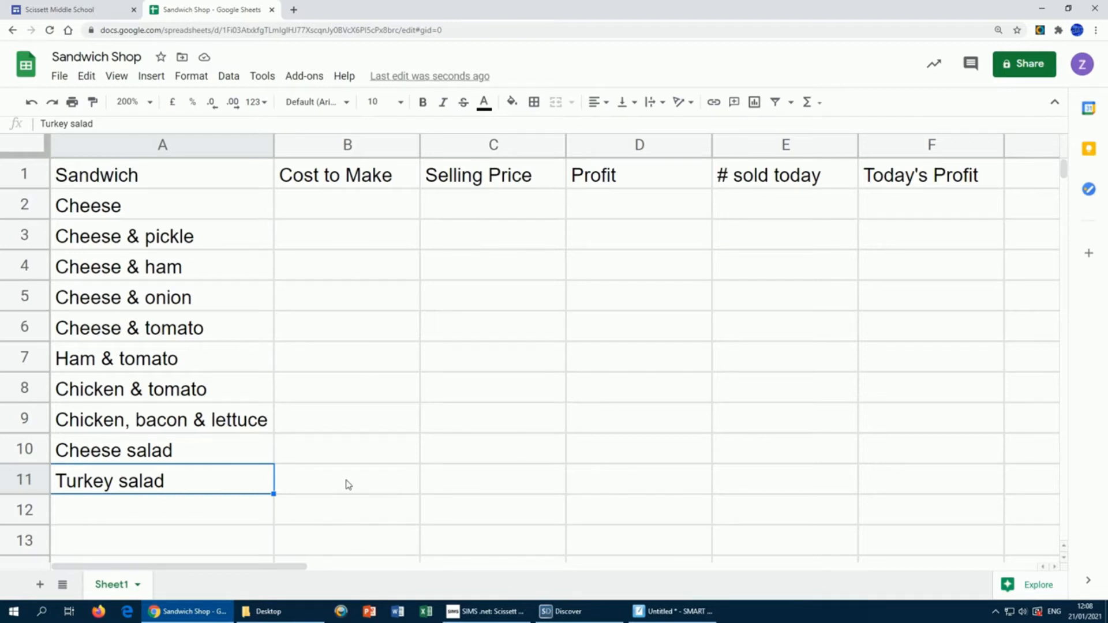
left_click(348, 214)
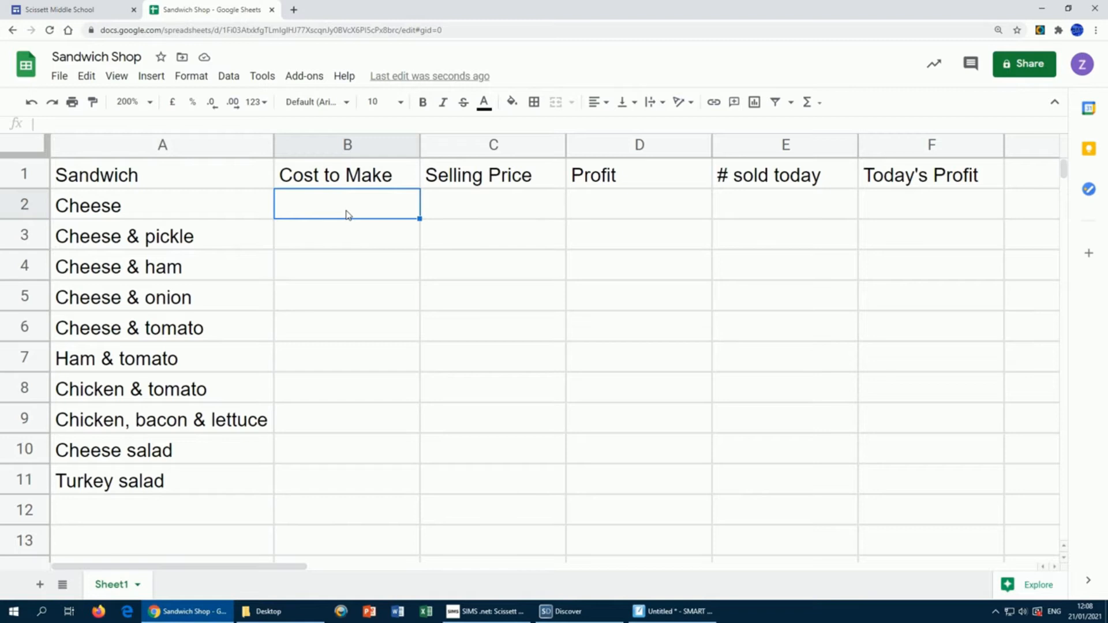
type("1.50")
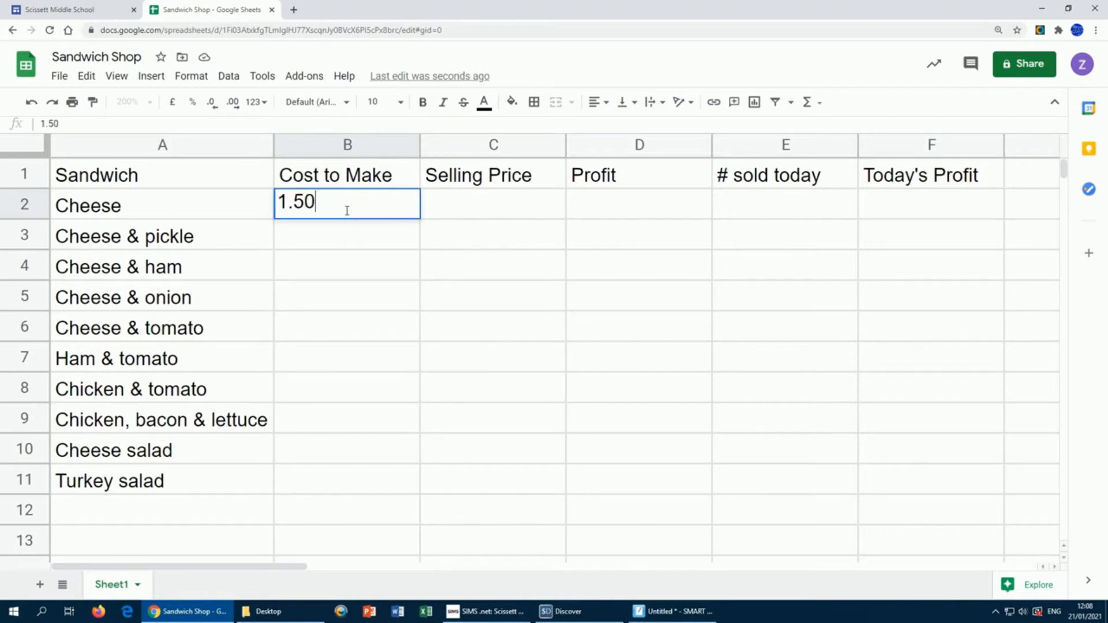
key("Return")
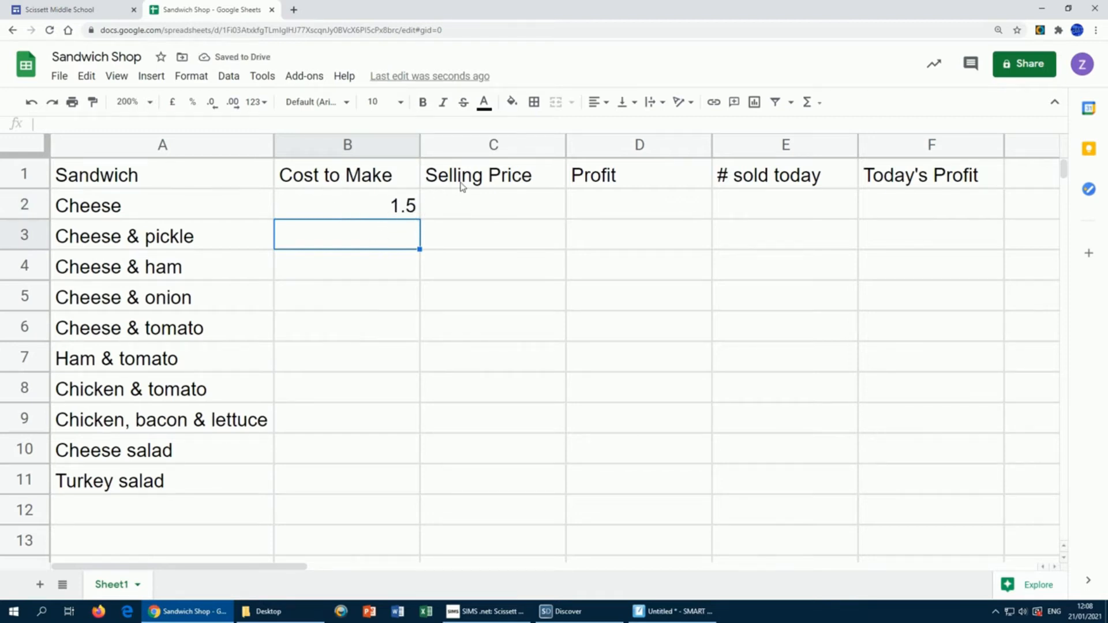
left_click(380, 215)
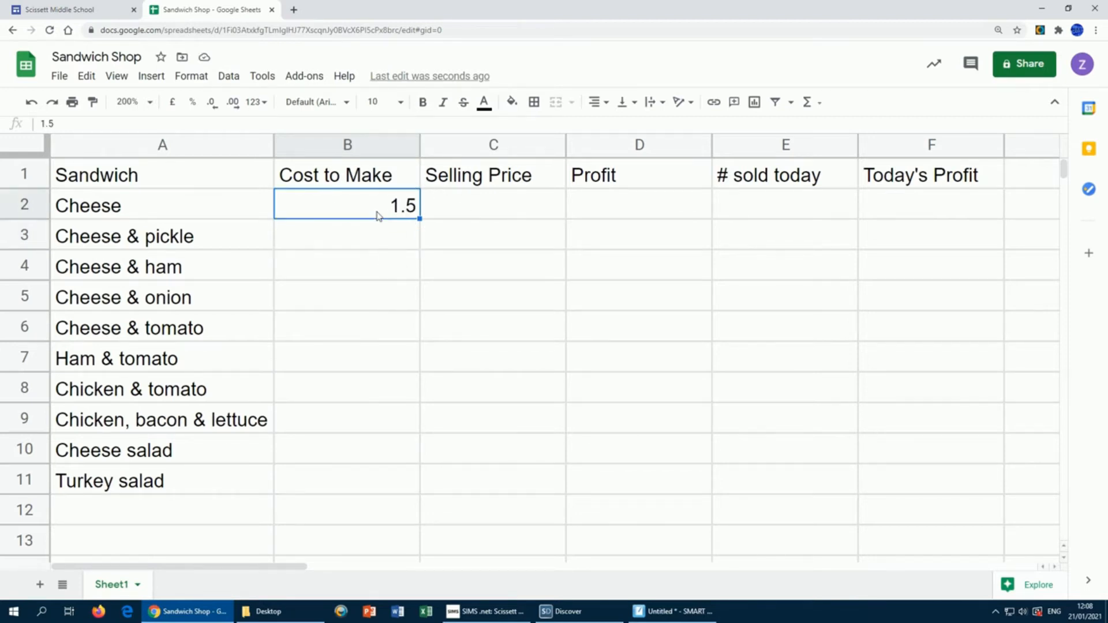
key("Delete")
left_click(392, 308)
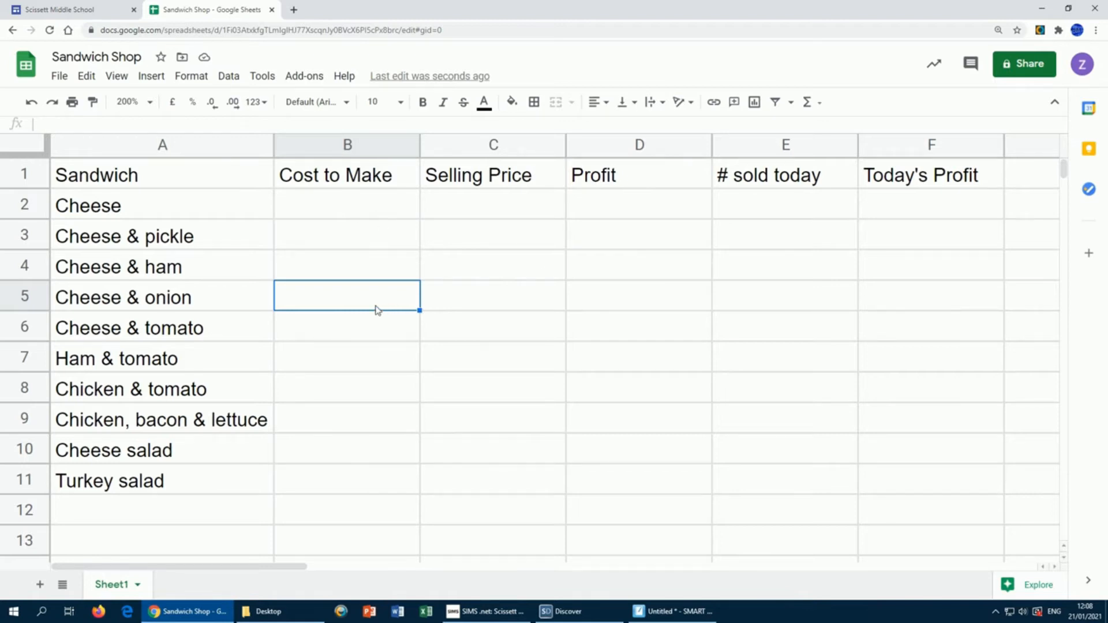
left_click(622, 266)
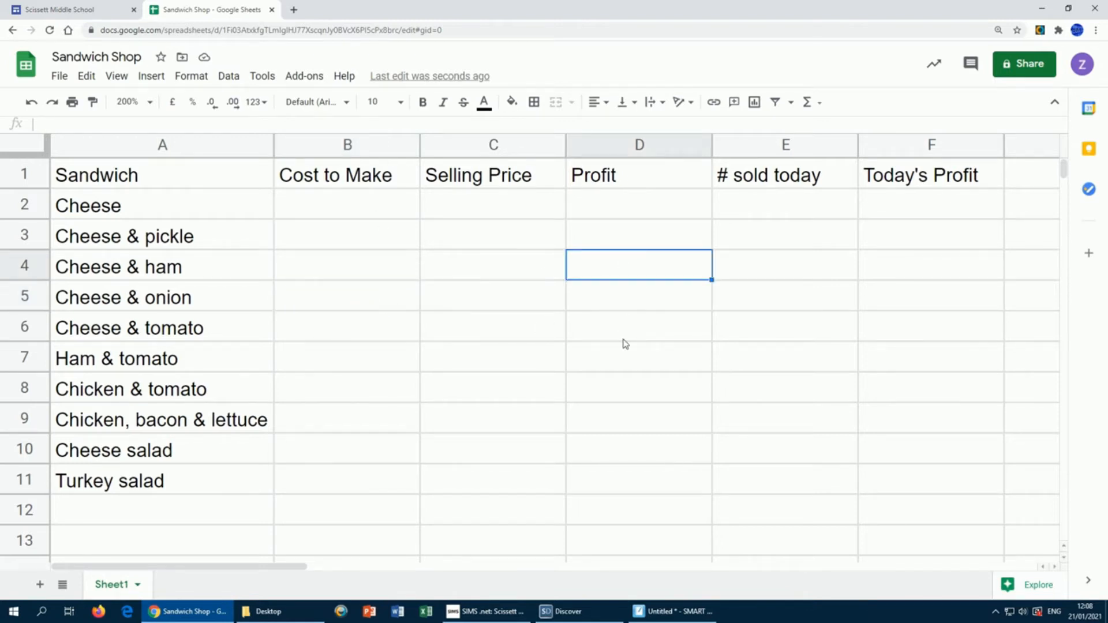
left_click(345, 205)
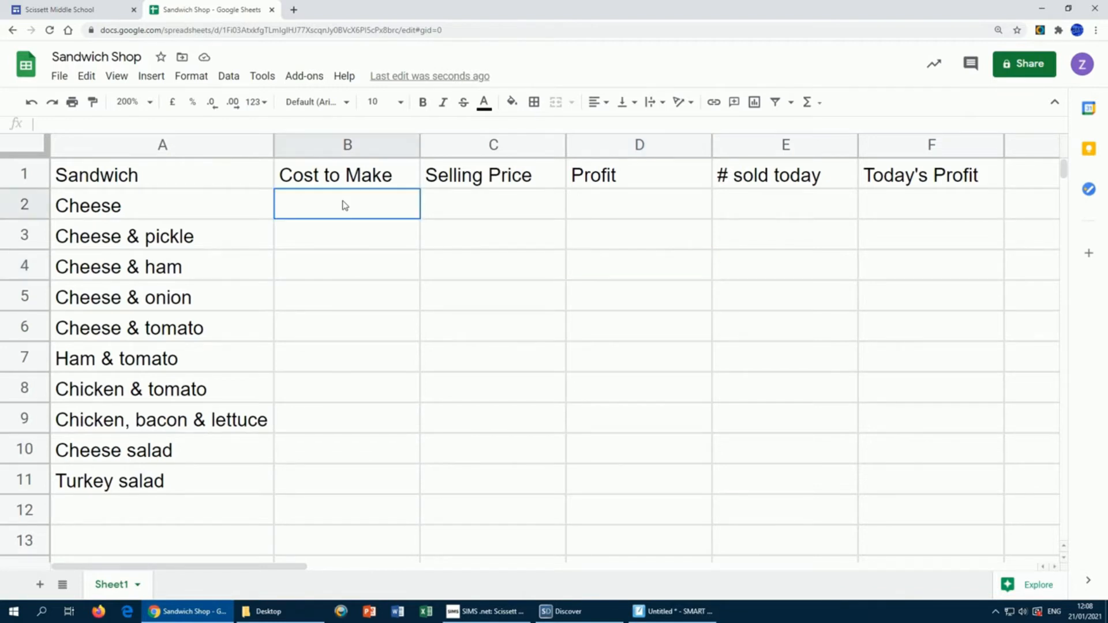
Step: Format the Cost to Make cells B2:B11 as British Pound Sterling using More currencies
left_click_drag(345, 208, 344, 480)
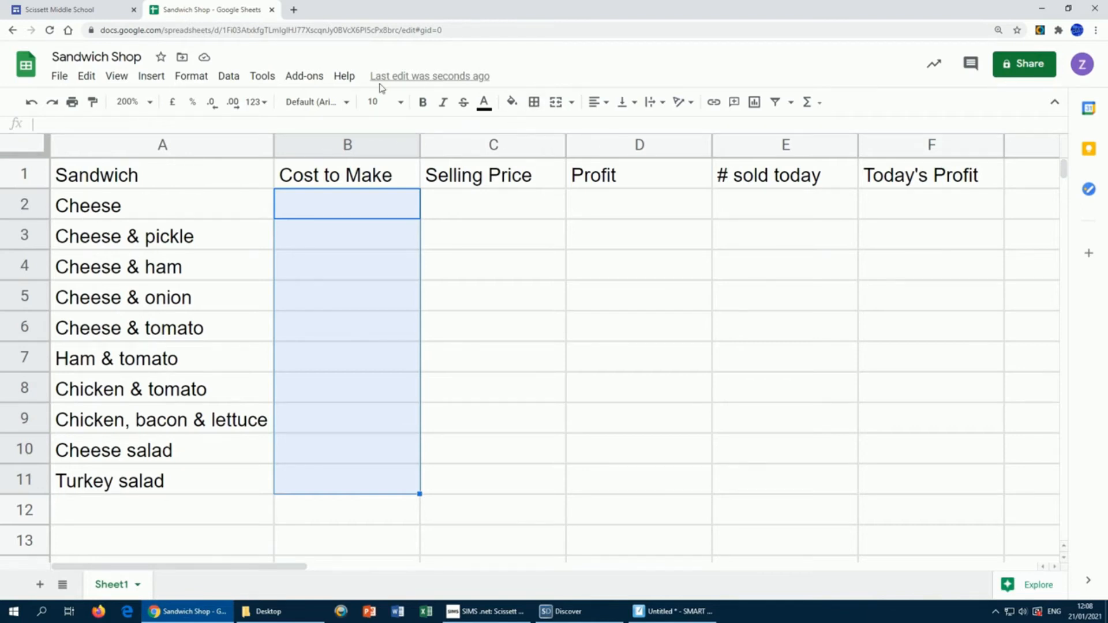
left_click(198, 81)
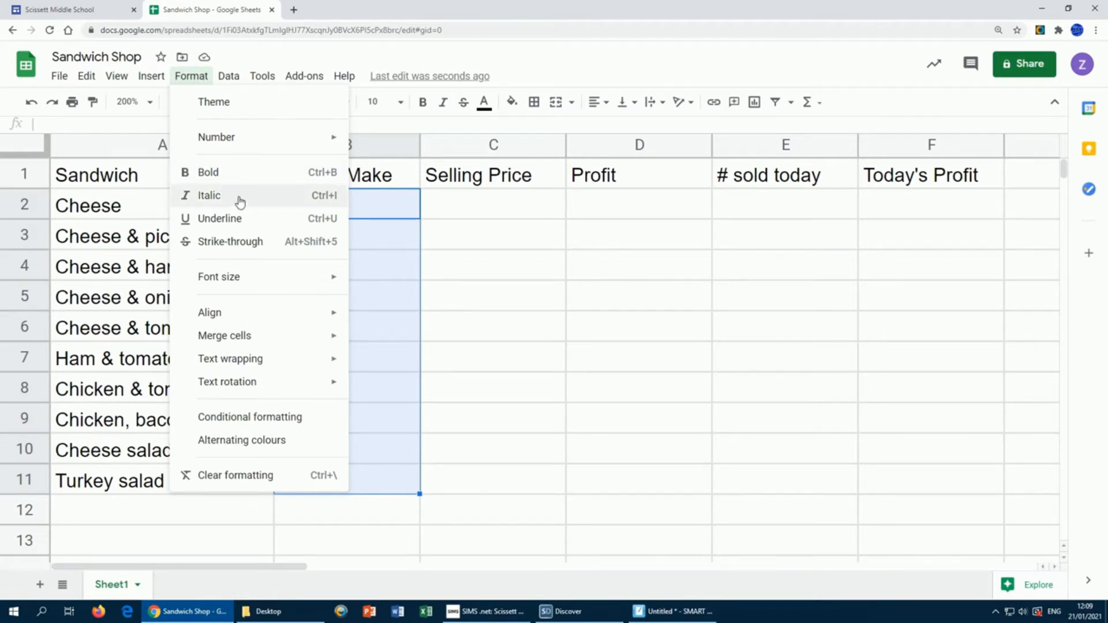
mouse_move(242, 142)
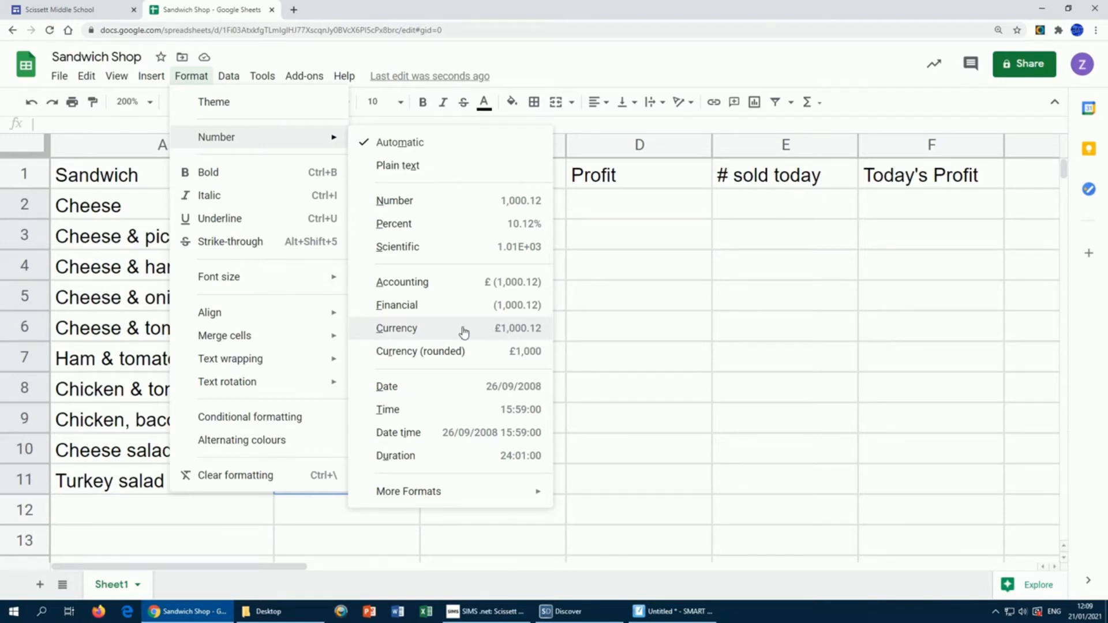
mouse_move(397, 496)
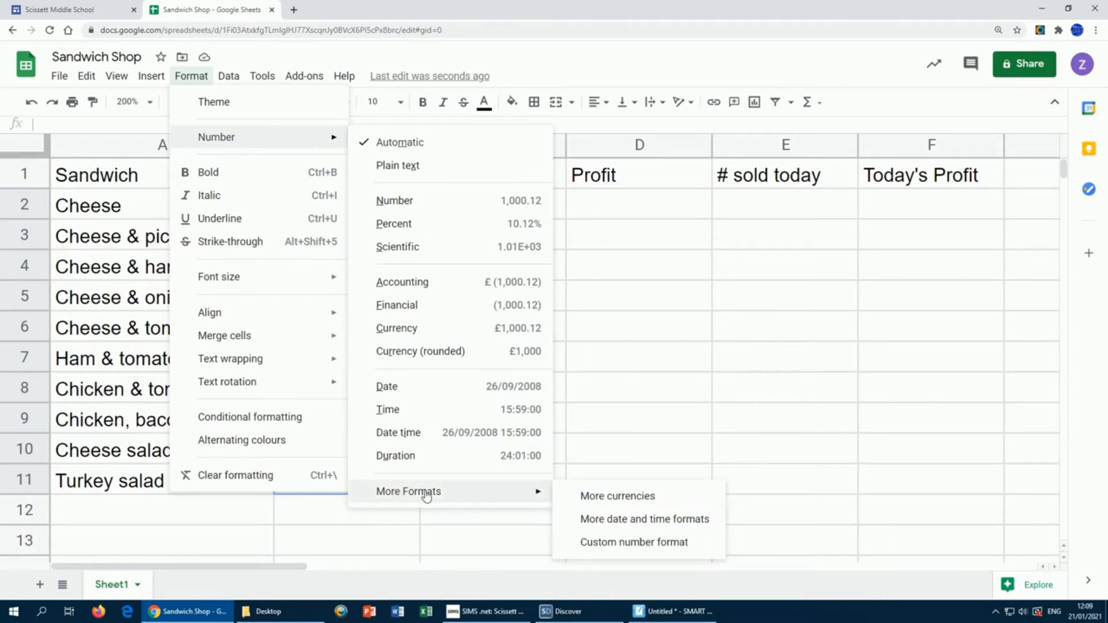
left_click(601, 498)
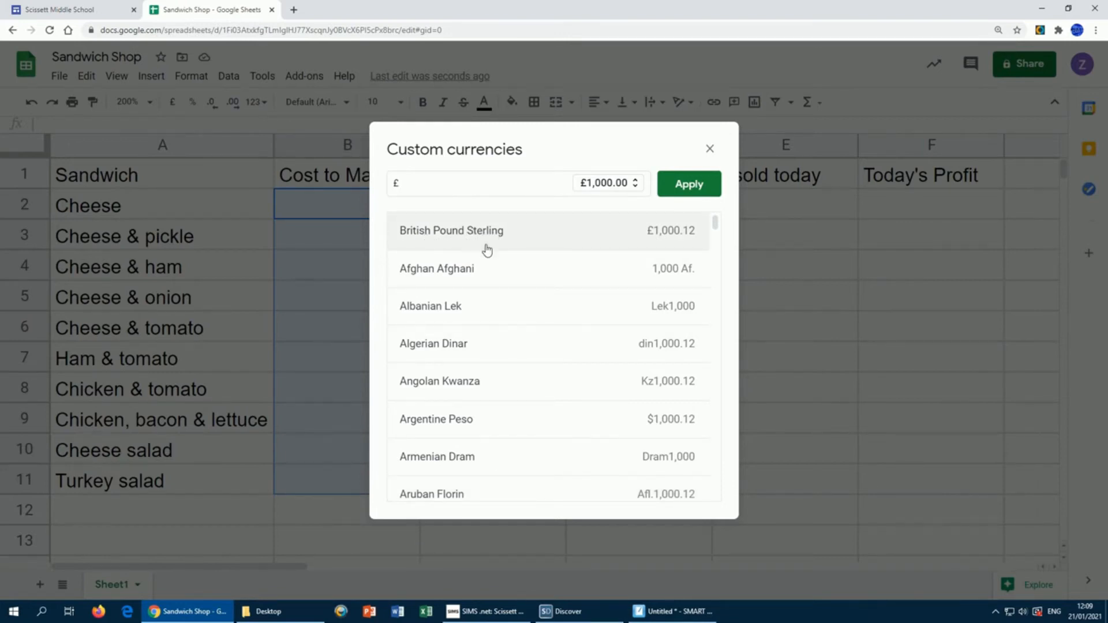
left_click(476, 231)
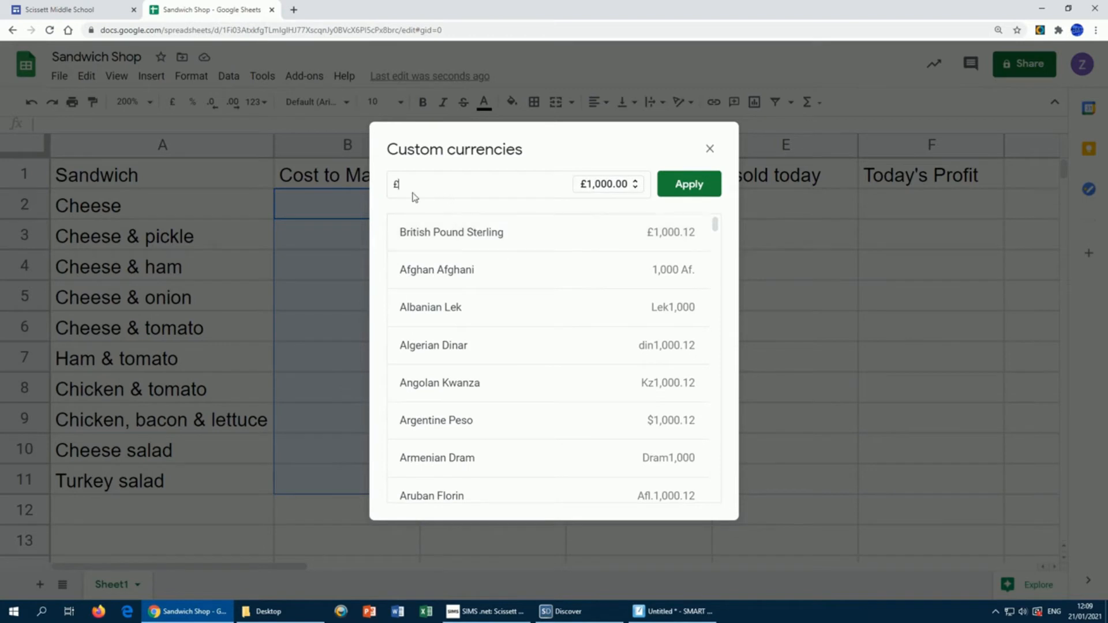
left_click(689, 187)
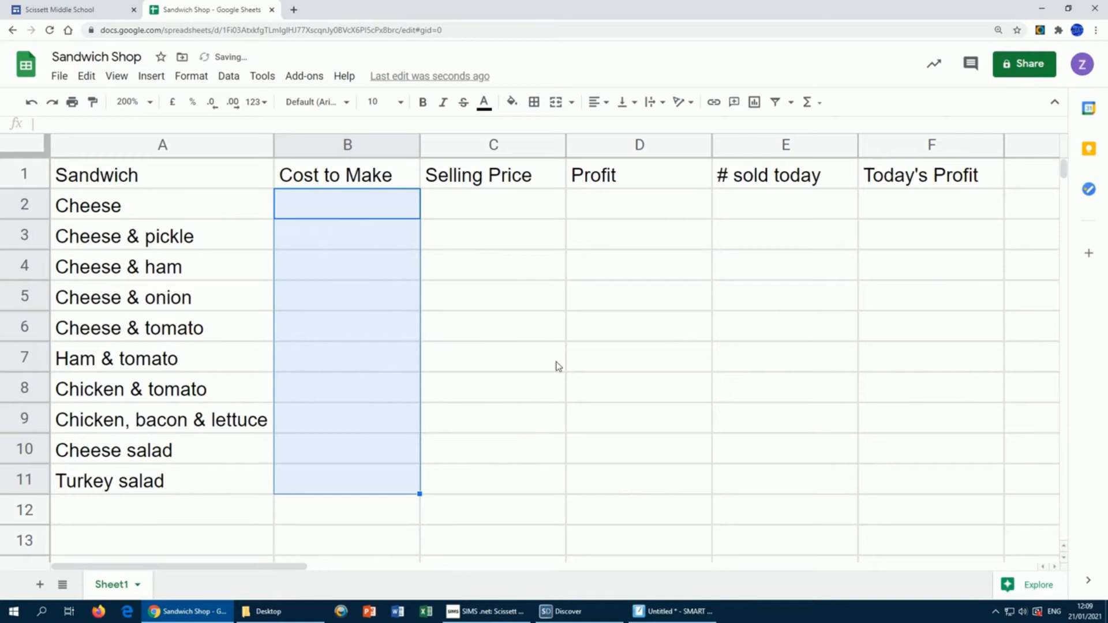
left_click(680, 330)
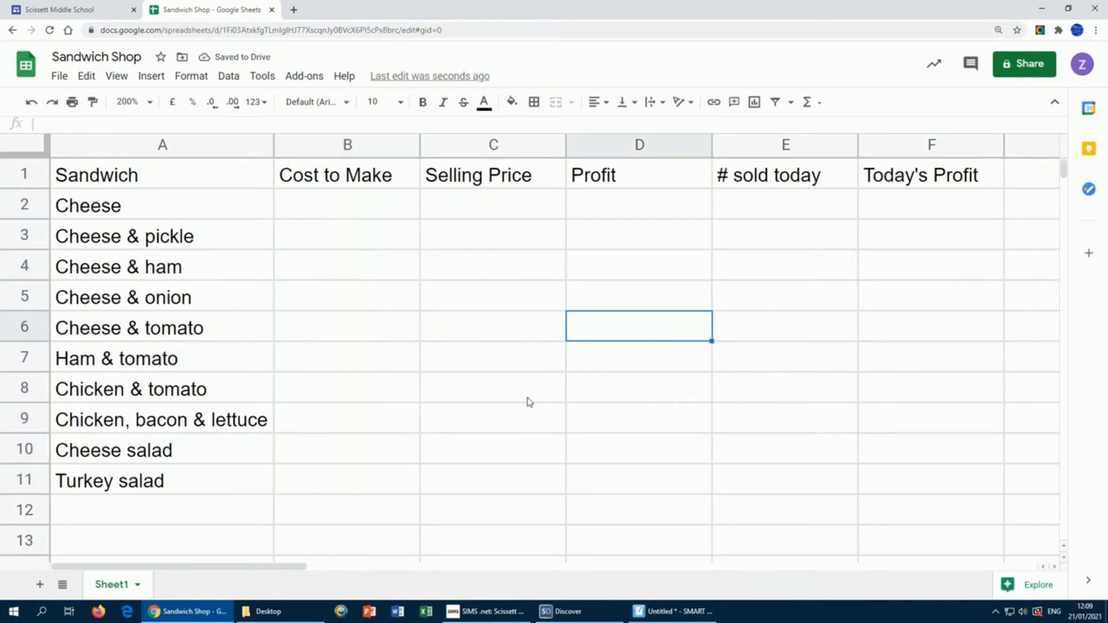
left_click(346, 213)
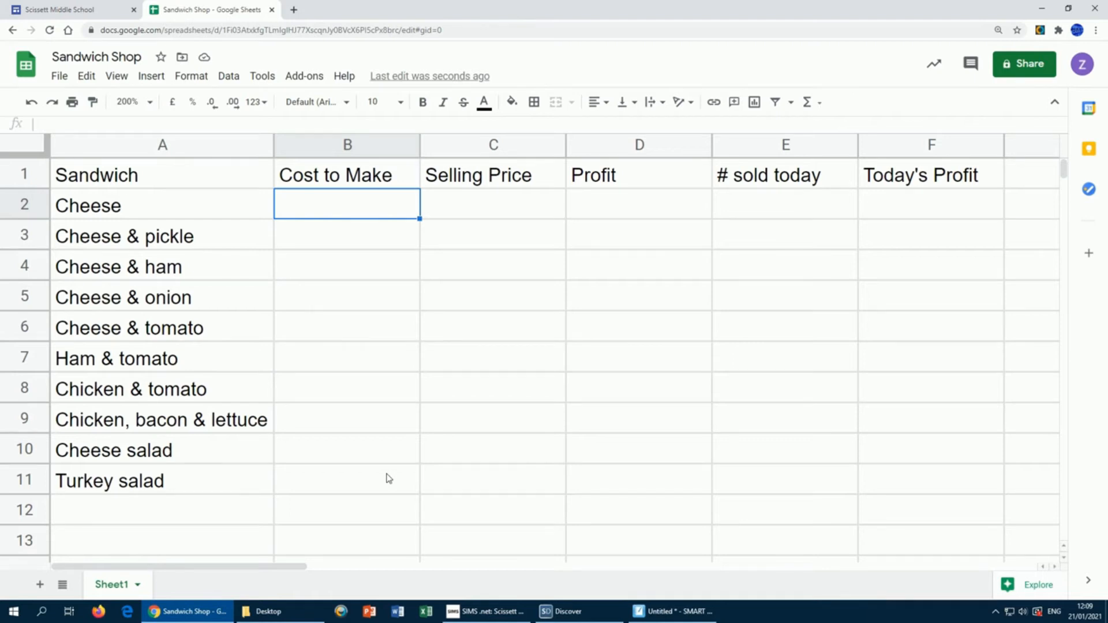
Step: Enter costs of 1.00, 1.25, 1.50 and 1.25 in B2:B5 for the four cheese sandwiches
type("1.00")
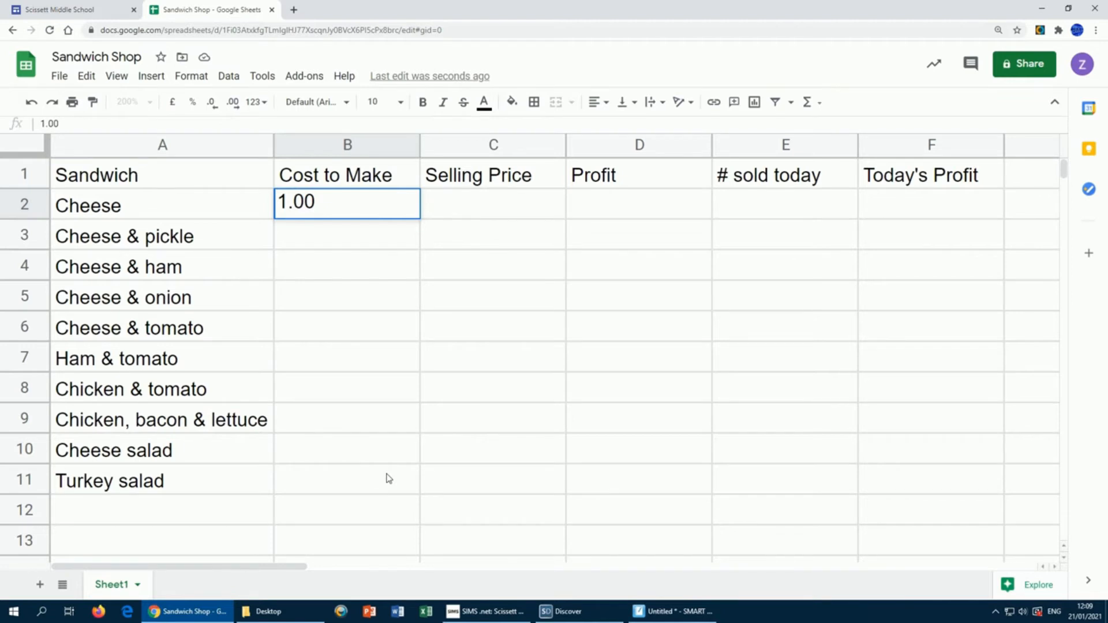
key("Return")
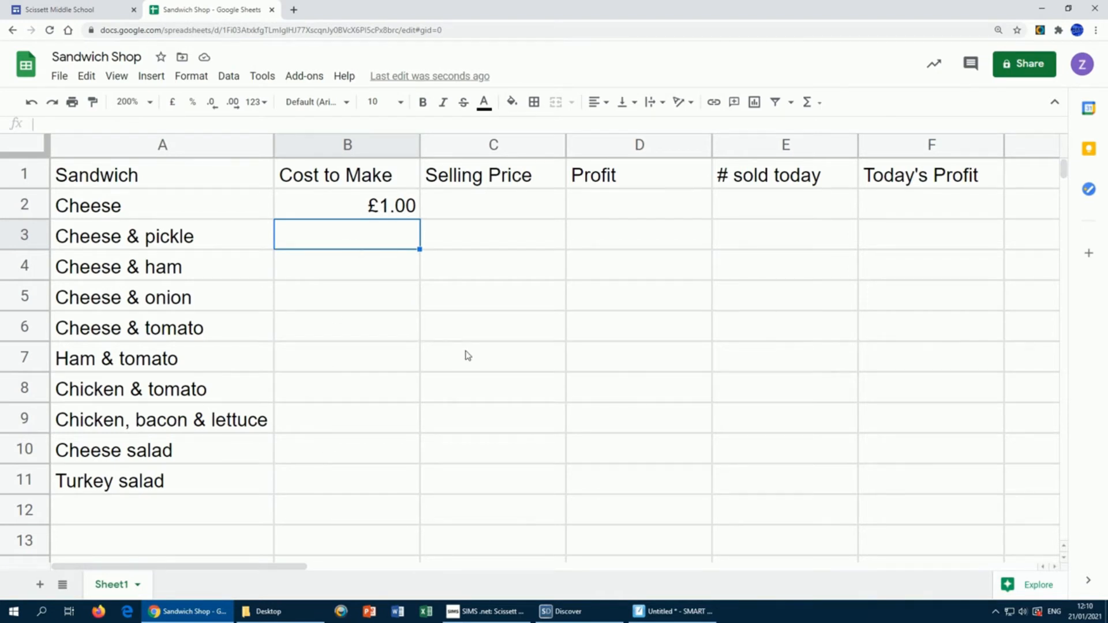
type("1.25")
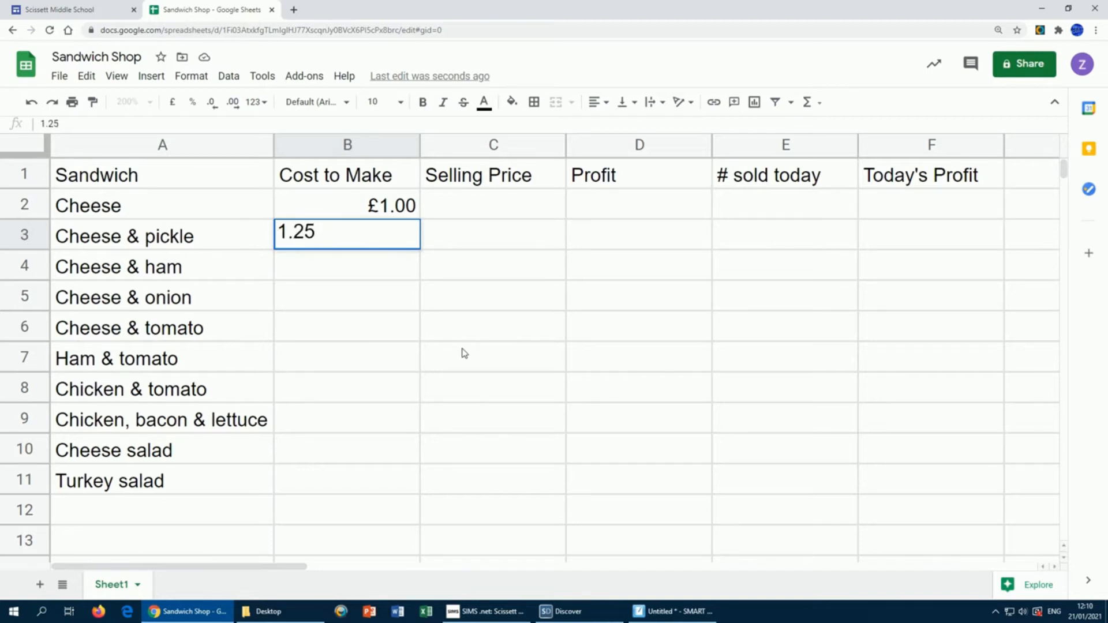
key("Return")
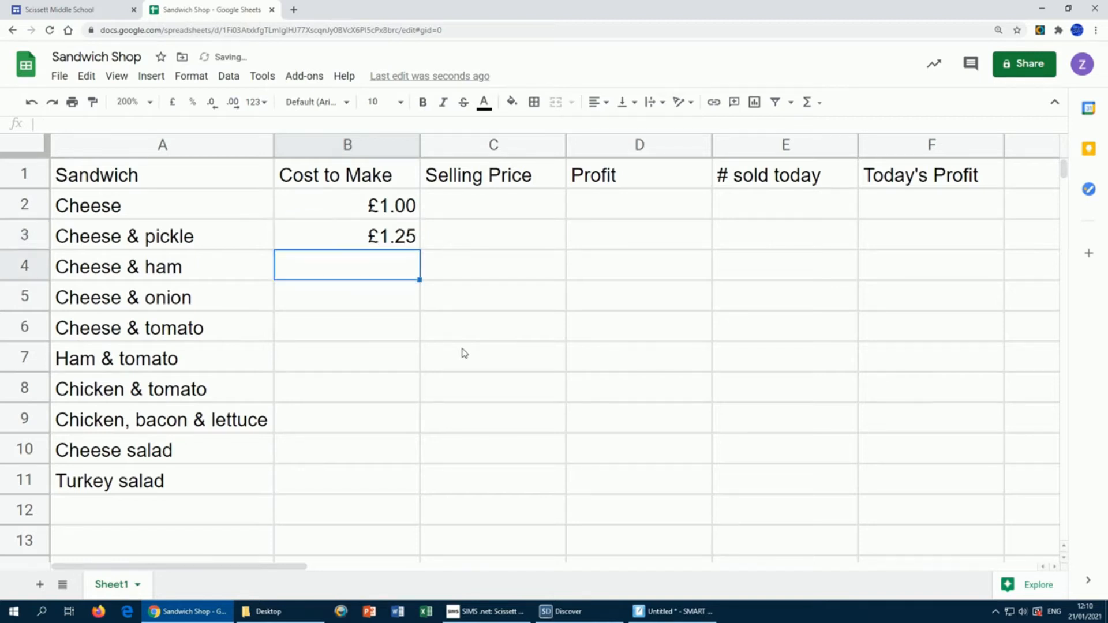
type("1.50")
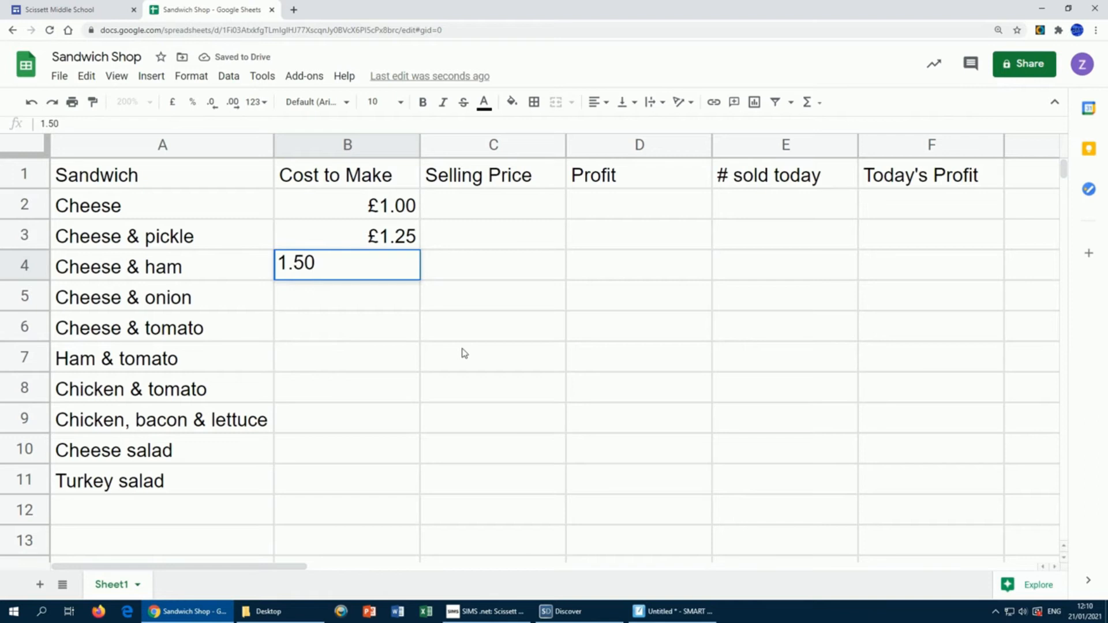
key("Return")
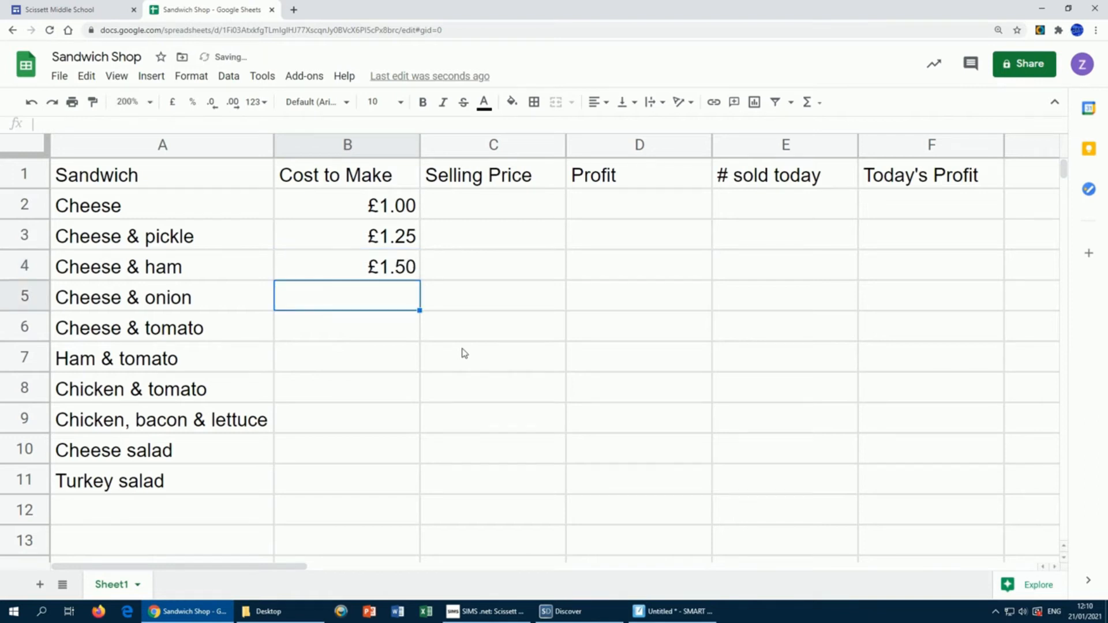
type("1.25")
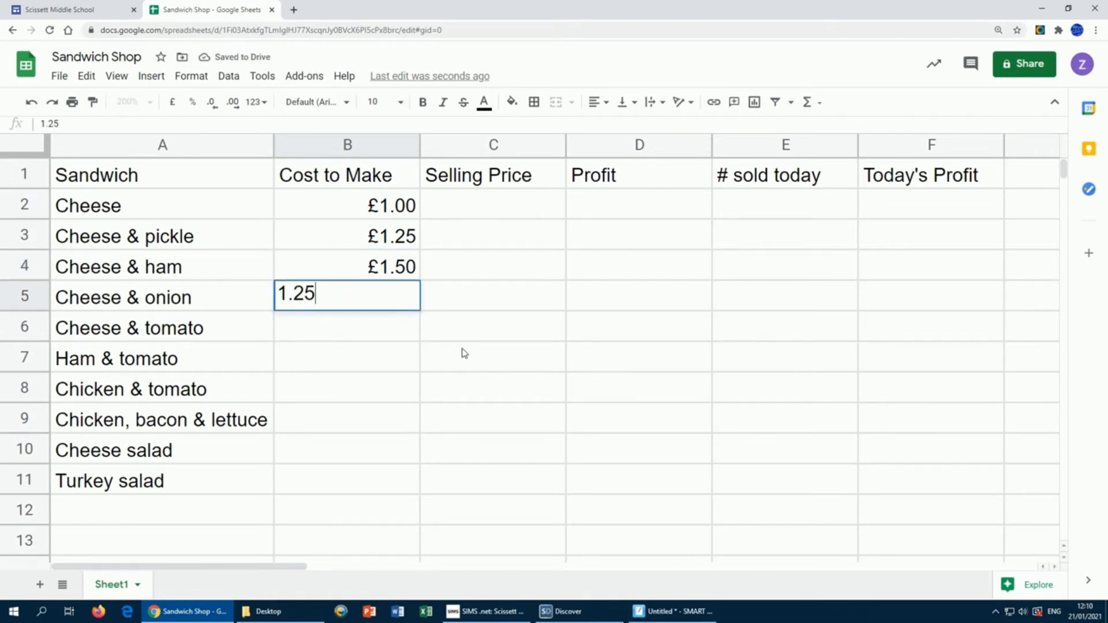
key("Return")
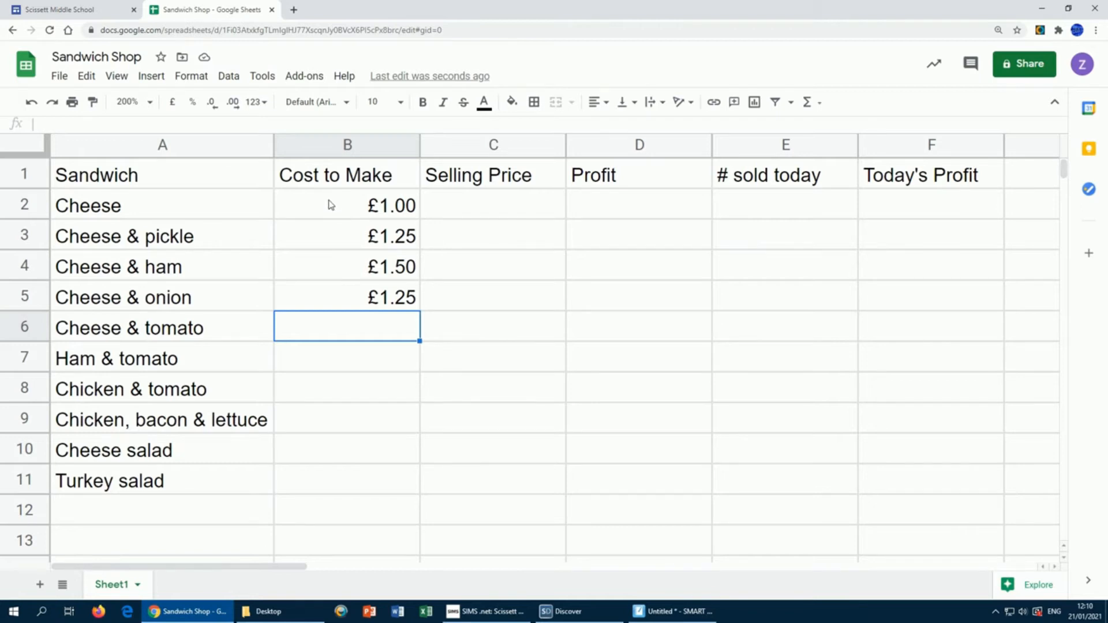
left_click_drag(331, 205, 322, 481)
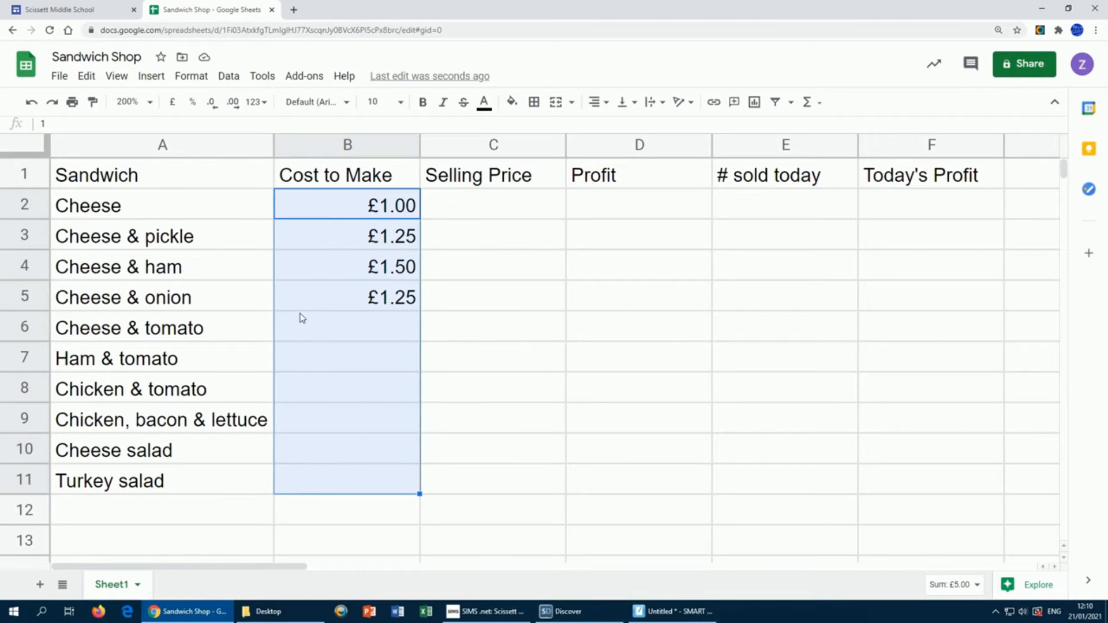
left_click(188, 81)
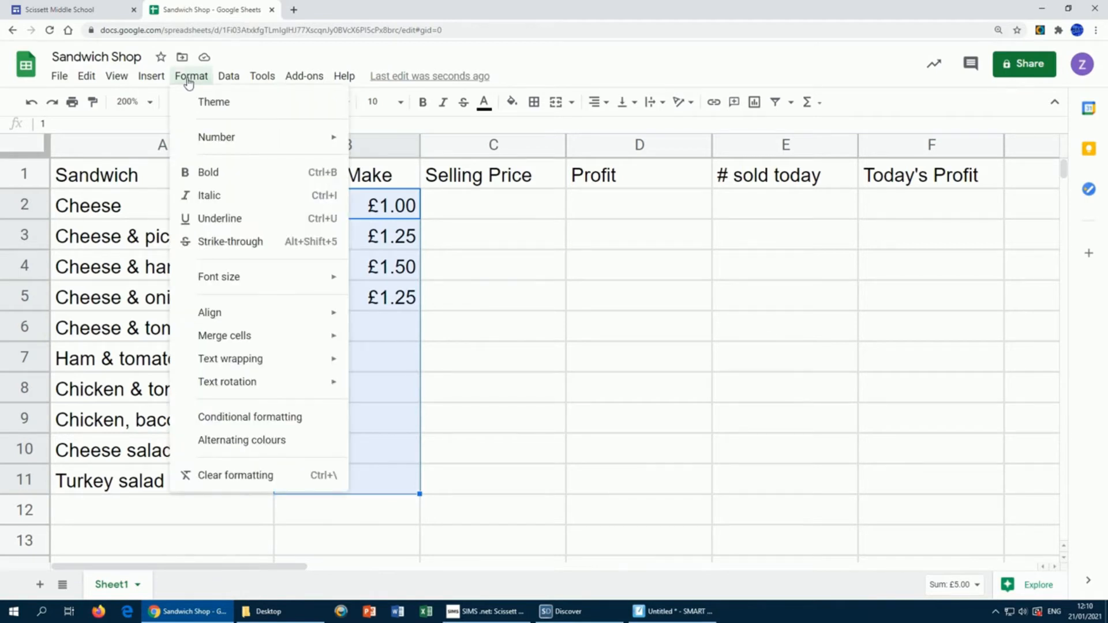
mouse_move(205, 136)
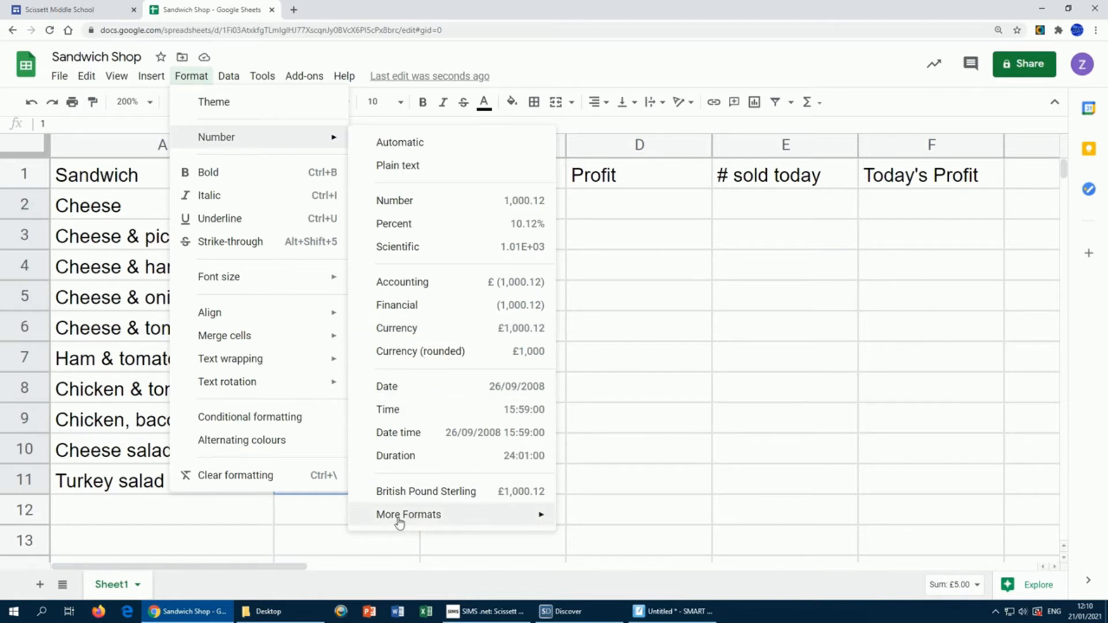
mouse_move(392, 522)
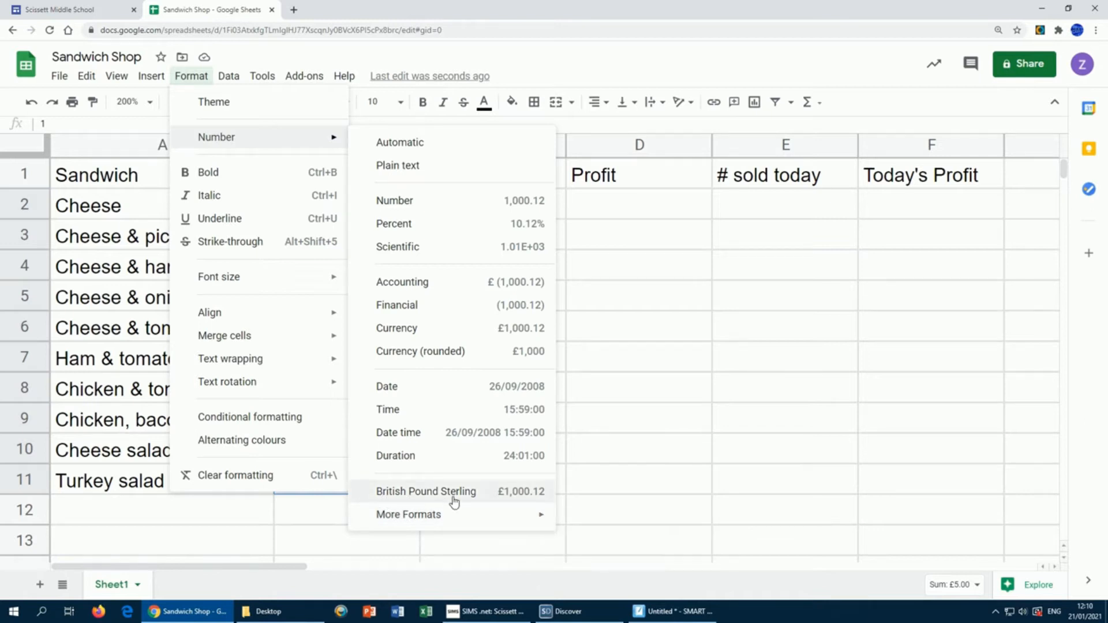
left_click(660, 321)
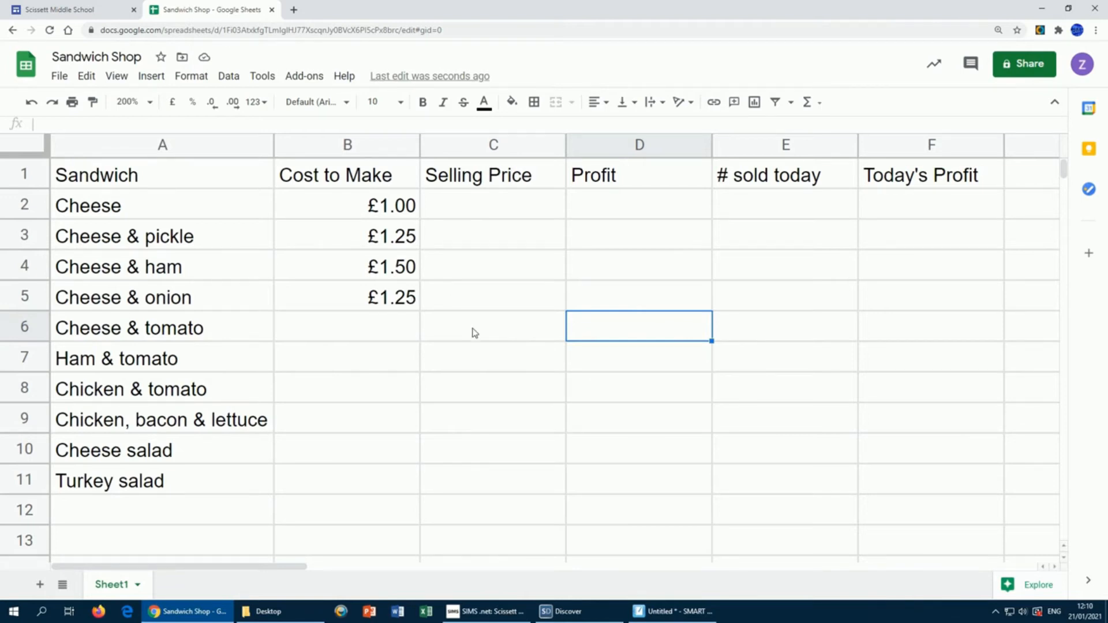
Step: Enter costs 1.25, 1.50, 1.50, 2.00, 1.75 and 2.00 for Cheese & tomato through Turkey salad
left_click(360, 329)
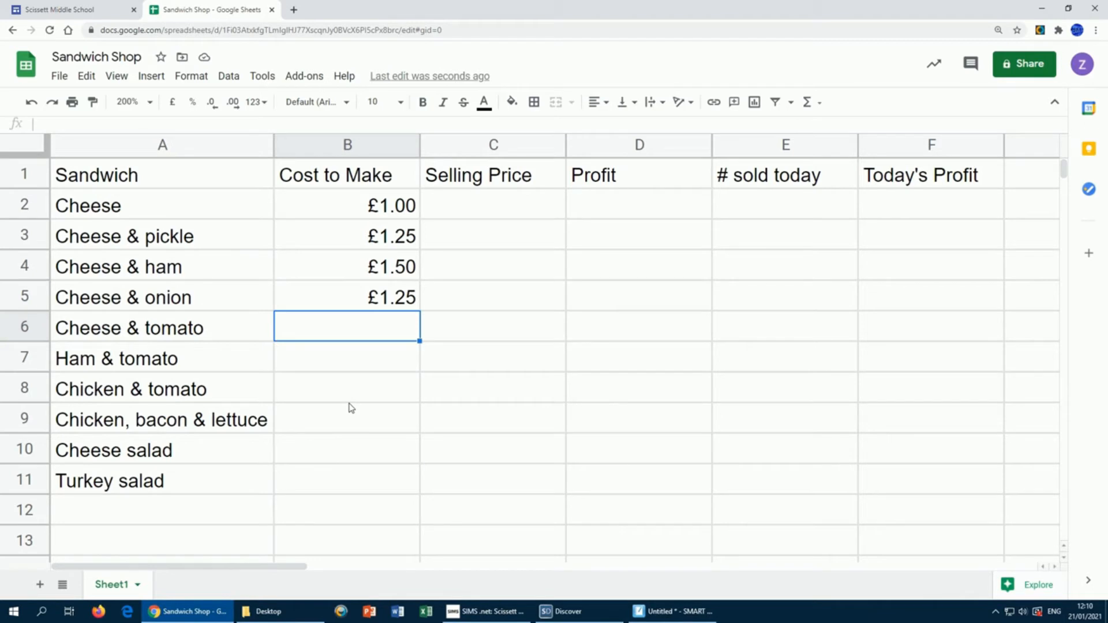
type("1.25")
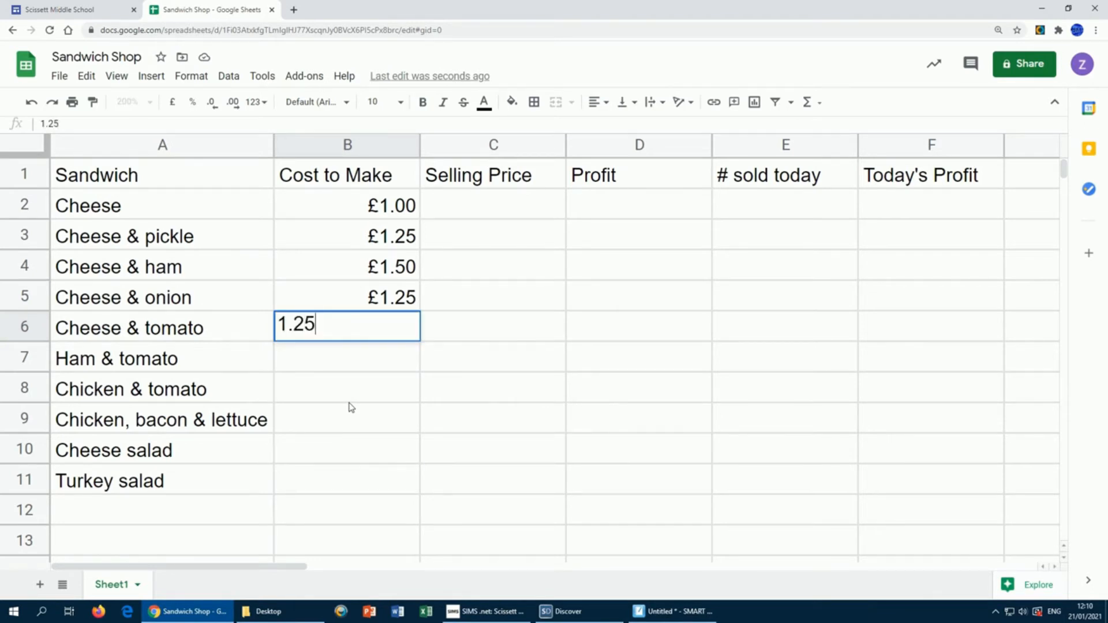
key("Return")
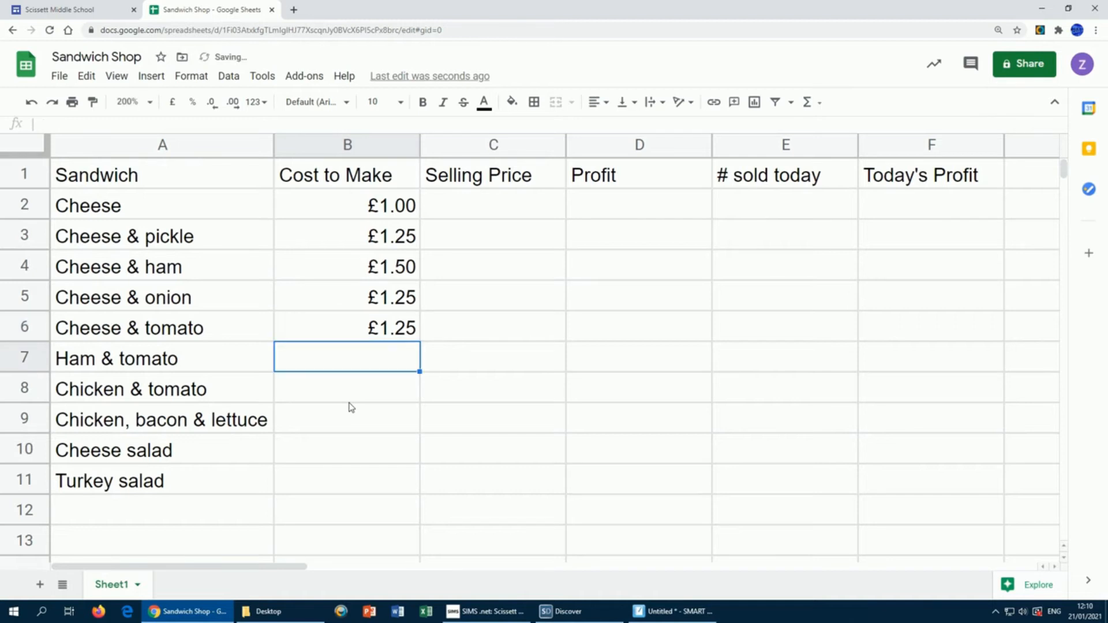
type("1")
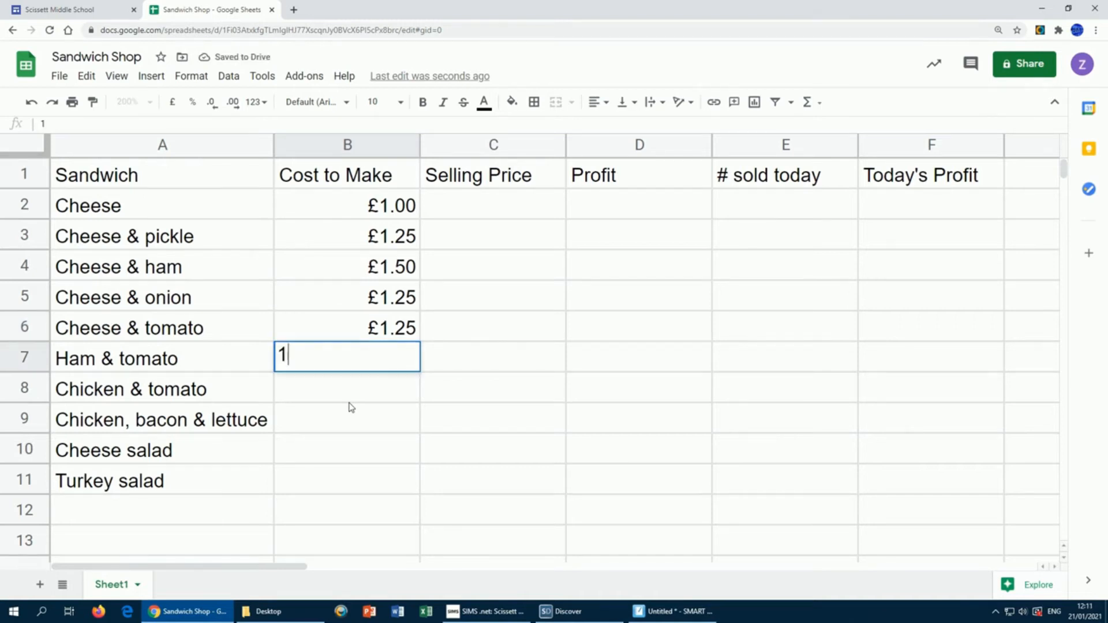
type(".50")
key("Return")
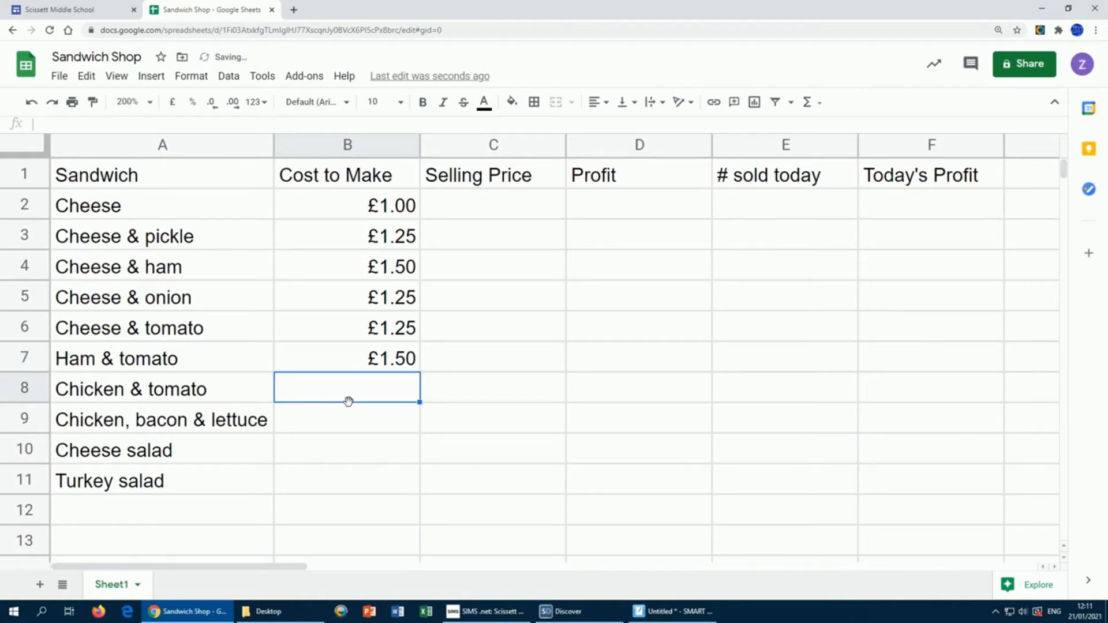
type("1.50")
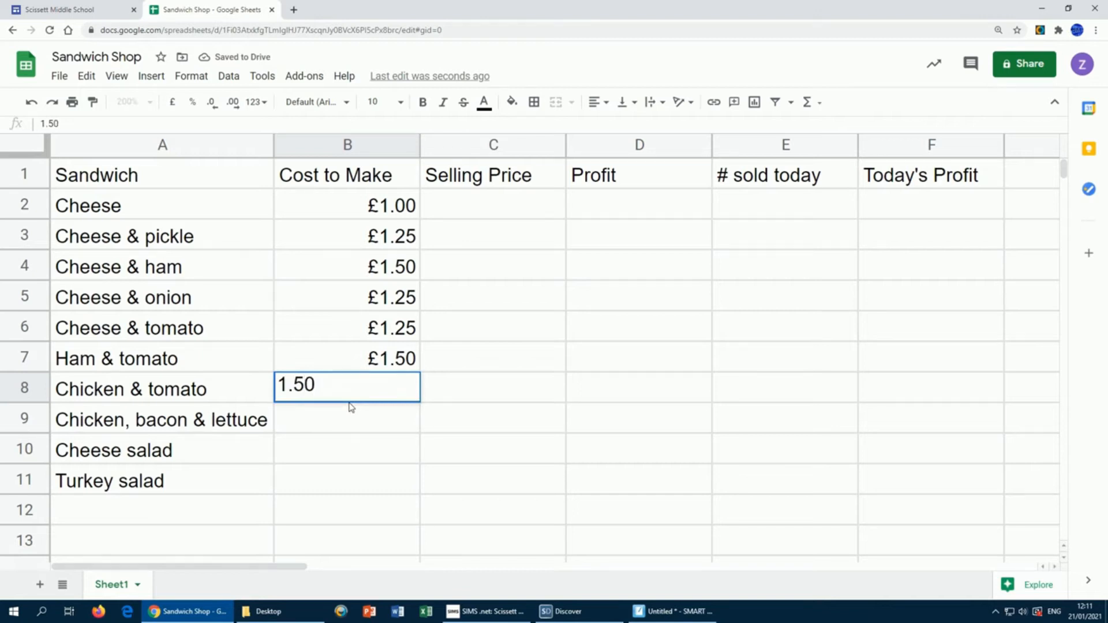
key("Return")
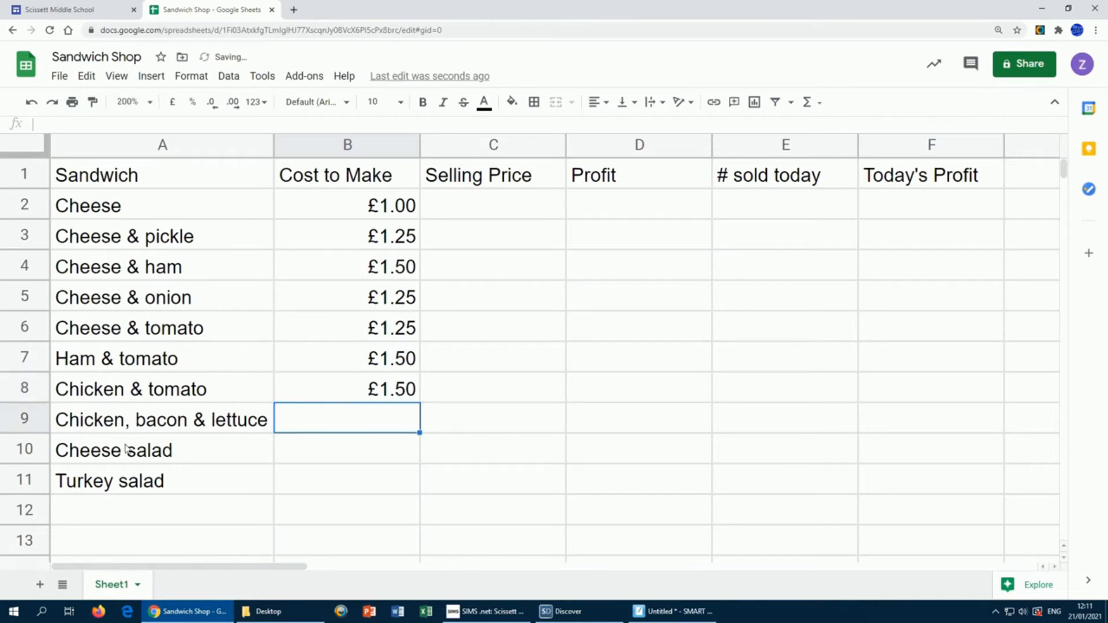
type("2.00")
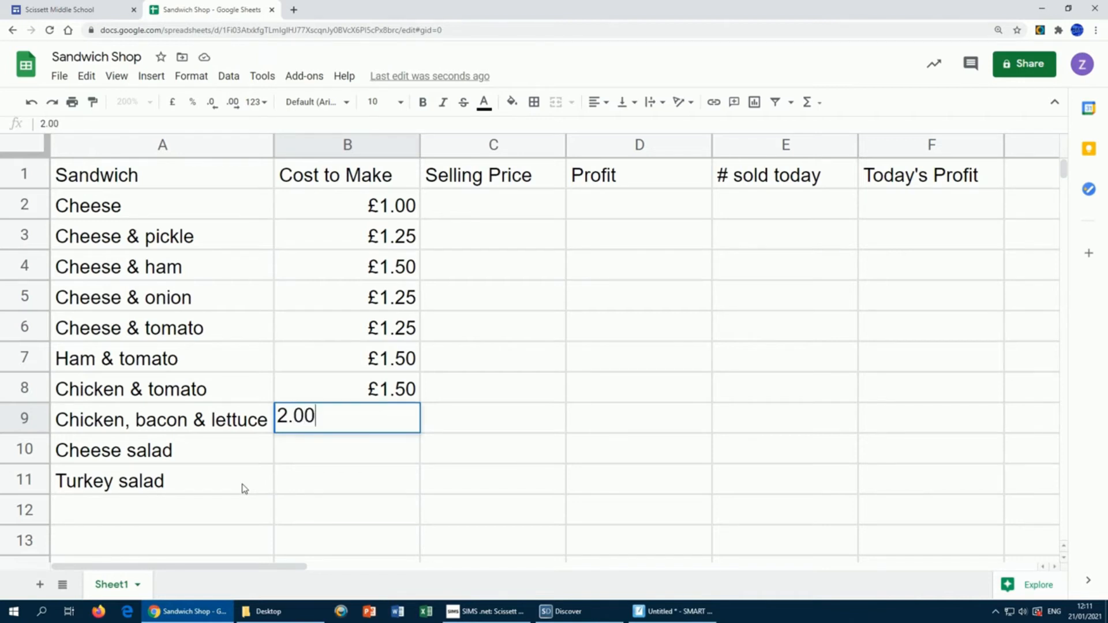
key("Return")
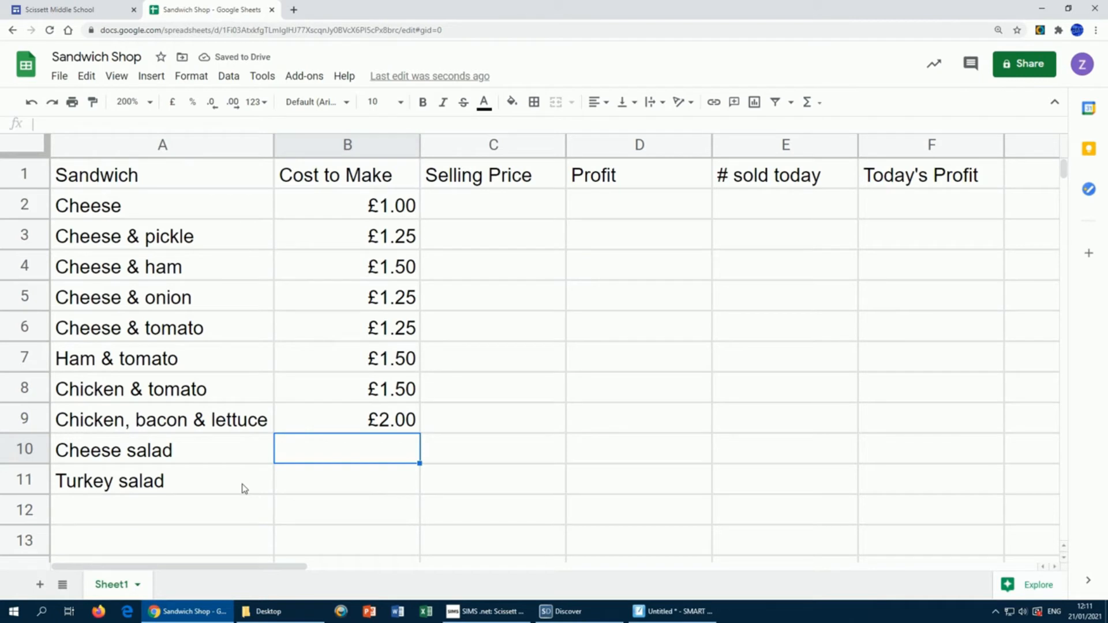
type("1.75")
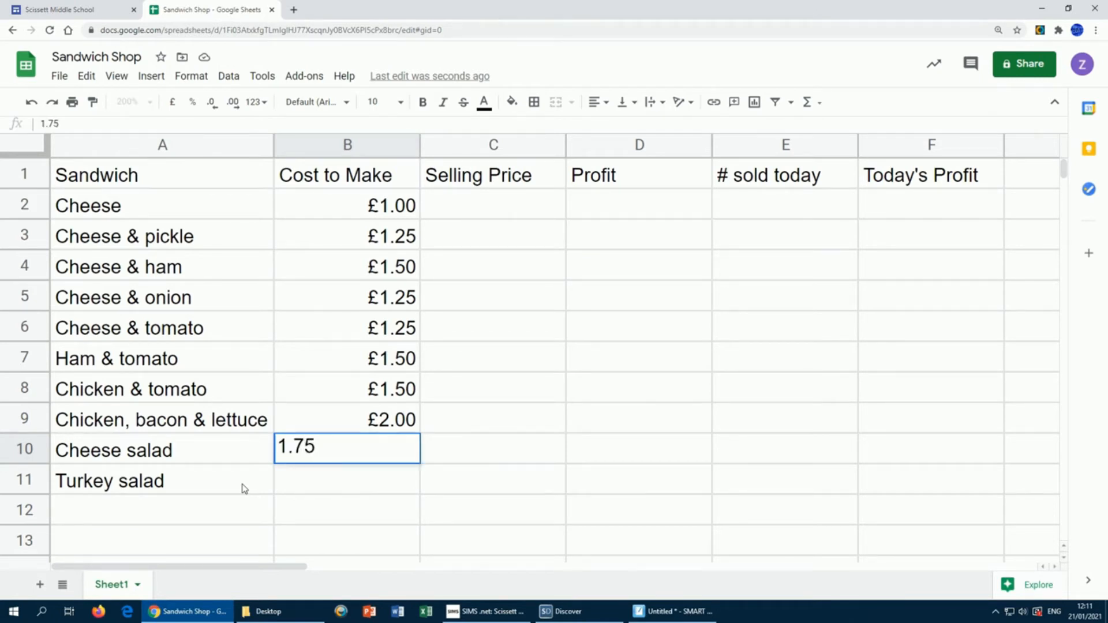
key("Return")
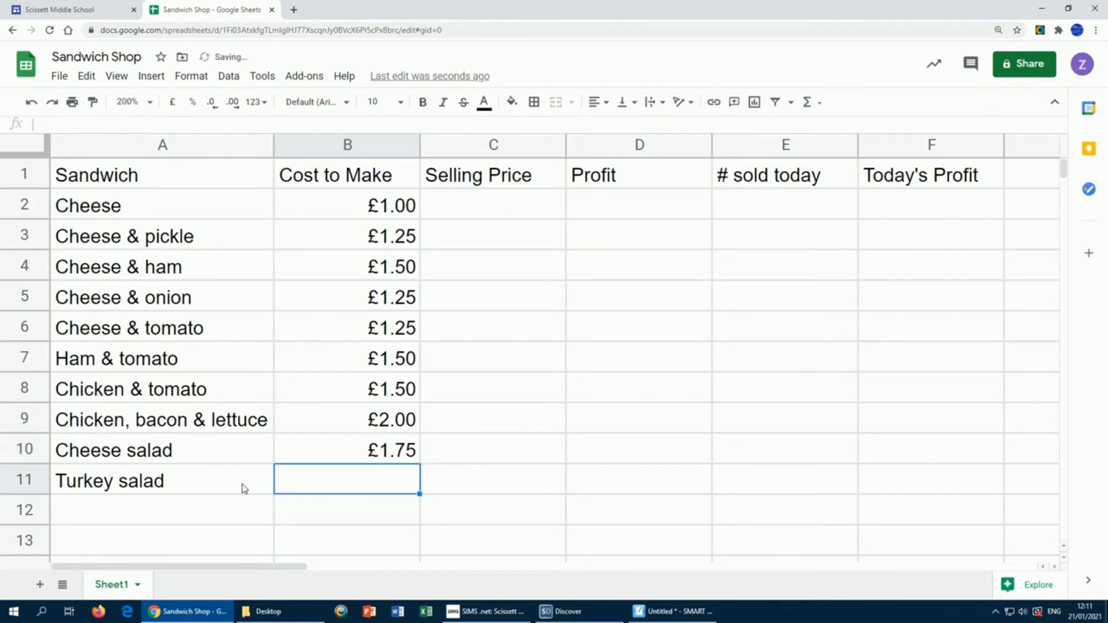
type("2.00")
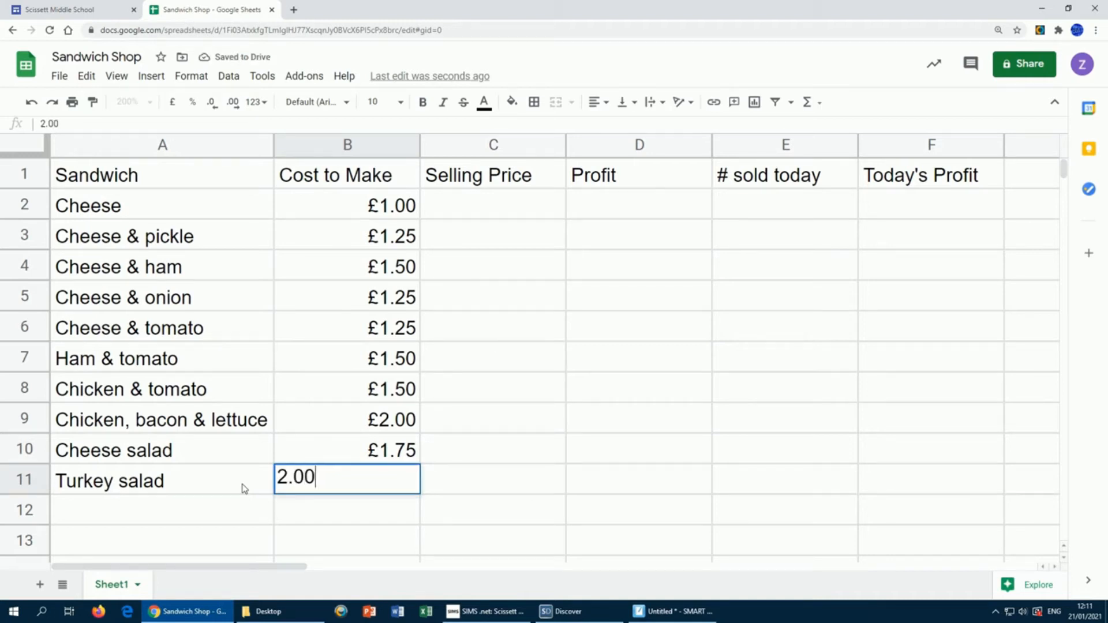
key("Return")
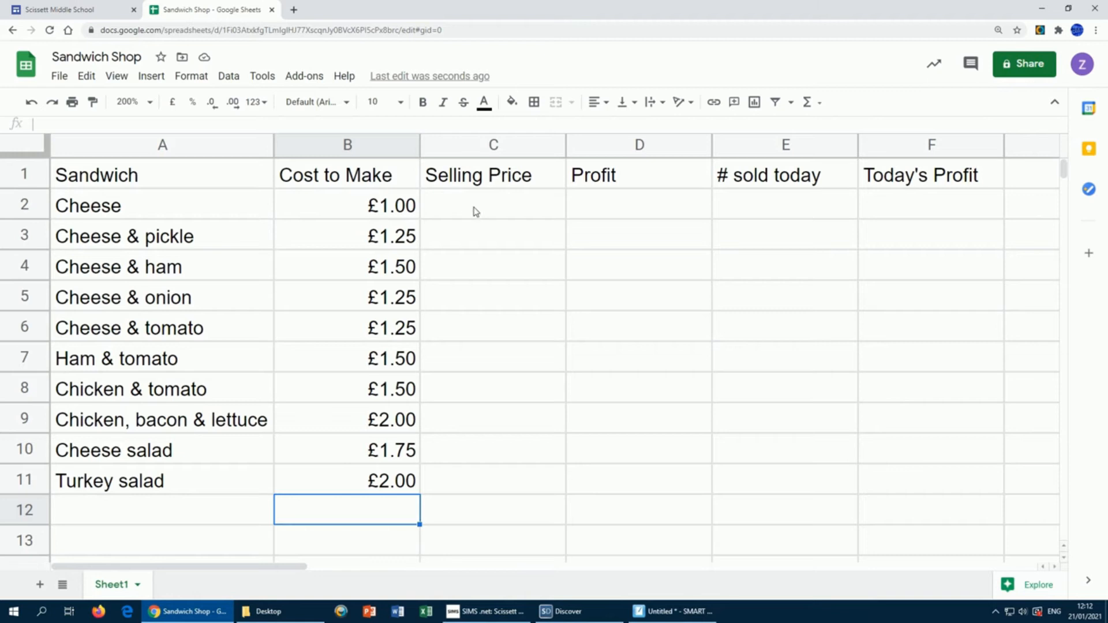
Step: Enter a 2.00 selling price for Cheese and format C2:C11 as British Pound Sterling
left_click(501, 209)
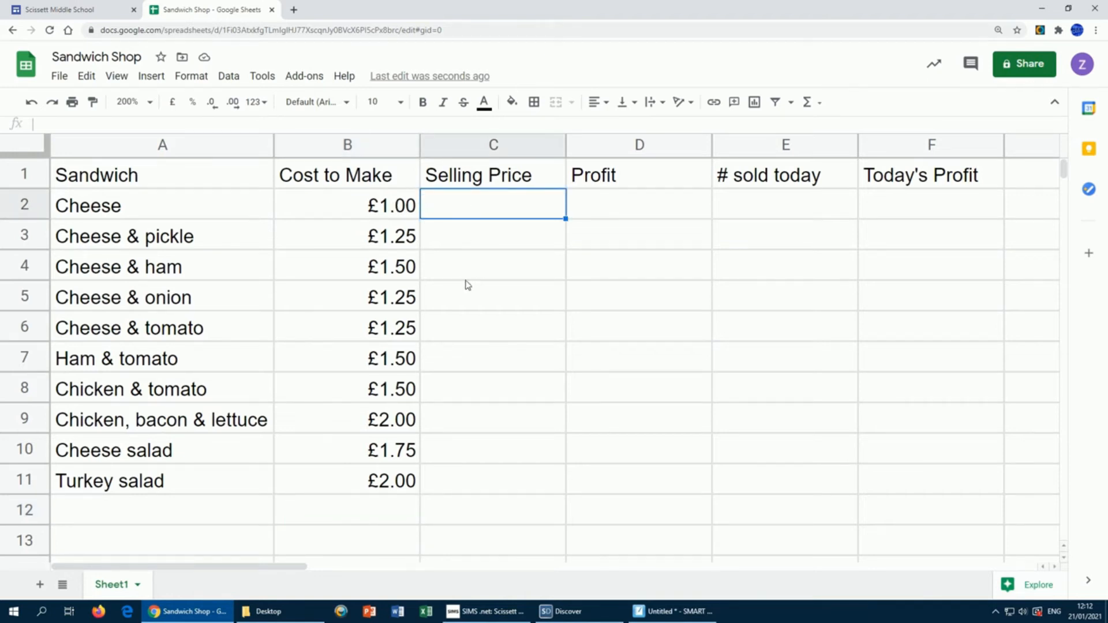
type("2.00")
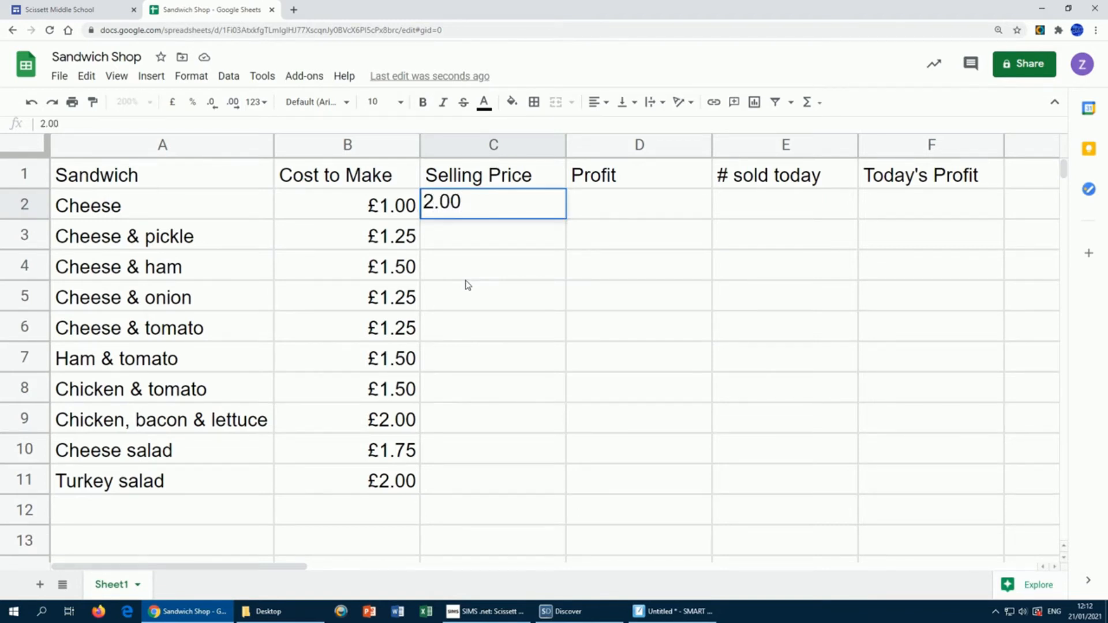
key("Return")
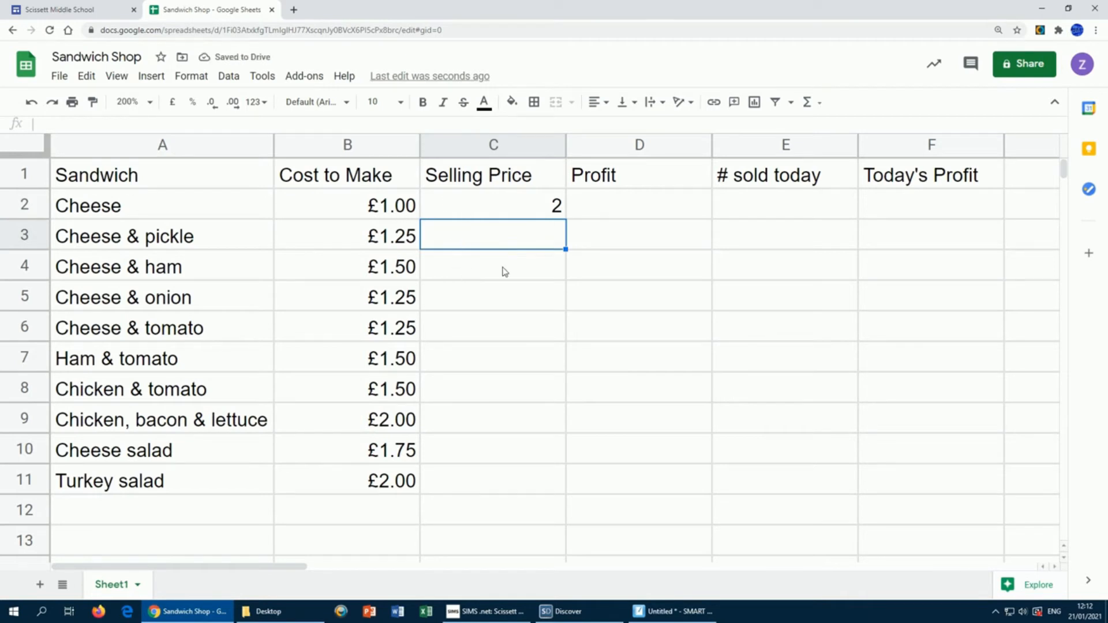
left_click(489, 206)
left_click_drag(489, 206, 492, 484)
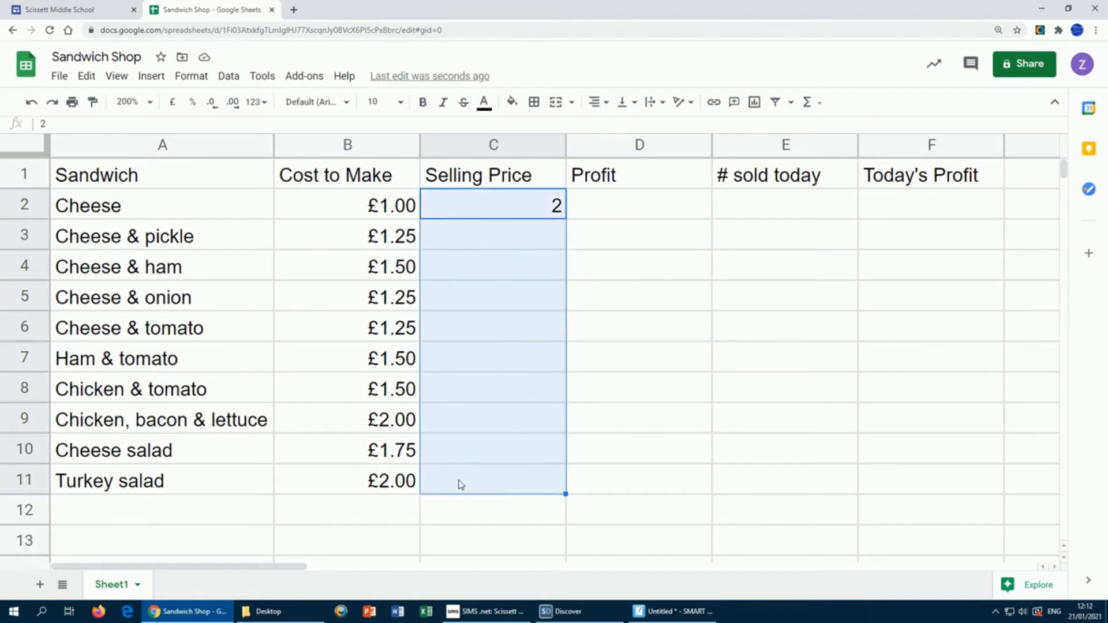
left_click(192, 79)
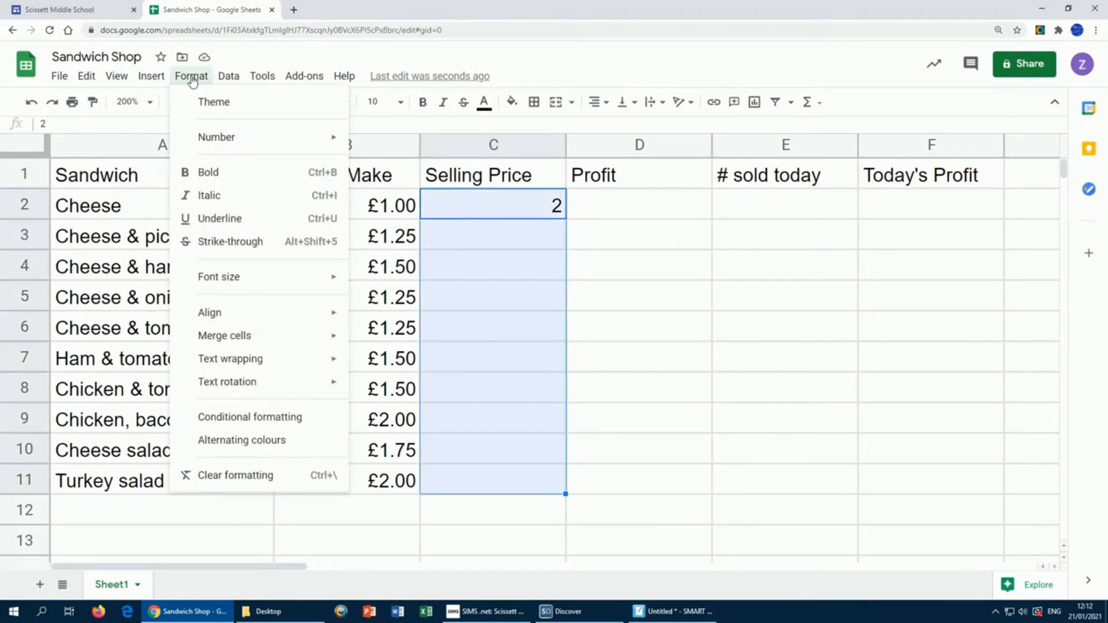
mouse_move(201, 142)
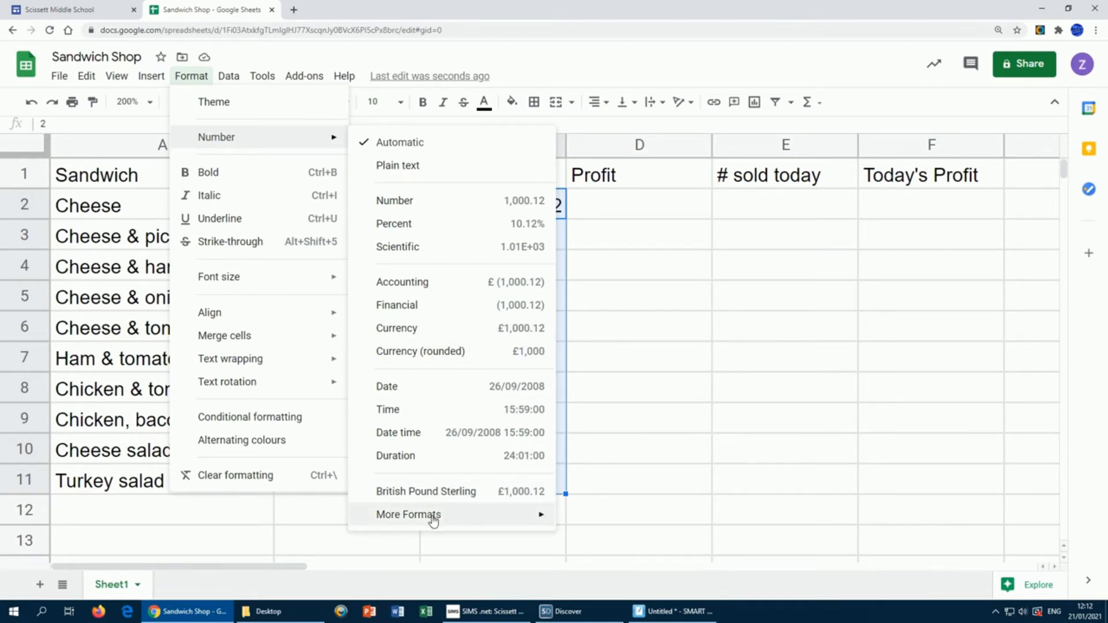
mouse_move(528, 513)
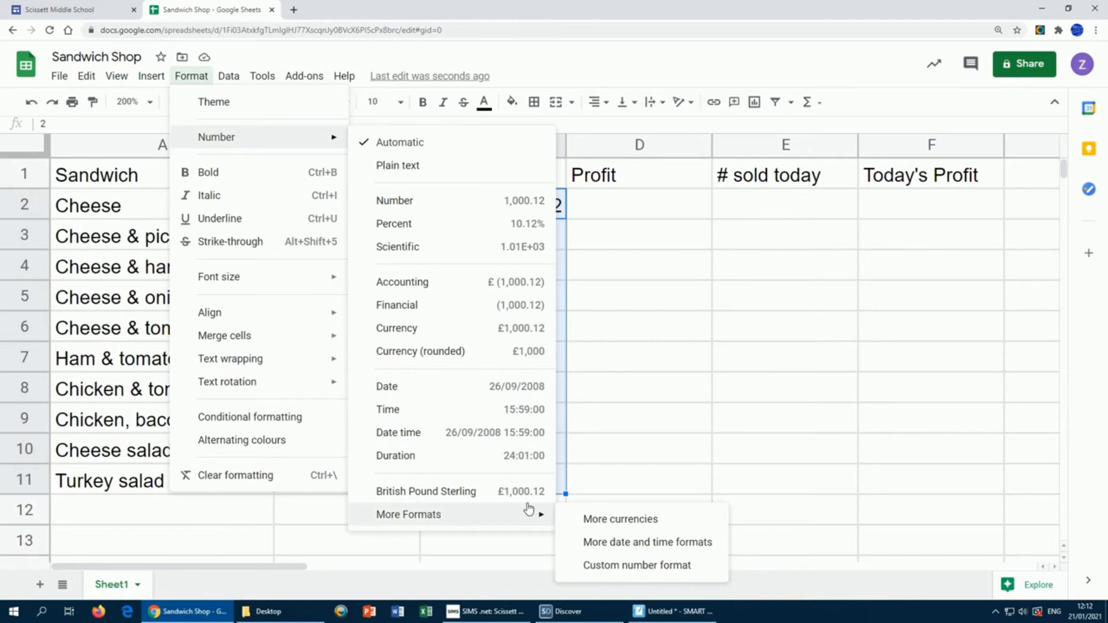
left_click(426, 493)
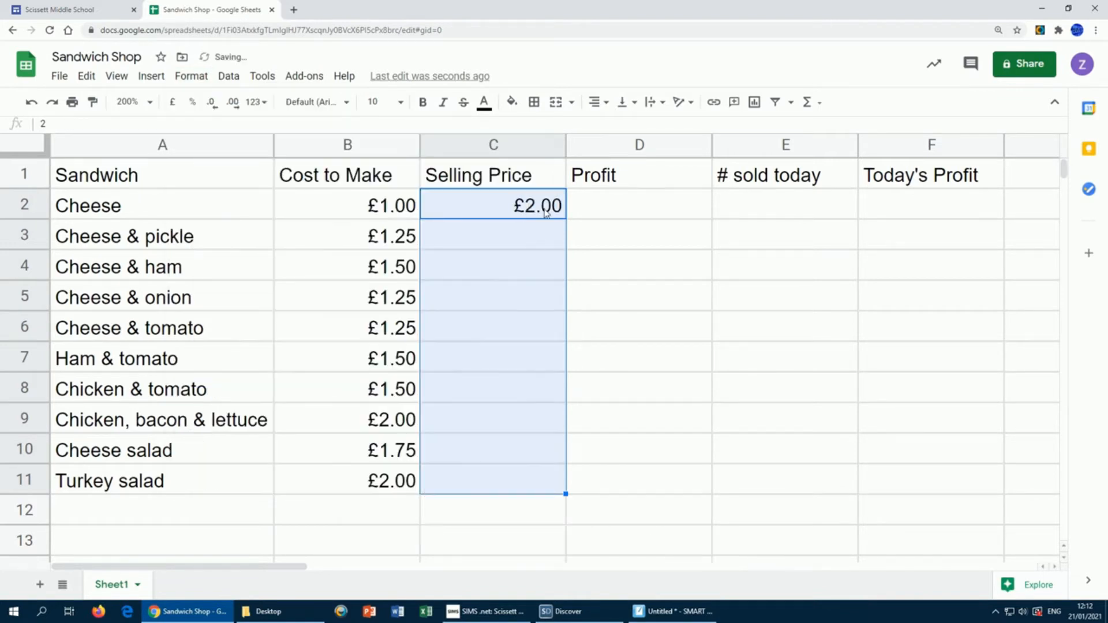
Step: Enter selling prices 2.25, 2, 2 and 2 for Cheese & pickle through Cheese & tomato
left_click(549, 242)
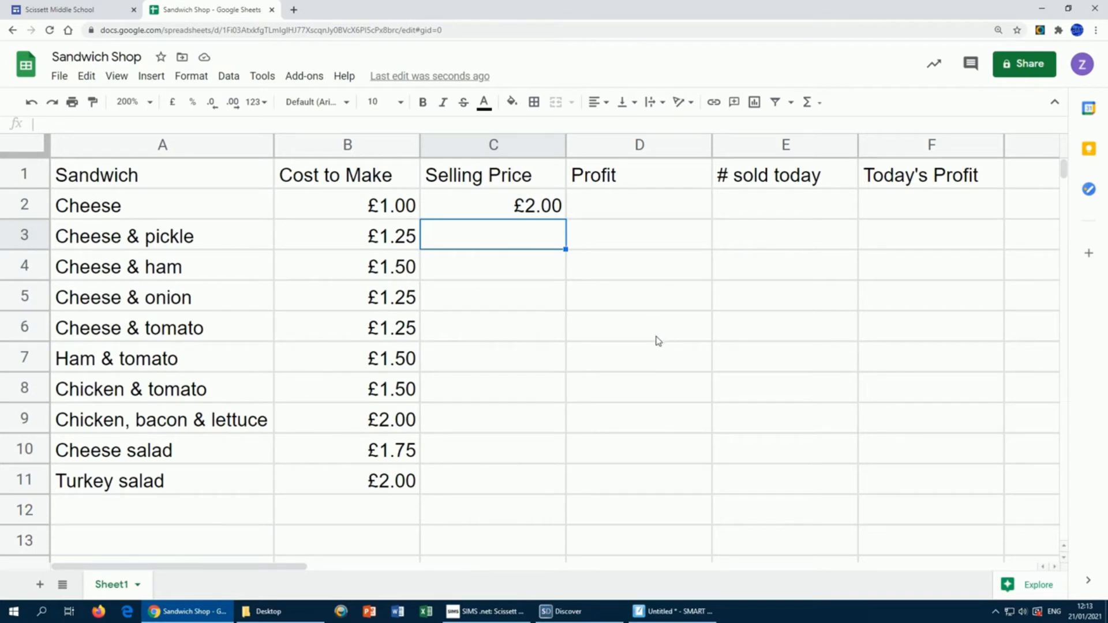
type("2.25")
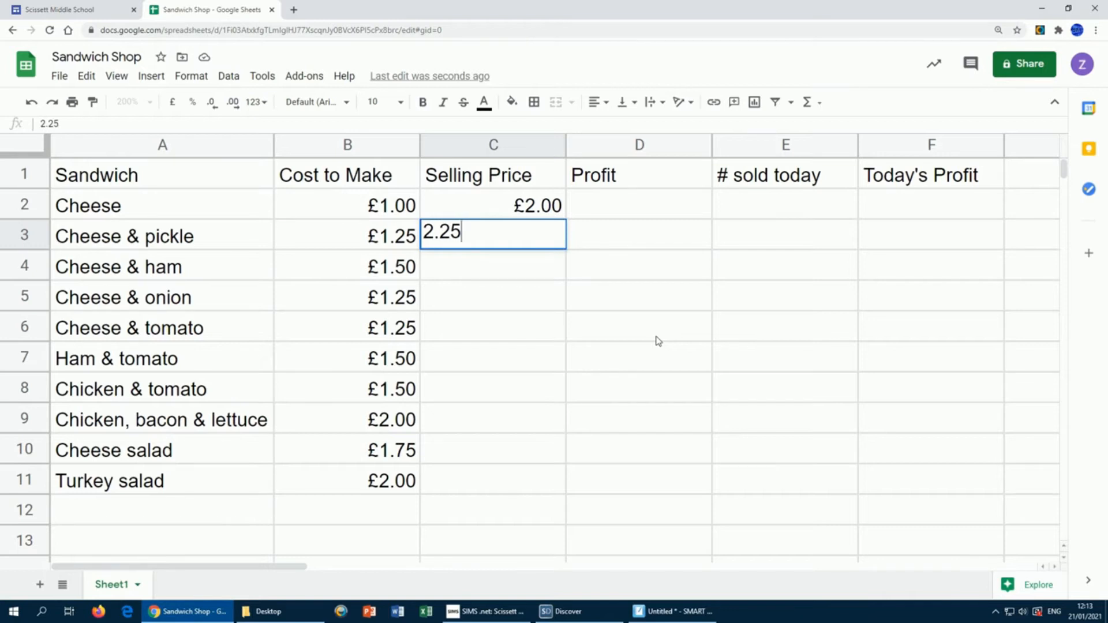
key("Return")
type("2")
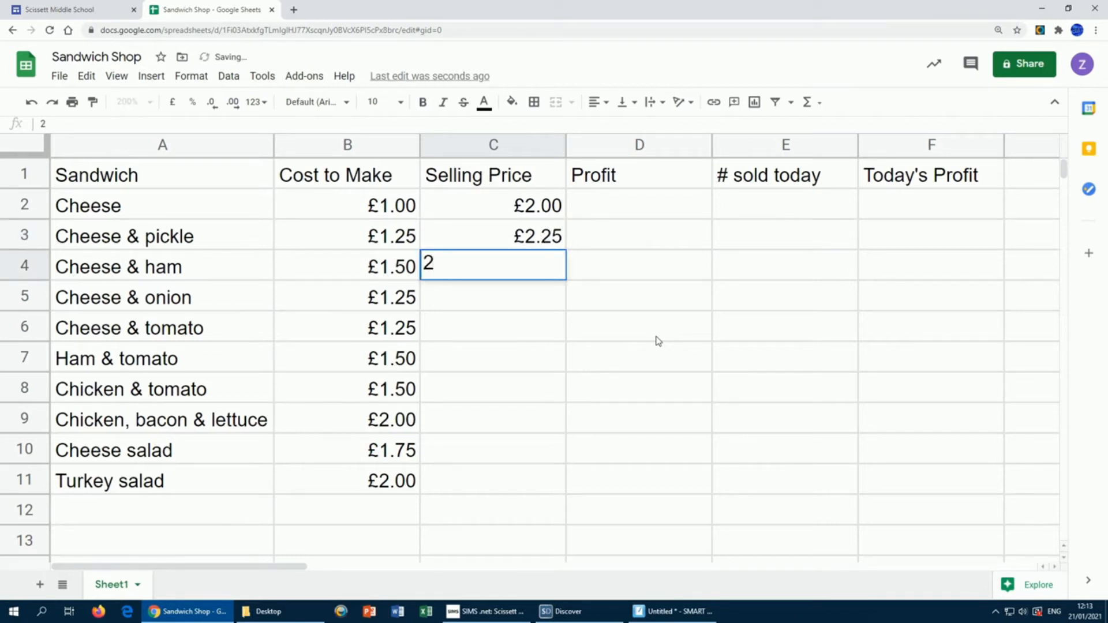
key("Return")
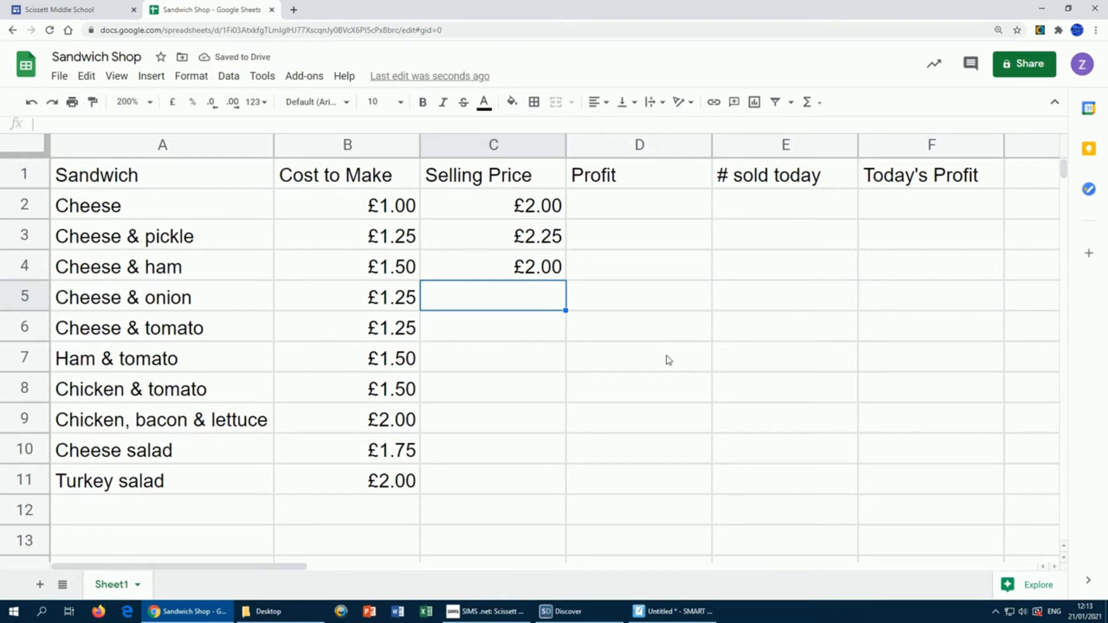
type("2")
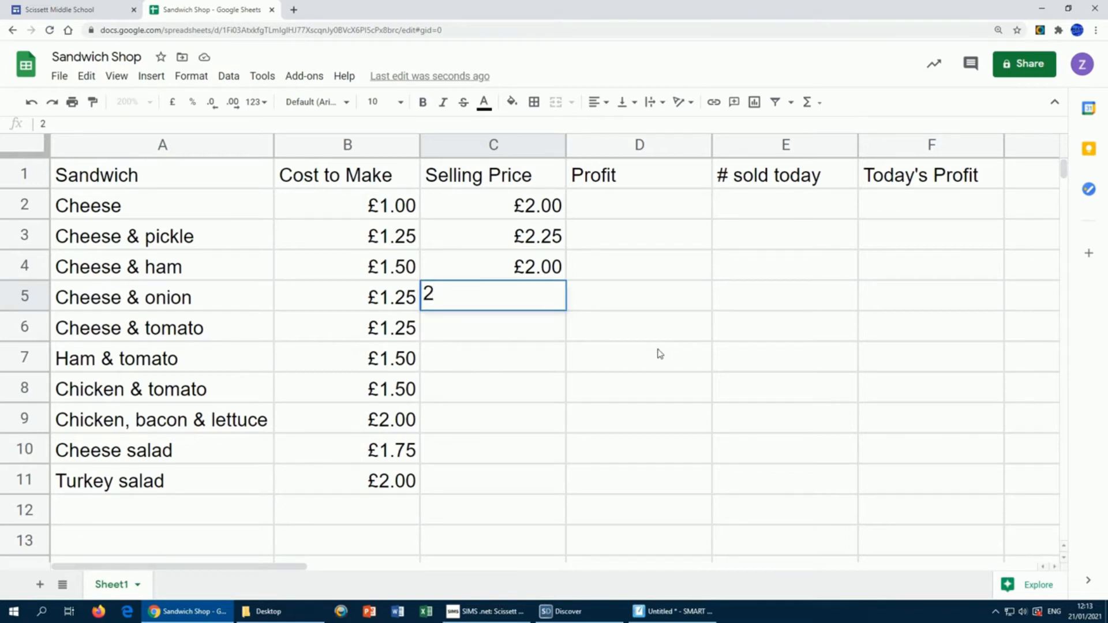
key("Return")
type("2")
key("Return")
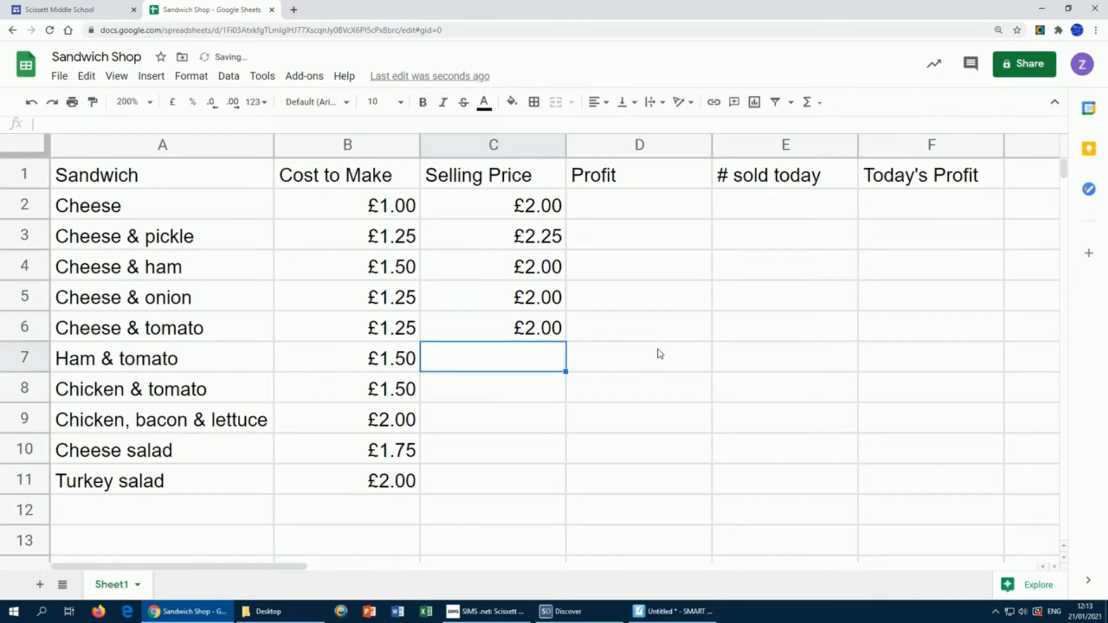
Step: Enter selling prices 2.50, 2.50, 3.00, 2.50 and 2.50 for Ham & tomato through Turkey salad
type("2.50")
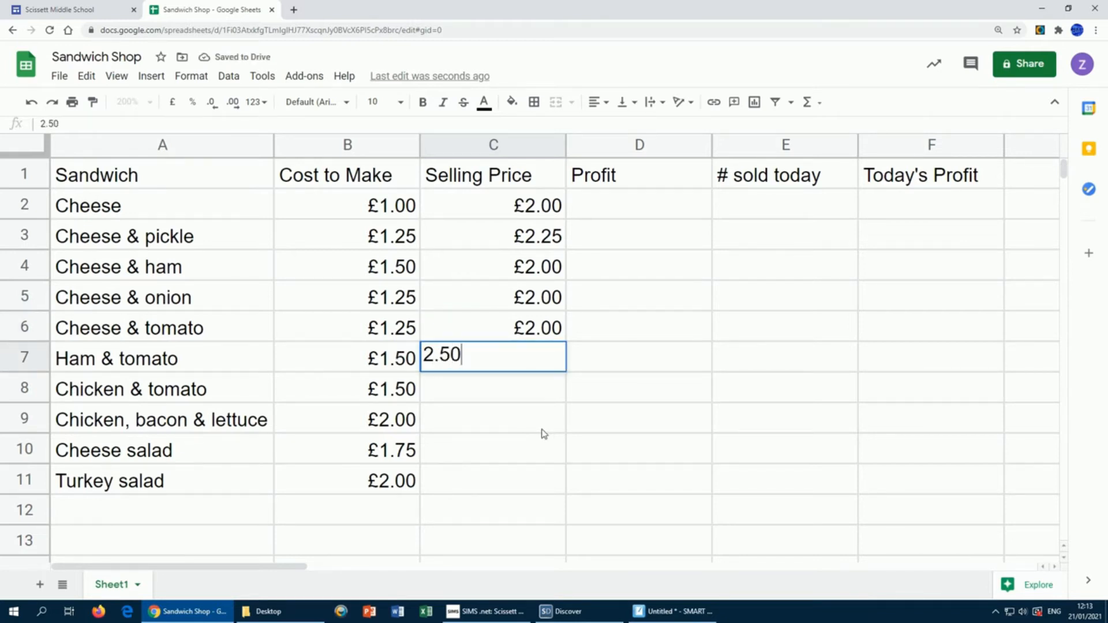
key("Return")
type("2.50")
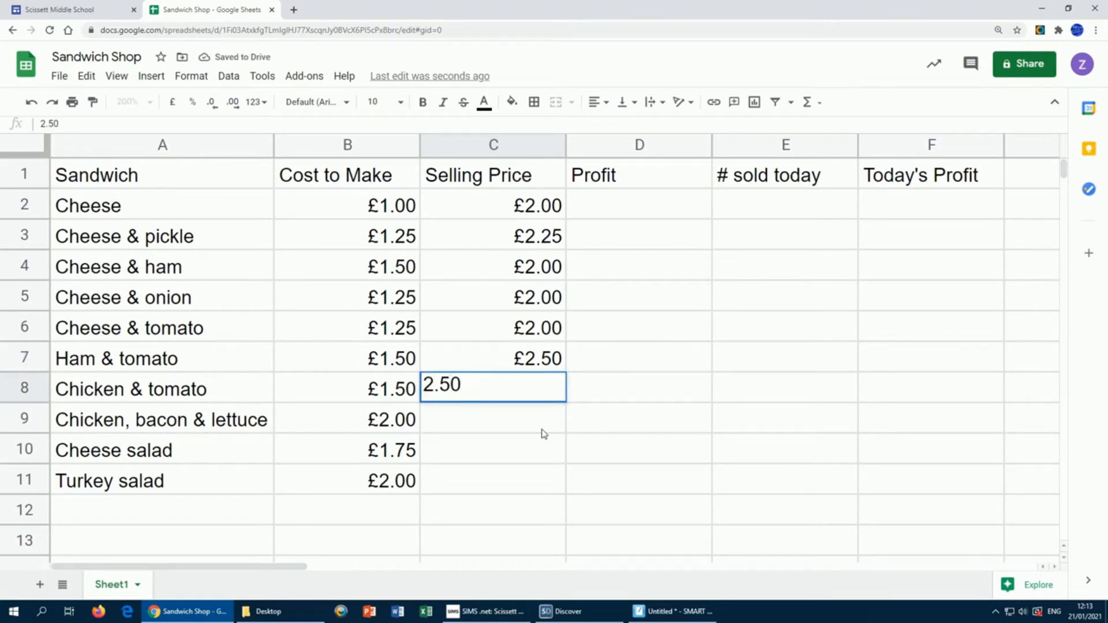
key("Return")
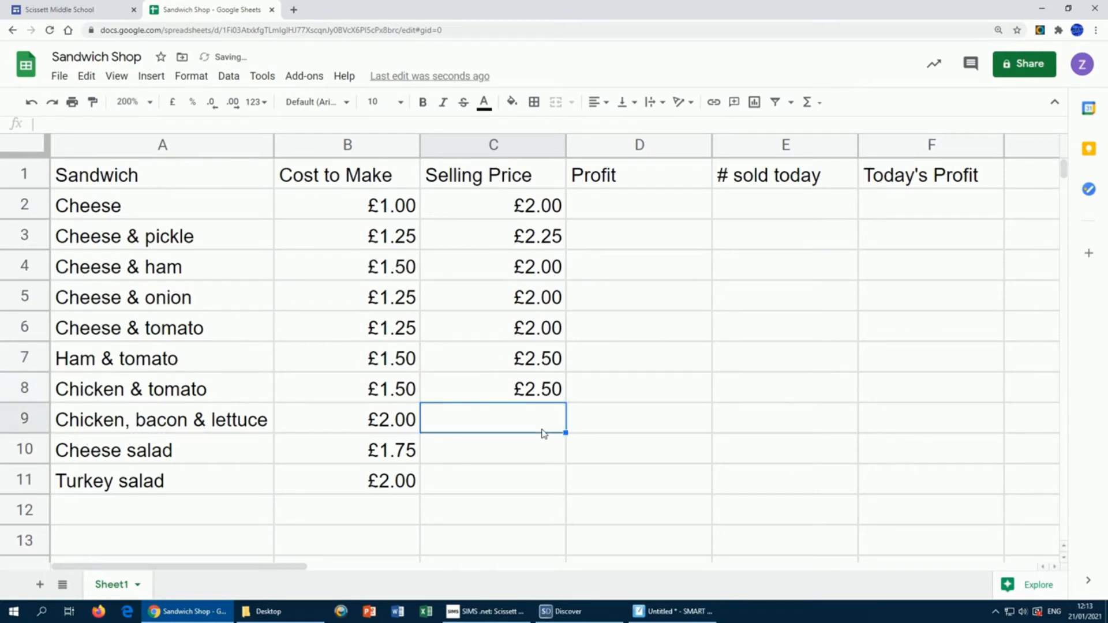
type("3.00")
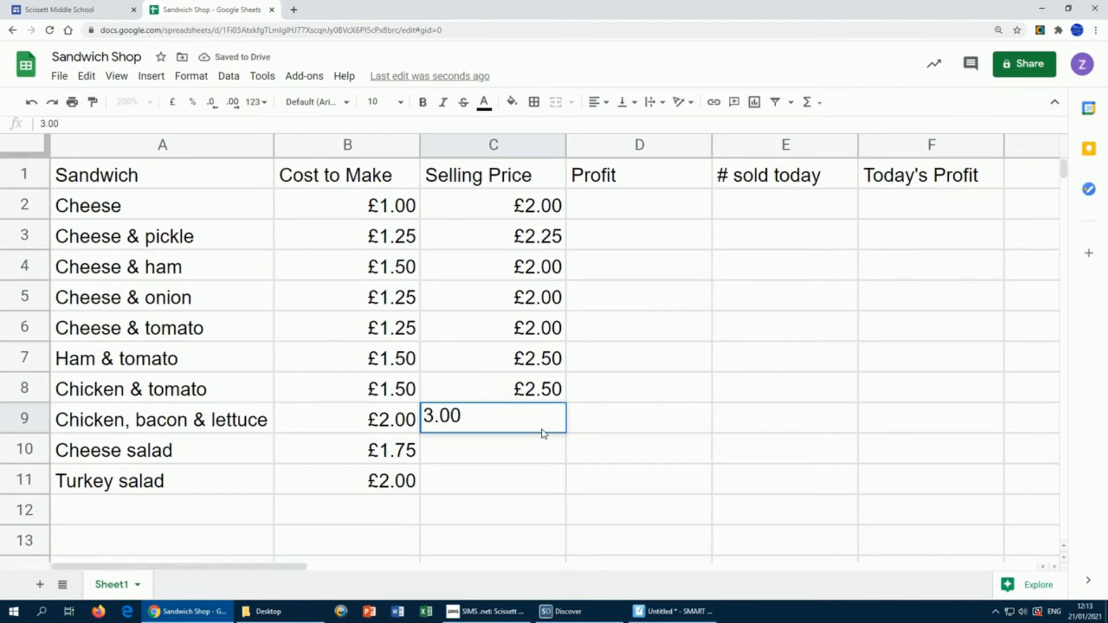
key("Return")
type("2.50")
key("Return")
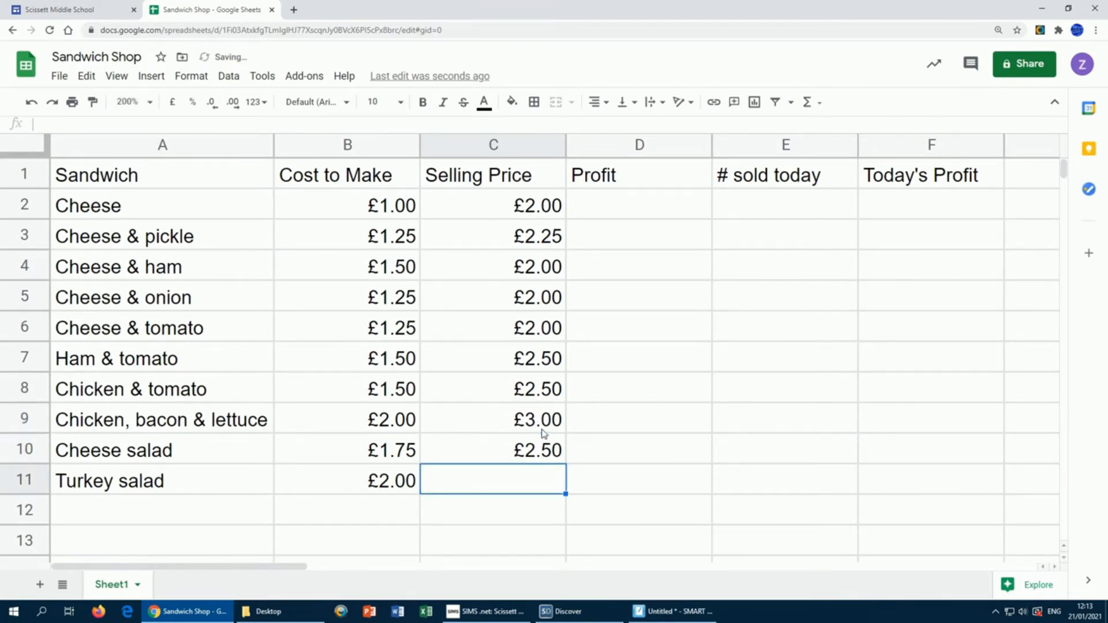
type("2.50")
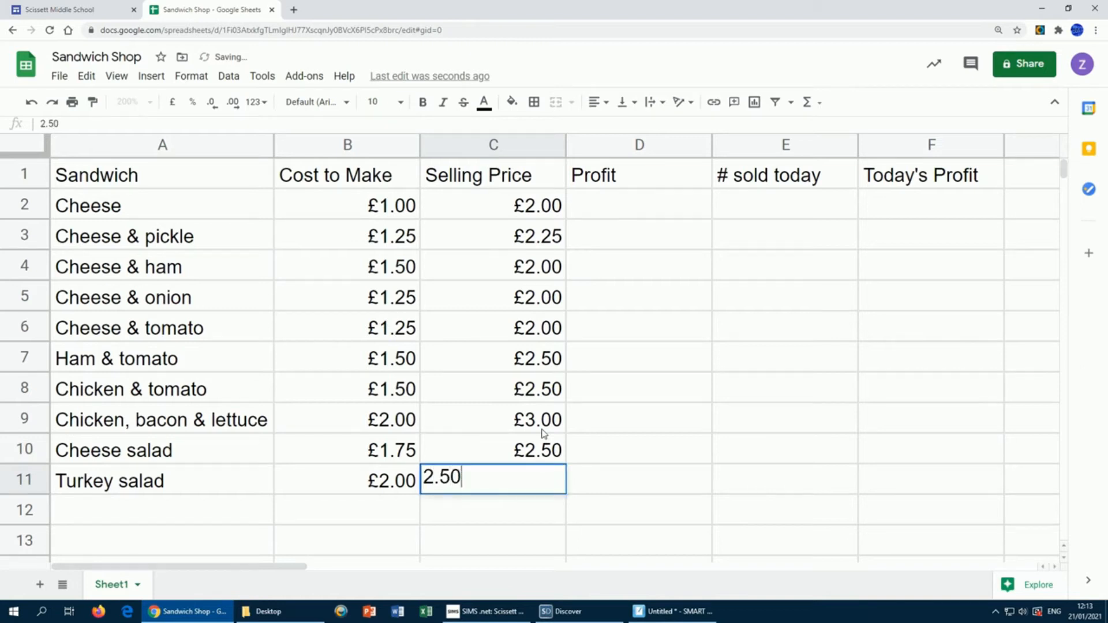
key("Return")
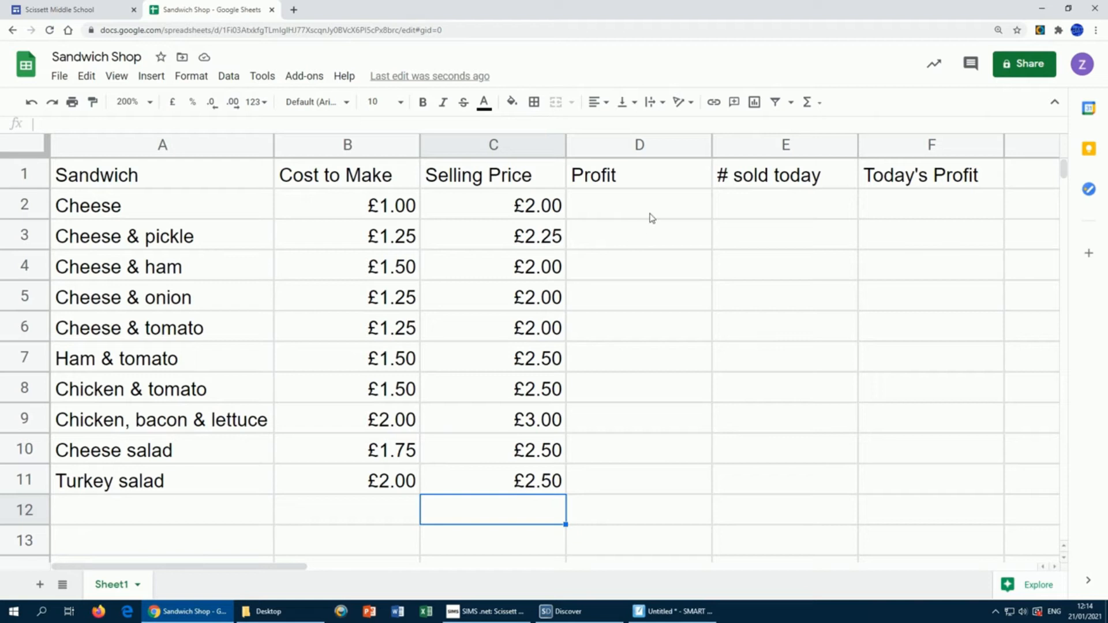
Step: Enter the formula =C2-B2 in D2 to get the Cheese profit
left_click(625, 209)
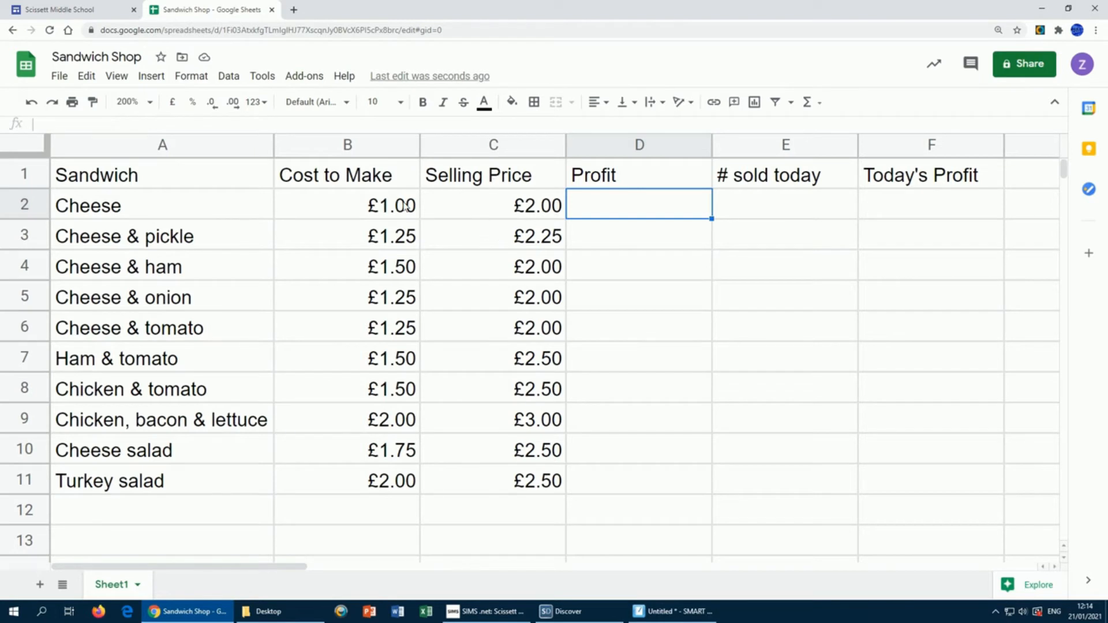
type("=")
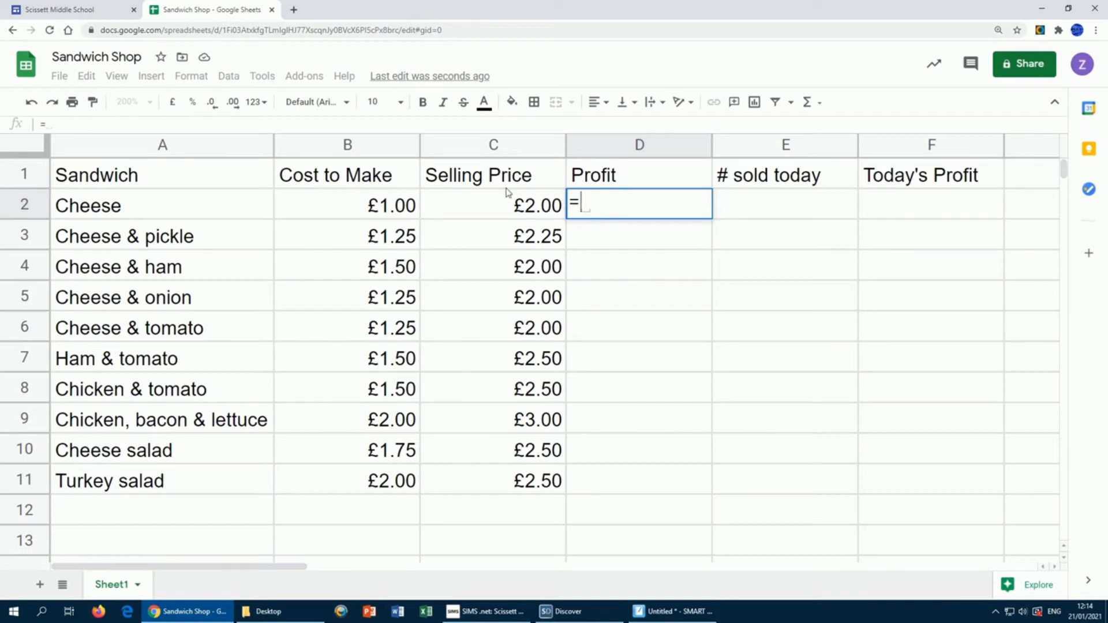
left_click(509, 208)
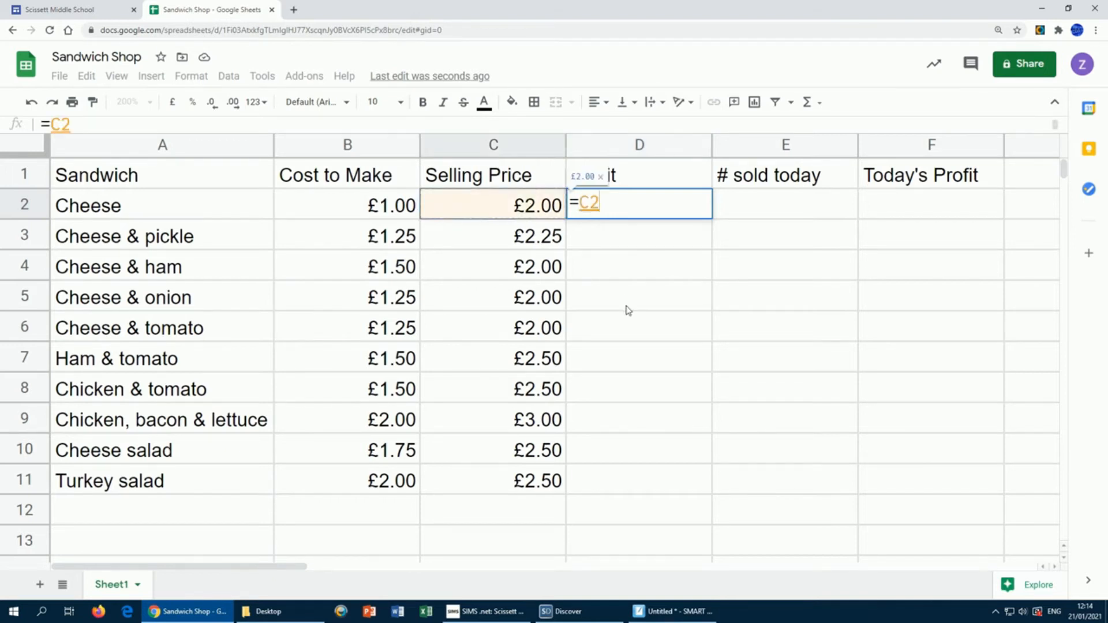
type("-")
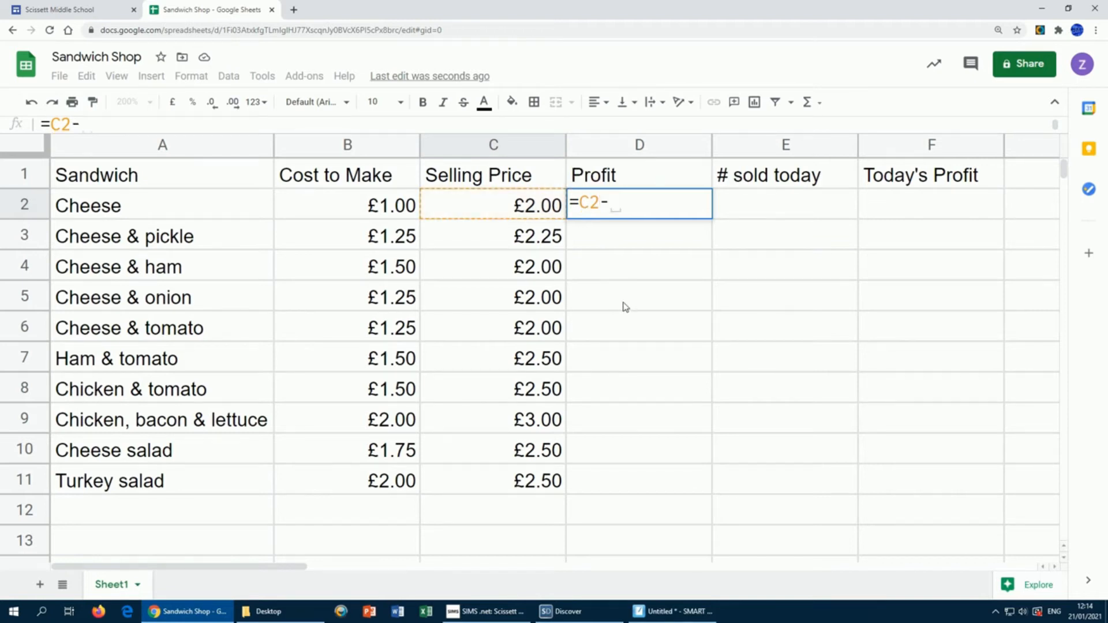
left_click(358, 207)
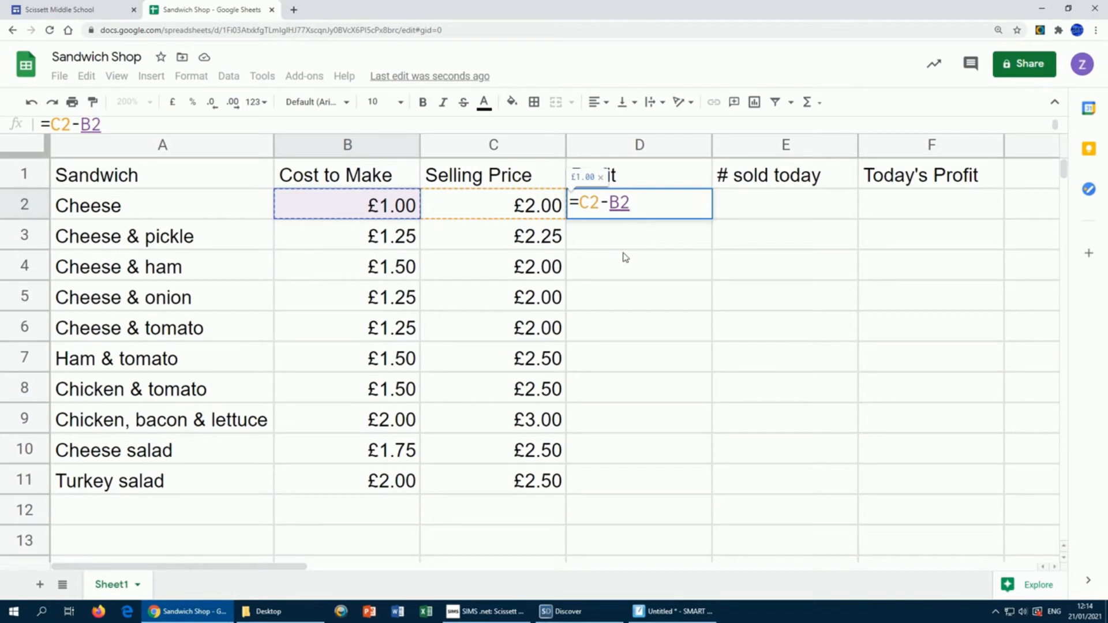
key("Return")
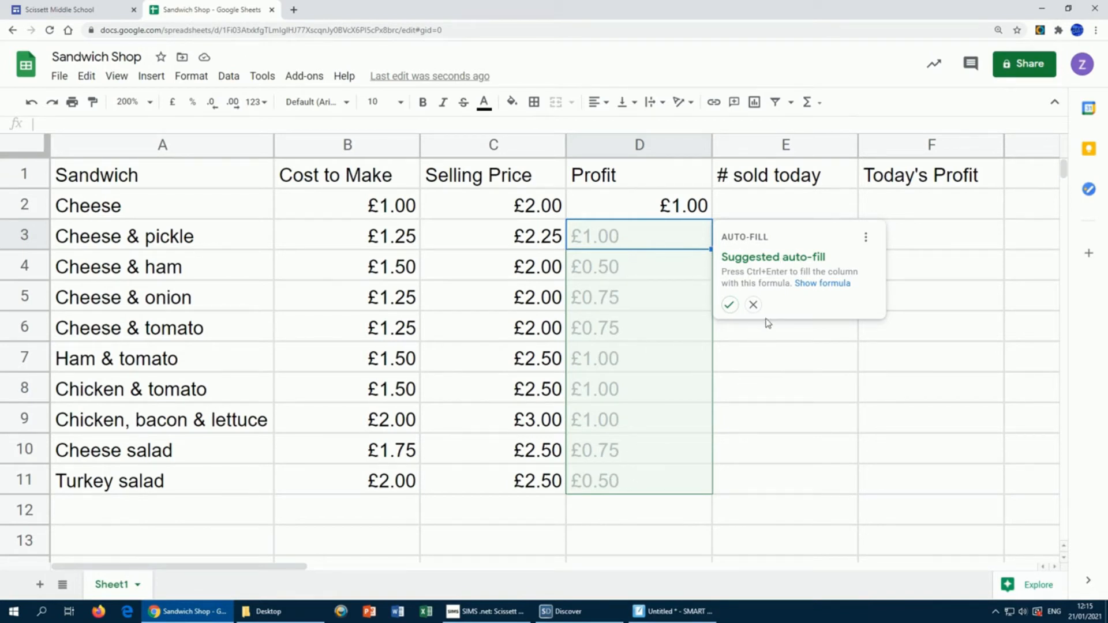
Step: Dismiss the auto-fill suggestion and fill the D2 profit formula down to D11
left_click(753, 305)
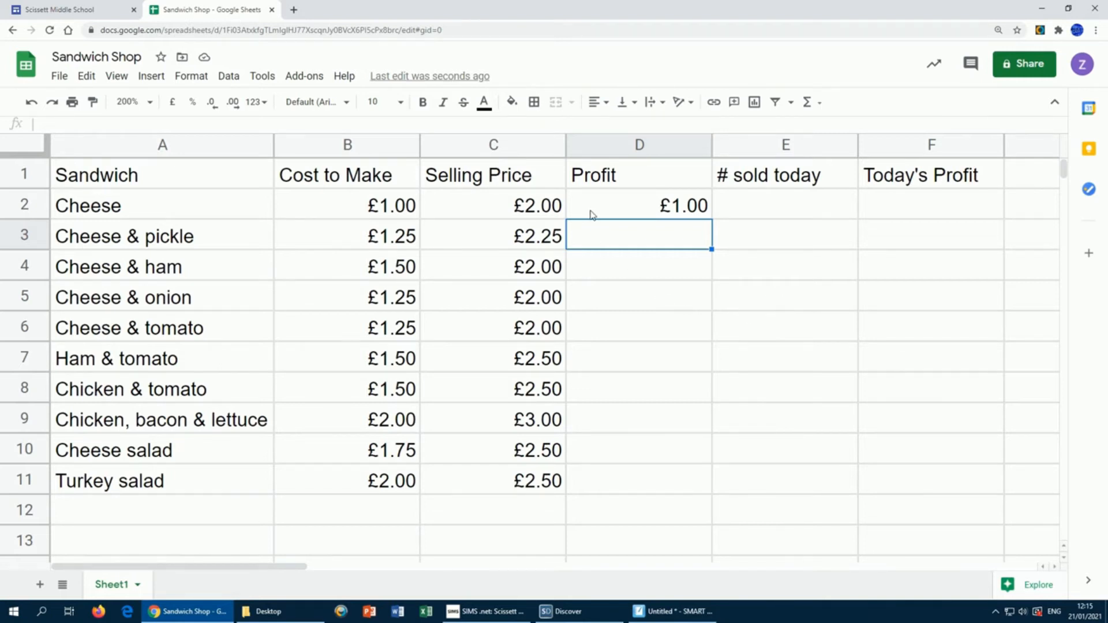
left_click(629, 206)
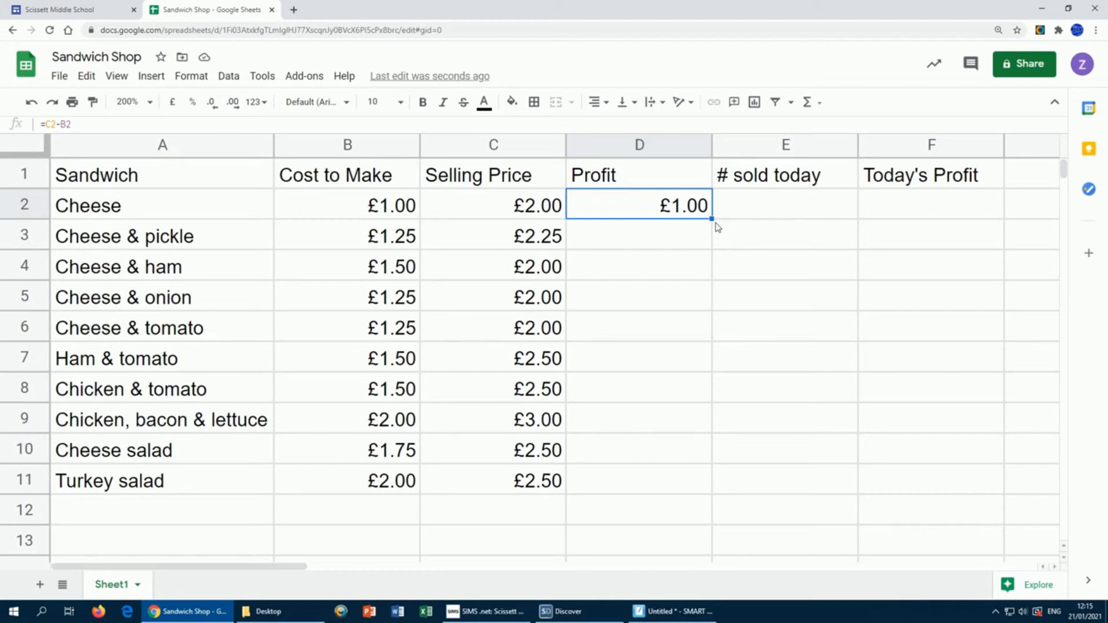
left_click_drag(713, 218, 671, 482)
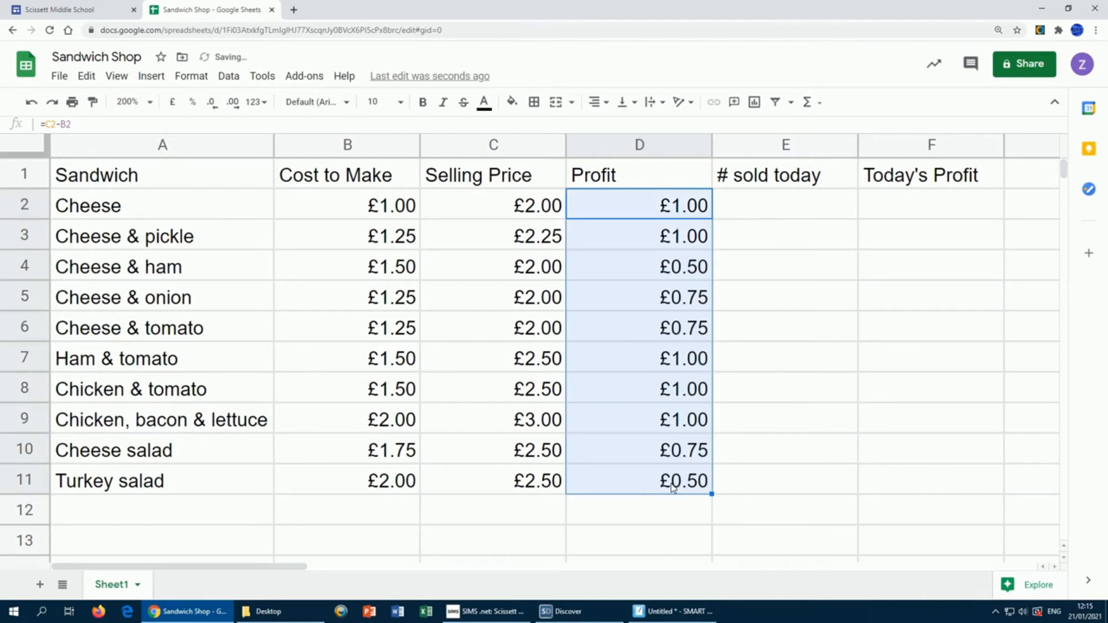
left_click(662, 209)
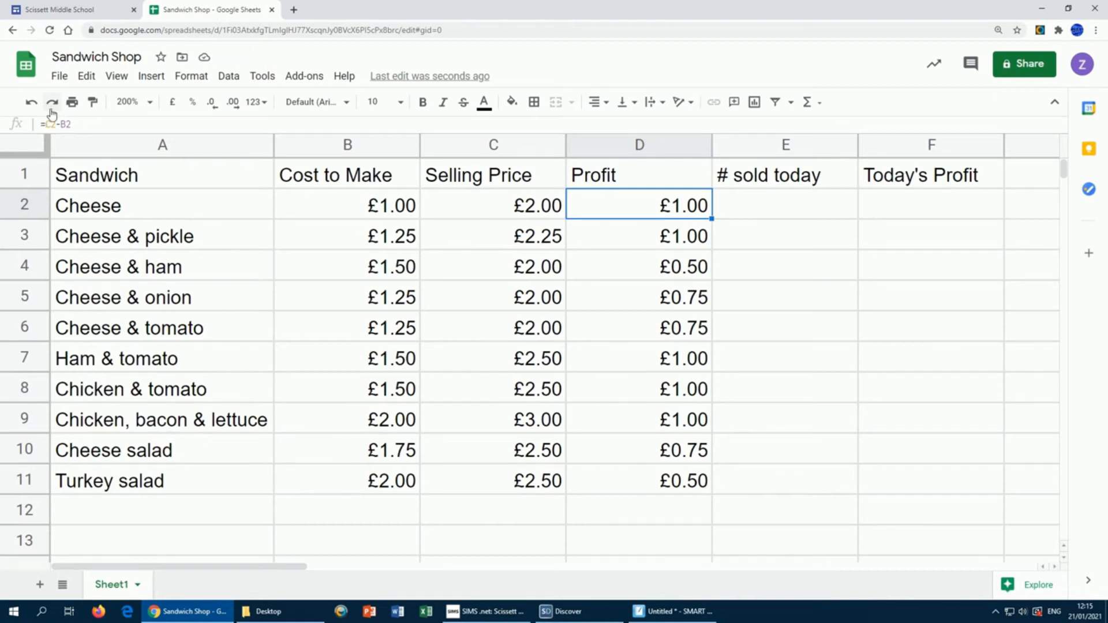
left_click(646, 240)
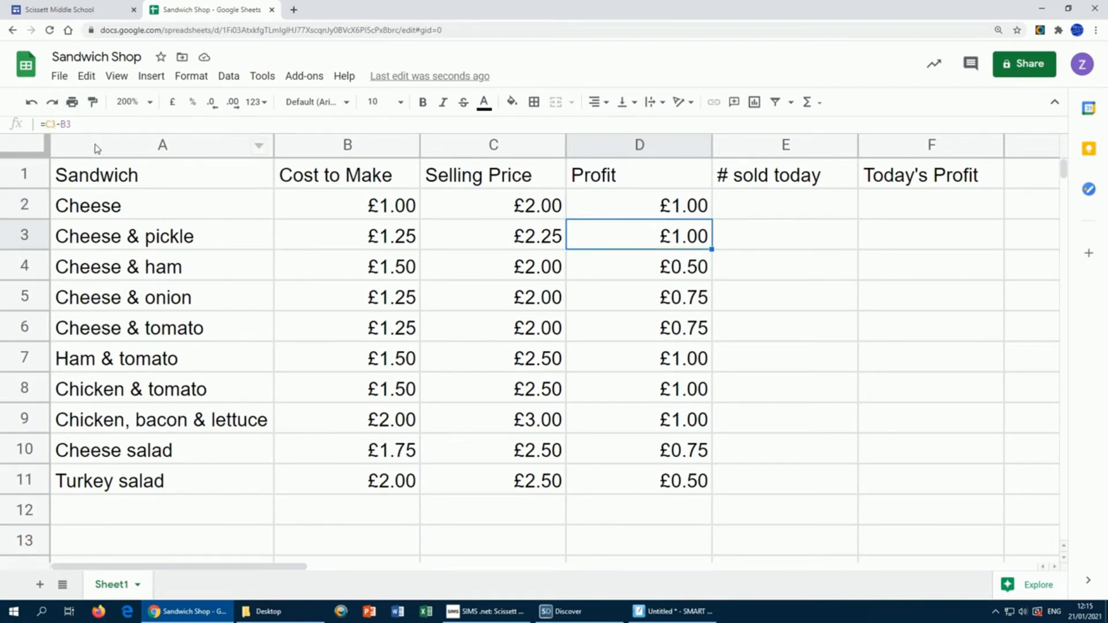
left_click(652, 213)
left_click(656, 238)
left_click(648, 267)
left_click(639, 300)
left_click(637, 325)
left_click(633, 356)
left_click(633, 403)
left_click(638, 428)
left_click(636, 457)
left_click(635, 487)
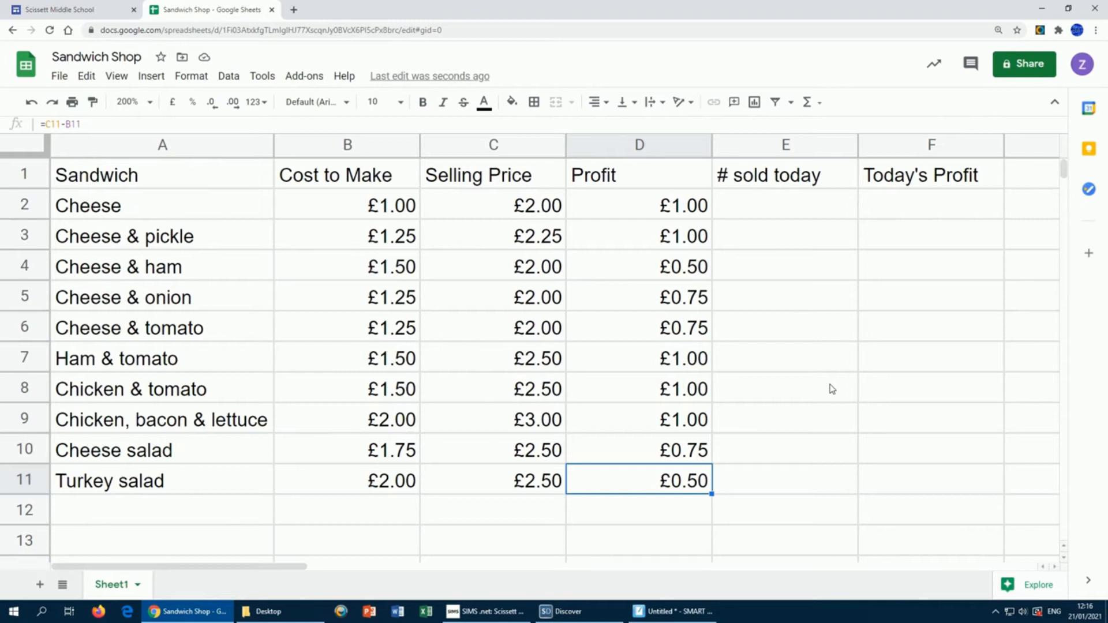
left_click(635, 207)
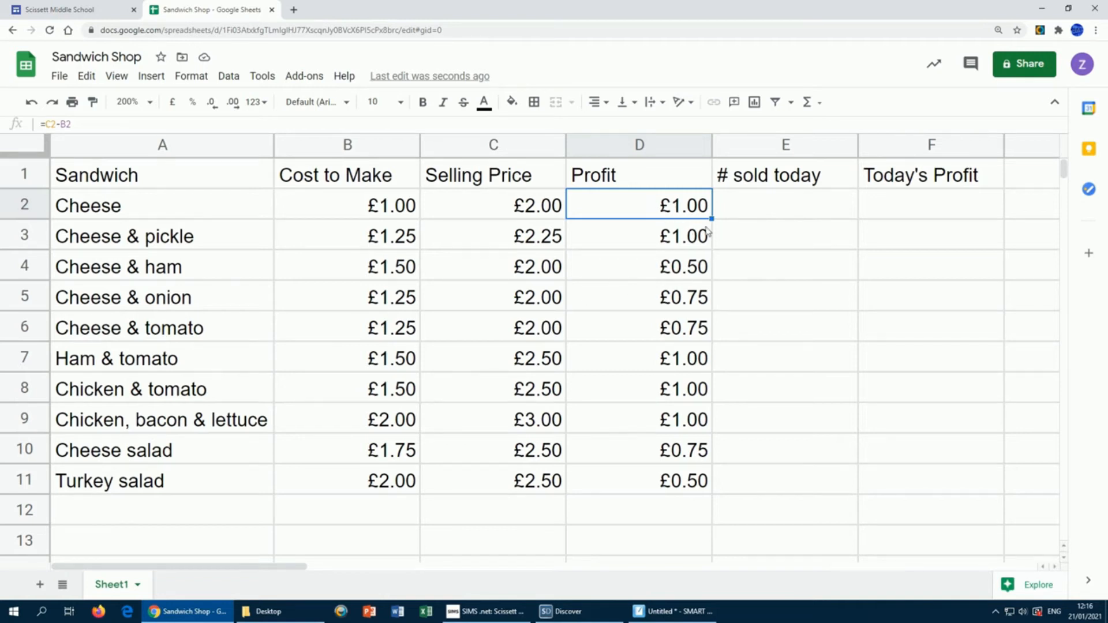
left_click_drag(711, 219, 648, 487)
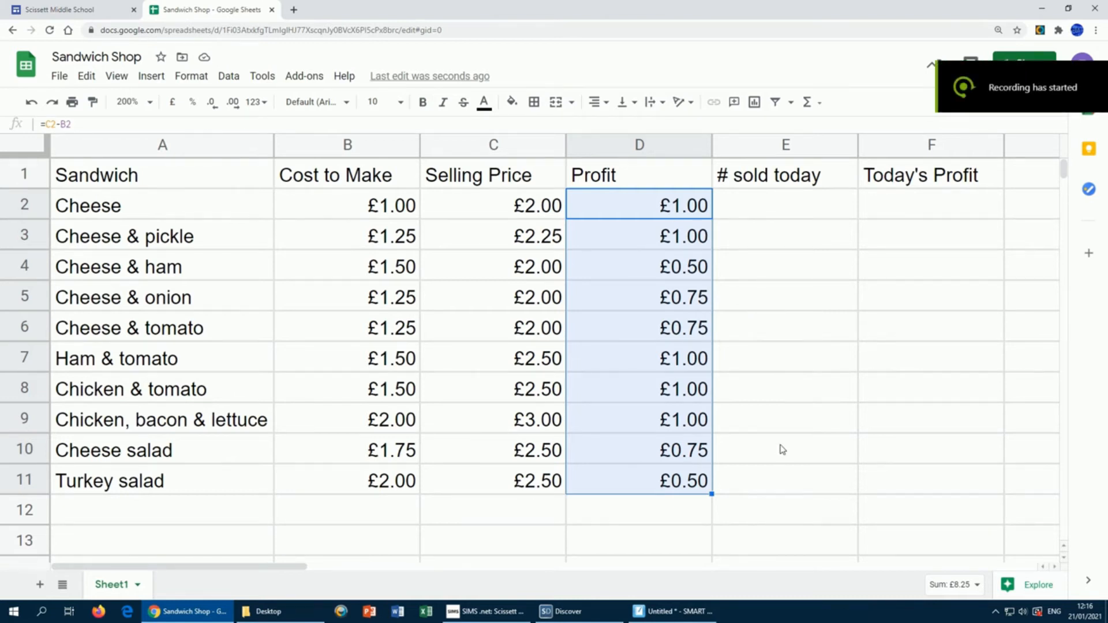
Step: Enter sales counts 60, 15, 45, 25 and 12 in E2:E6 for Cheese through Cheese & tomato
left_click(780, 203)
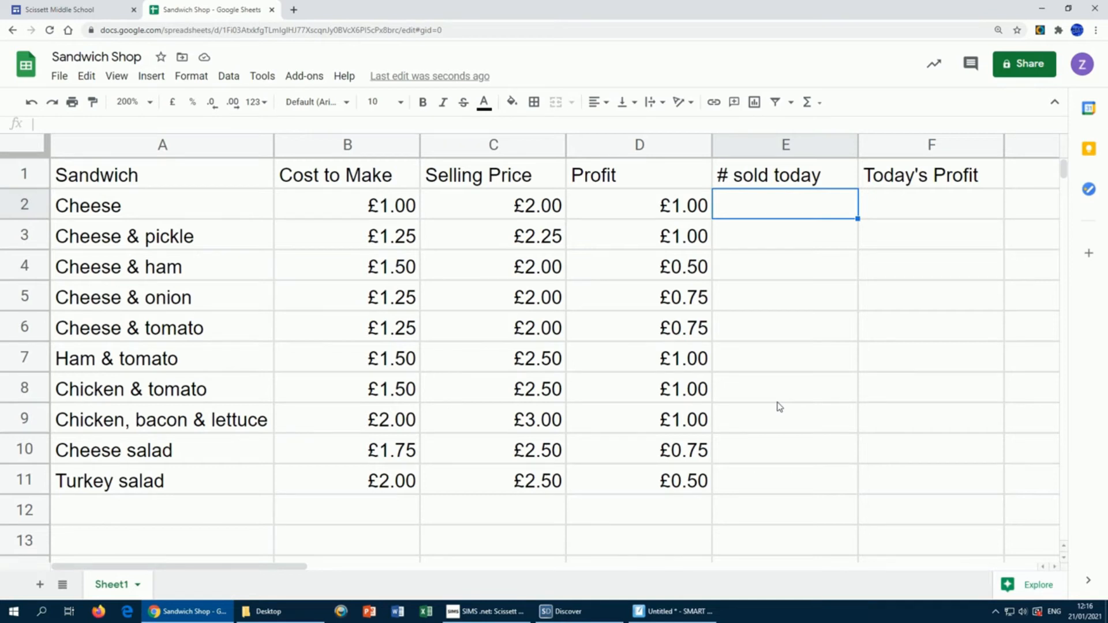
type("60")
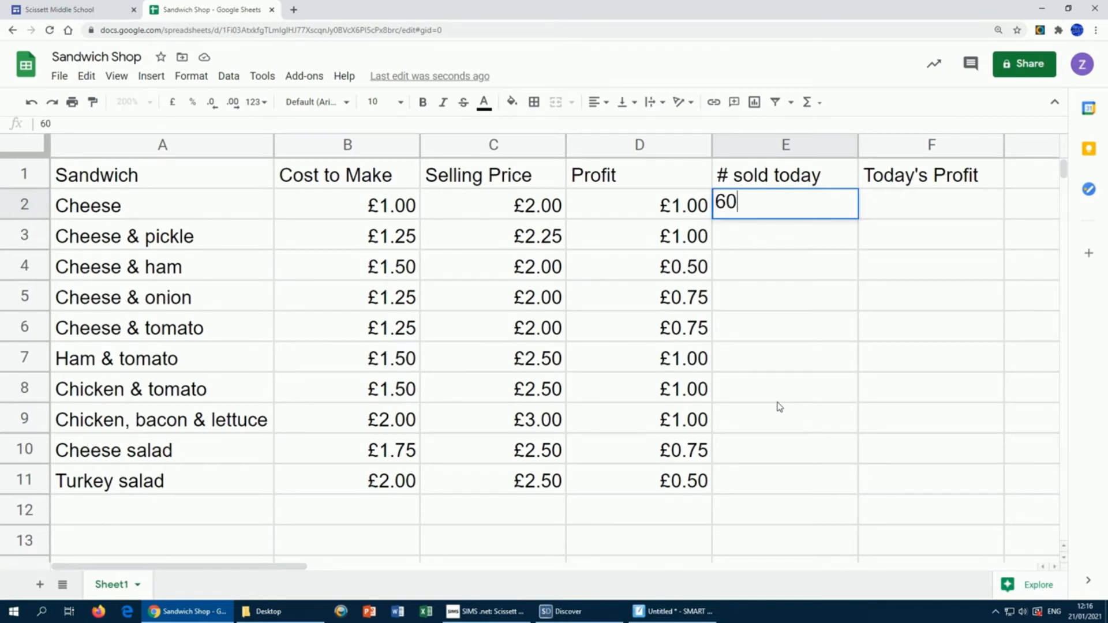
key("Return")
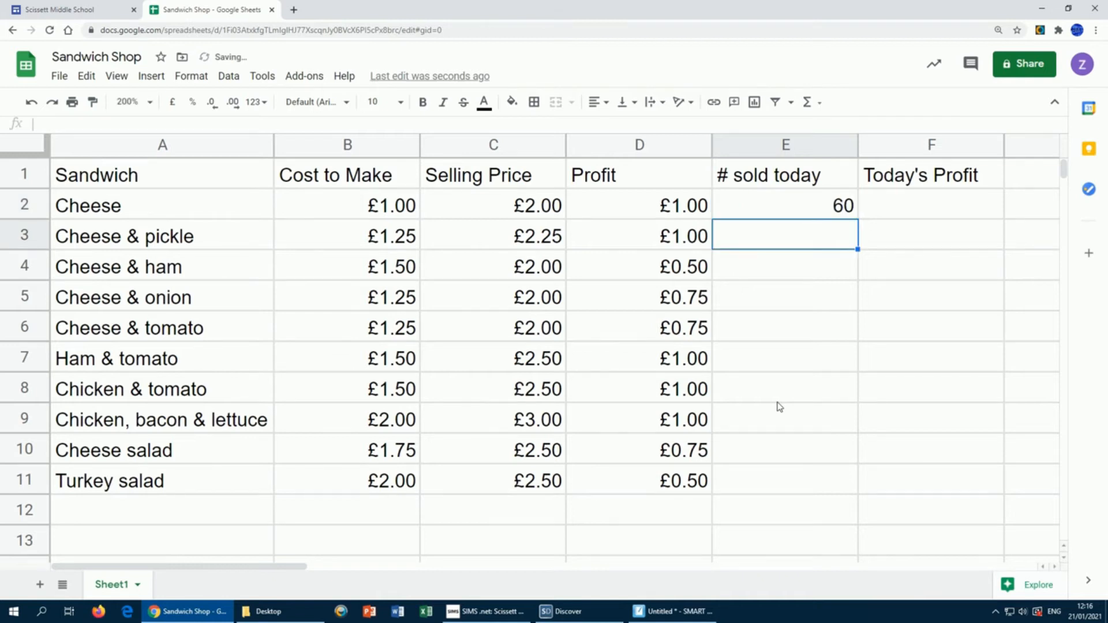
type("15")
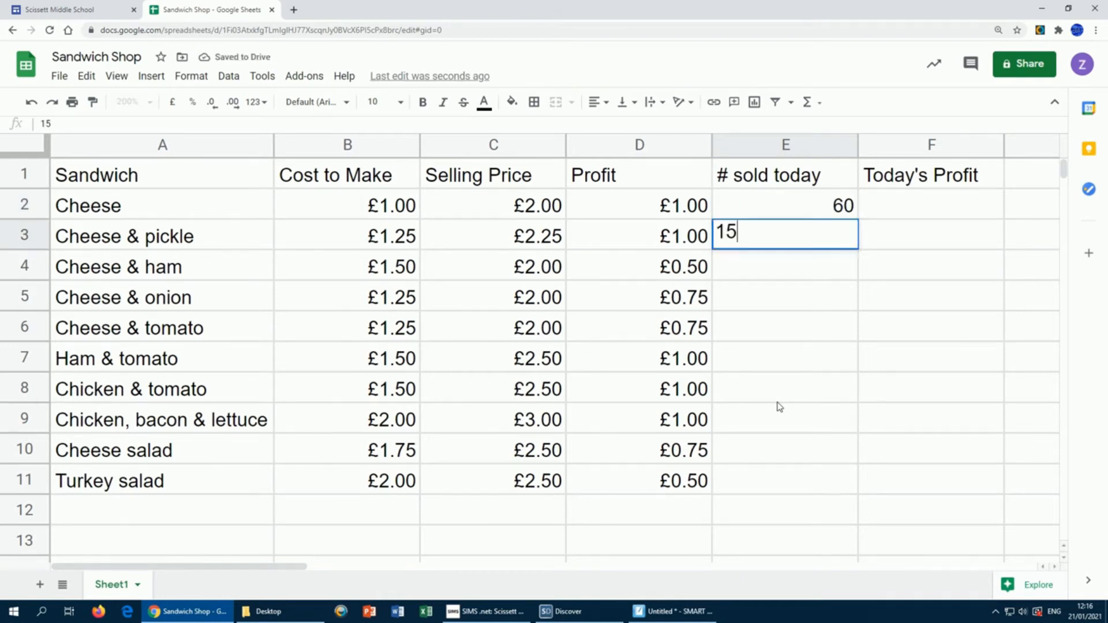
key("Return")
type("45")
key("Return")
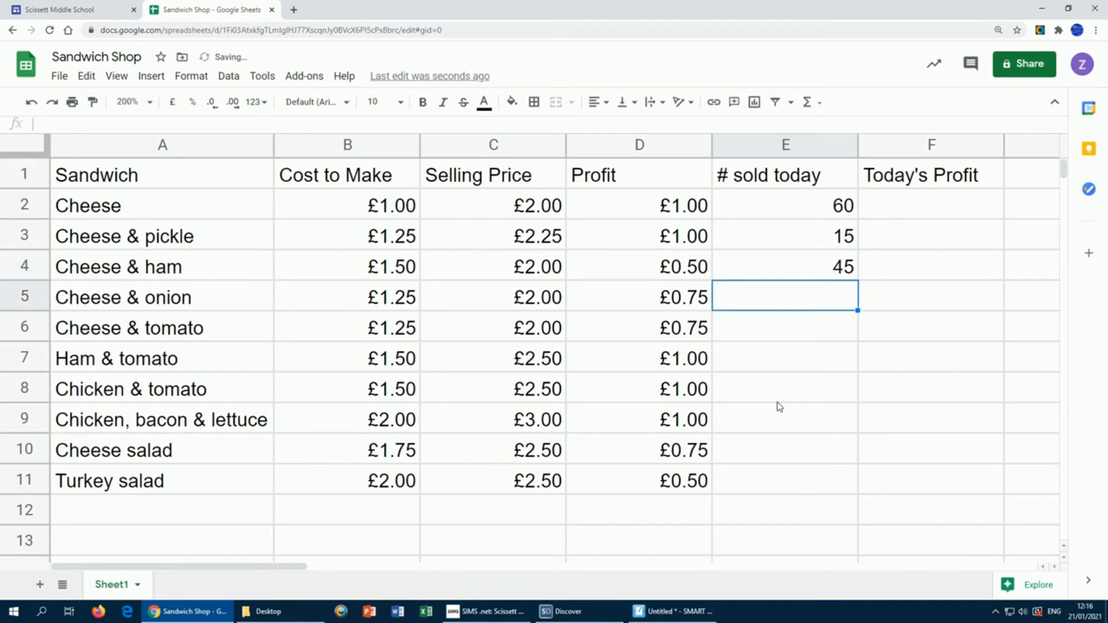
type("25")
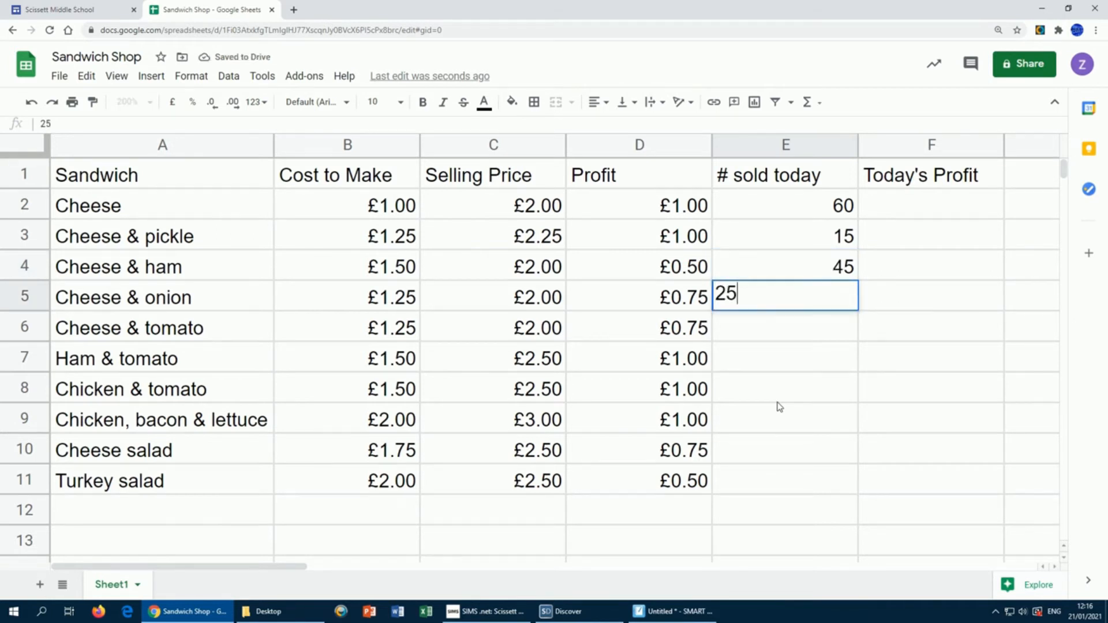
key("Return")
type("12")
key("Return")
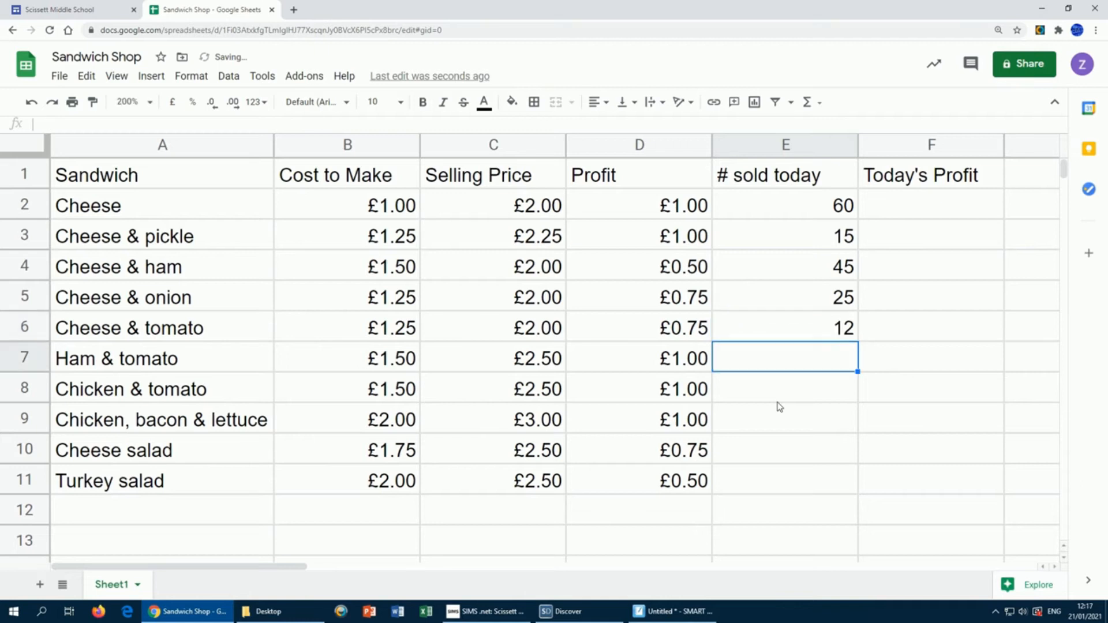
Step: Enter sales counts 5, 45, 55, 43 and 29 for Ham & tomato through Turkey salad
type("5")
key("Return")
type("45")
key("Return")
type("55")
key("Return")
type("43")
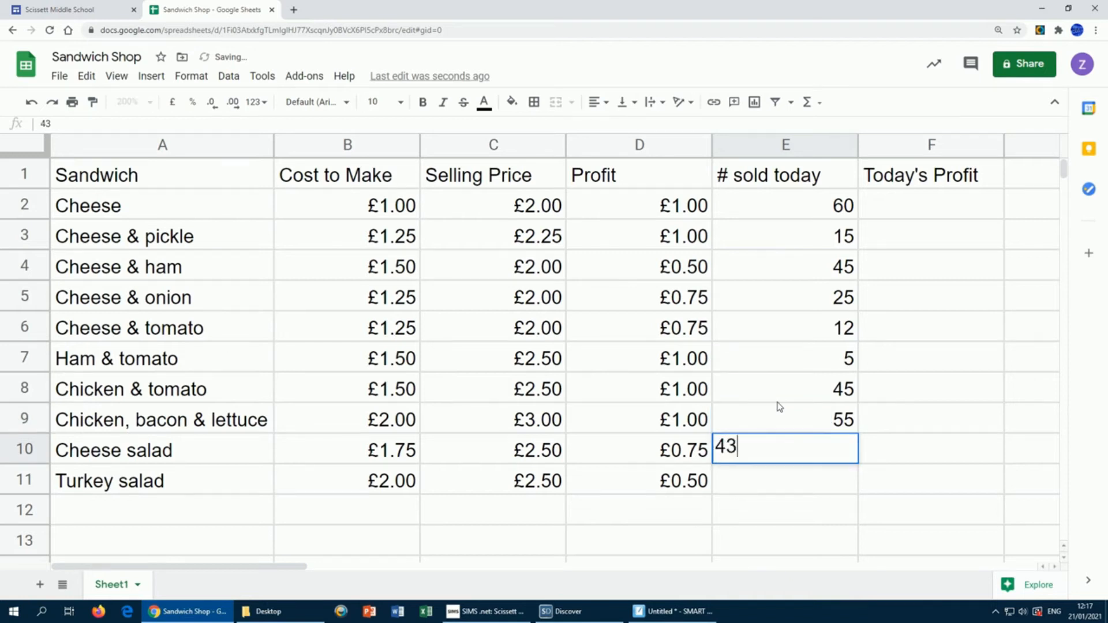
key("Return")
type("29")
key("Return")
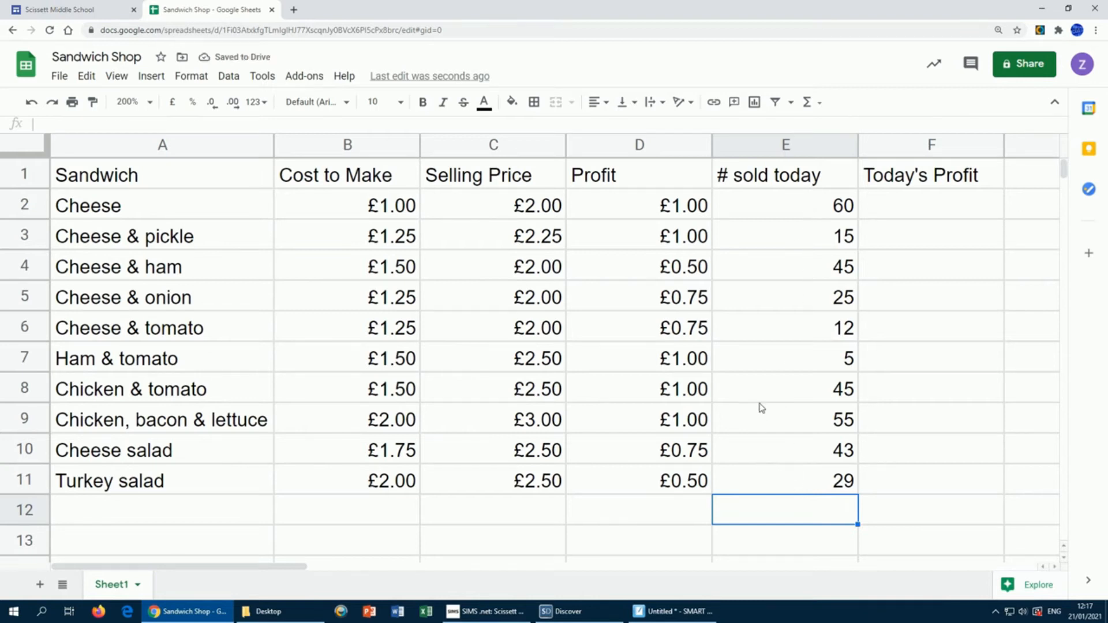
Step: Correct the Ham & tomato sales count from 5 to 25
left_click(817, 366)
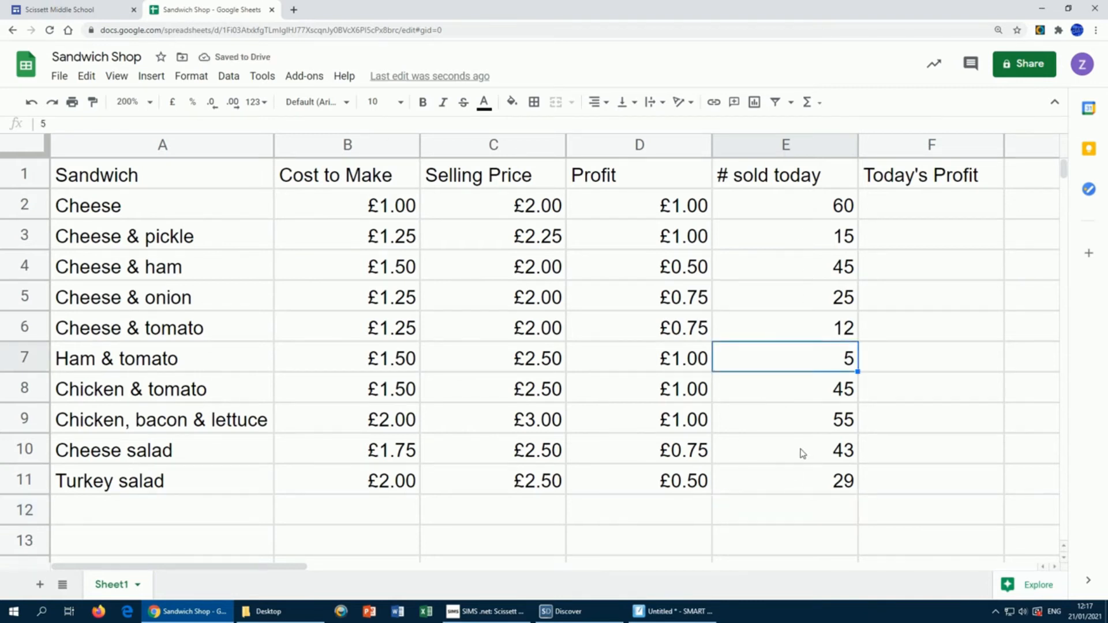
type("25")
key("Return")
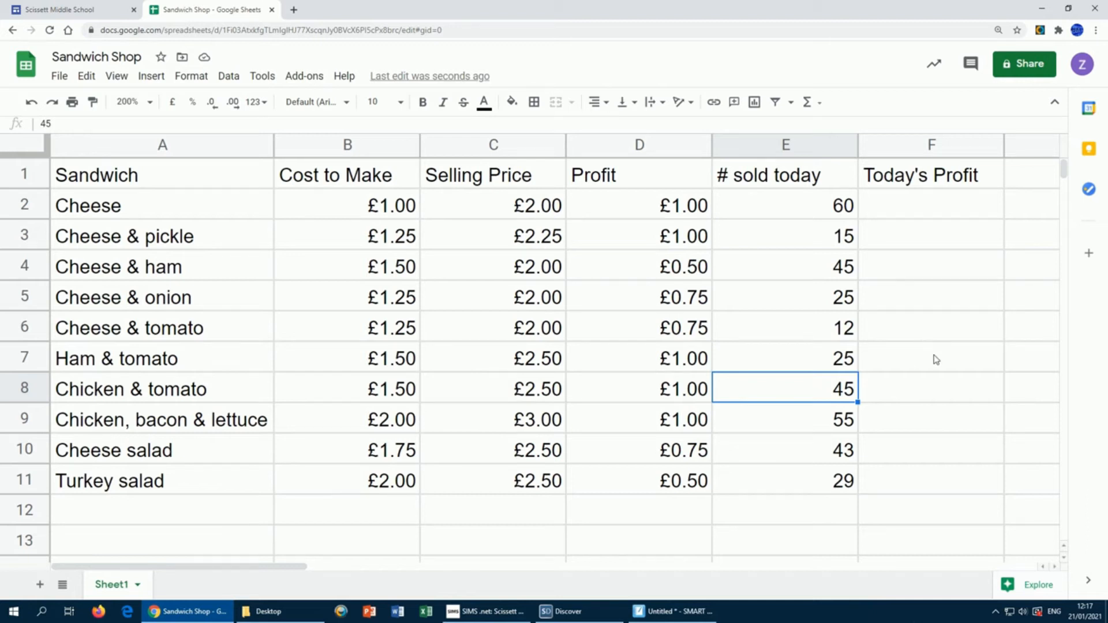
left_click(928, 206)
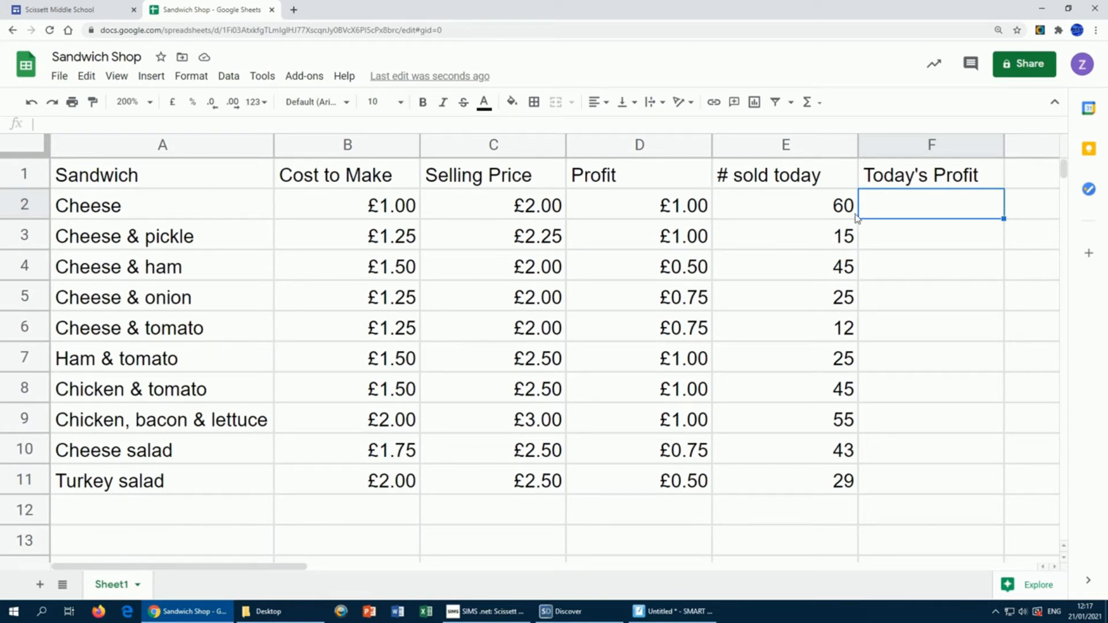
Step: Enter =D2*E2 in F2 so Cheese shows £60.00 profit for today
type("=")
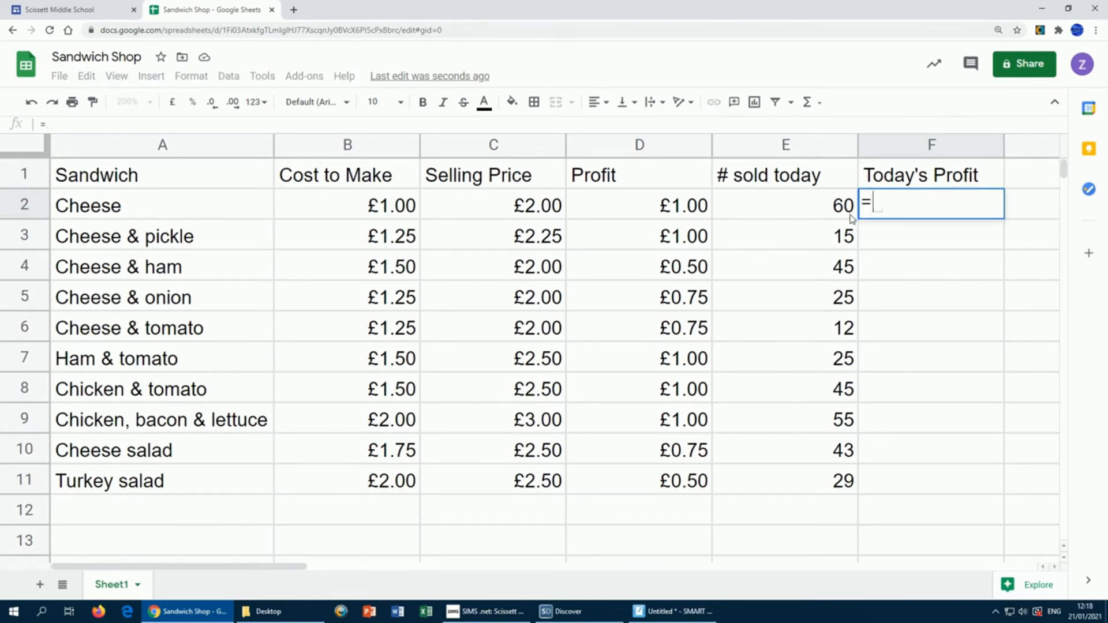
left_click(666, 207)
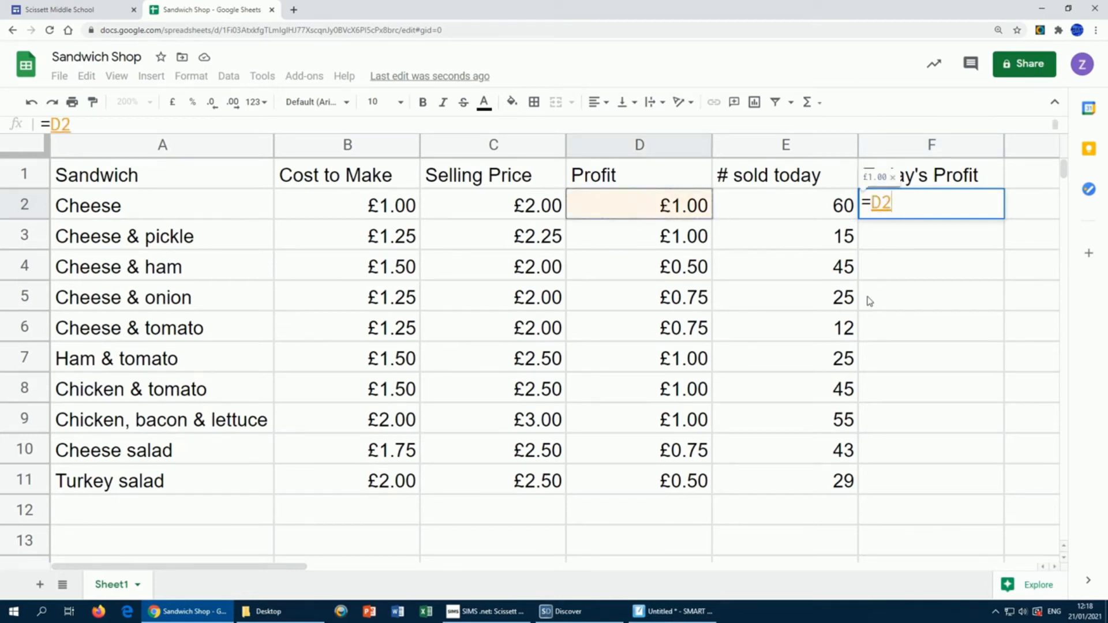
type("*")
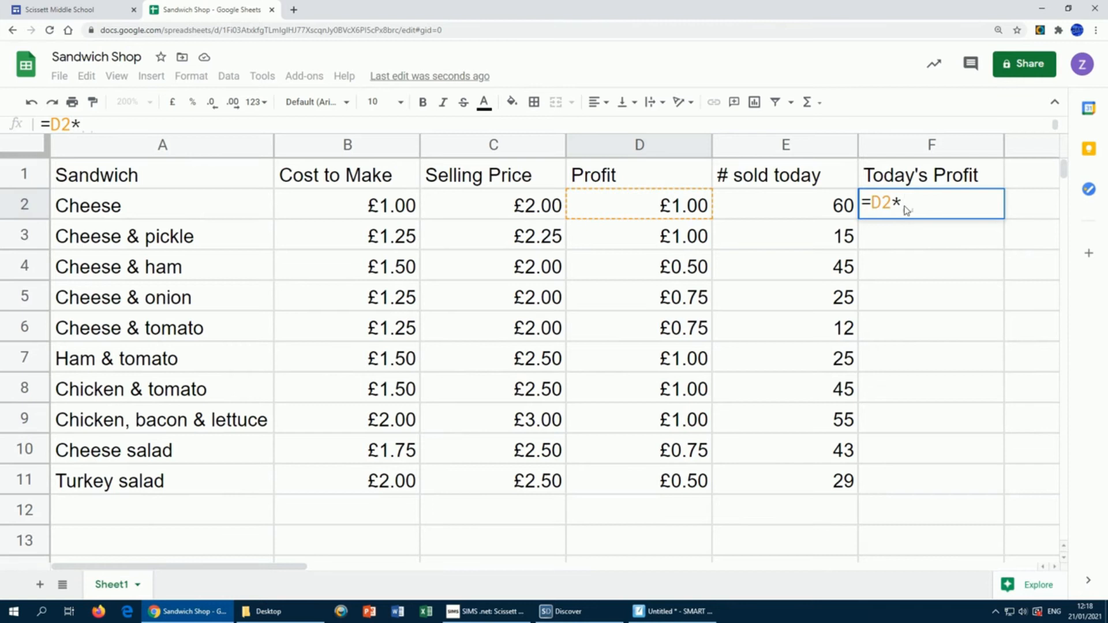
left_click(823, 207)
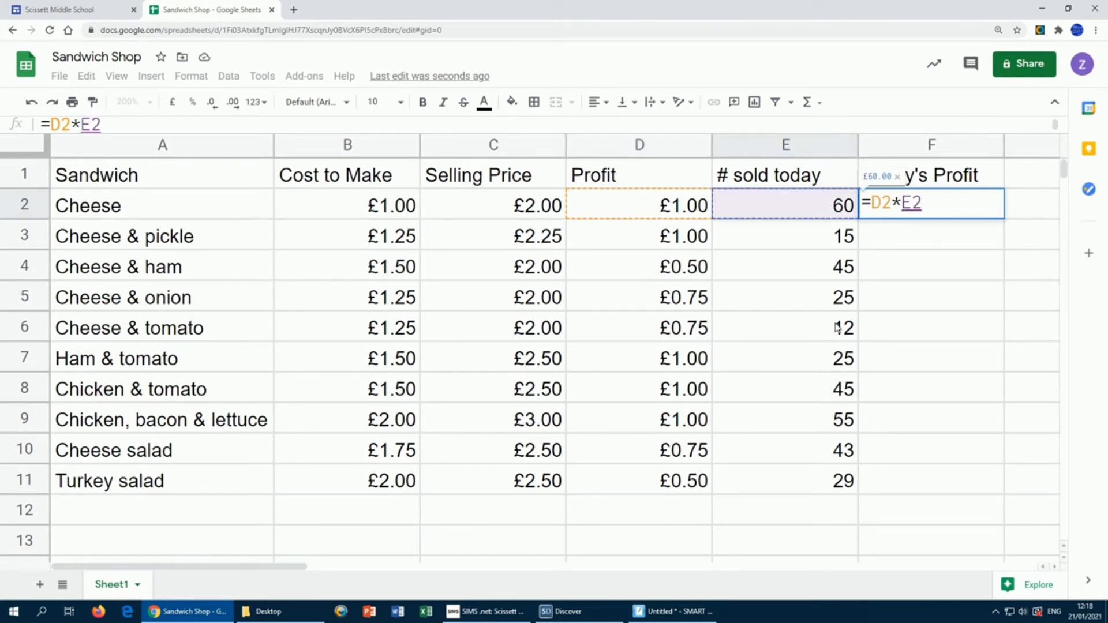
key("Return")
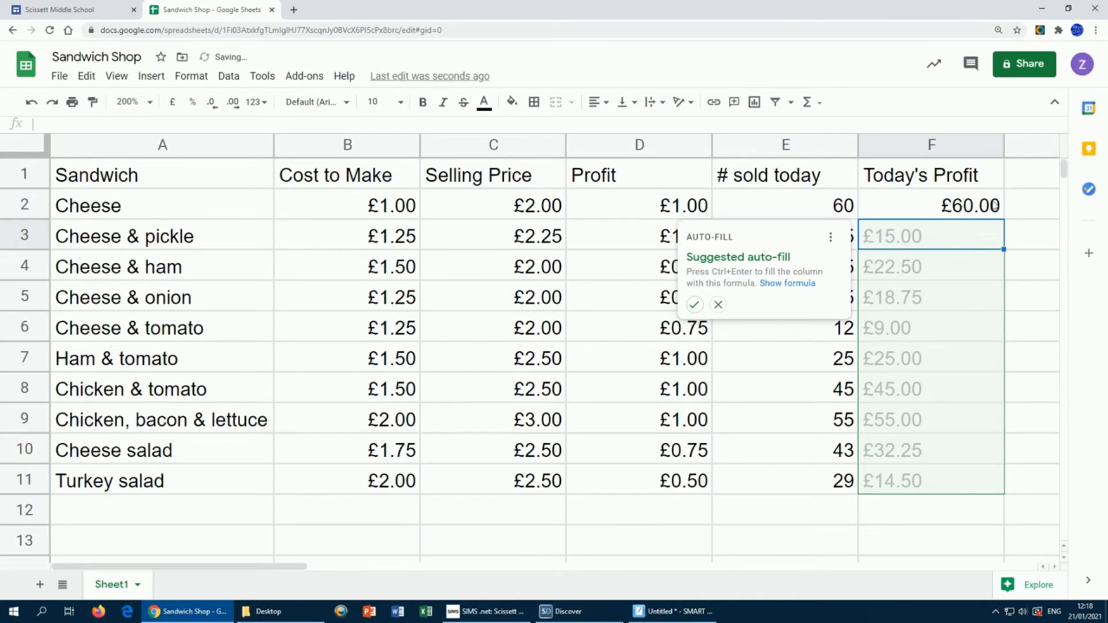
Step: Fill the =D2*E2 formula from F2 down to F11, checking it and refilling the column
left_click(719, 306)
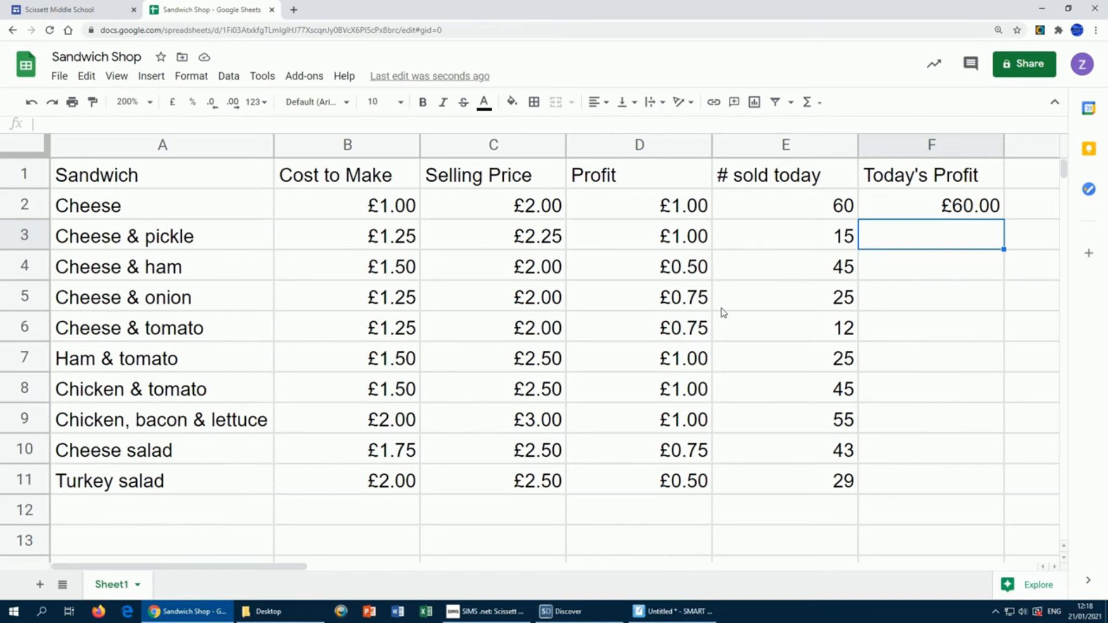
left_click(924, 208)
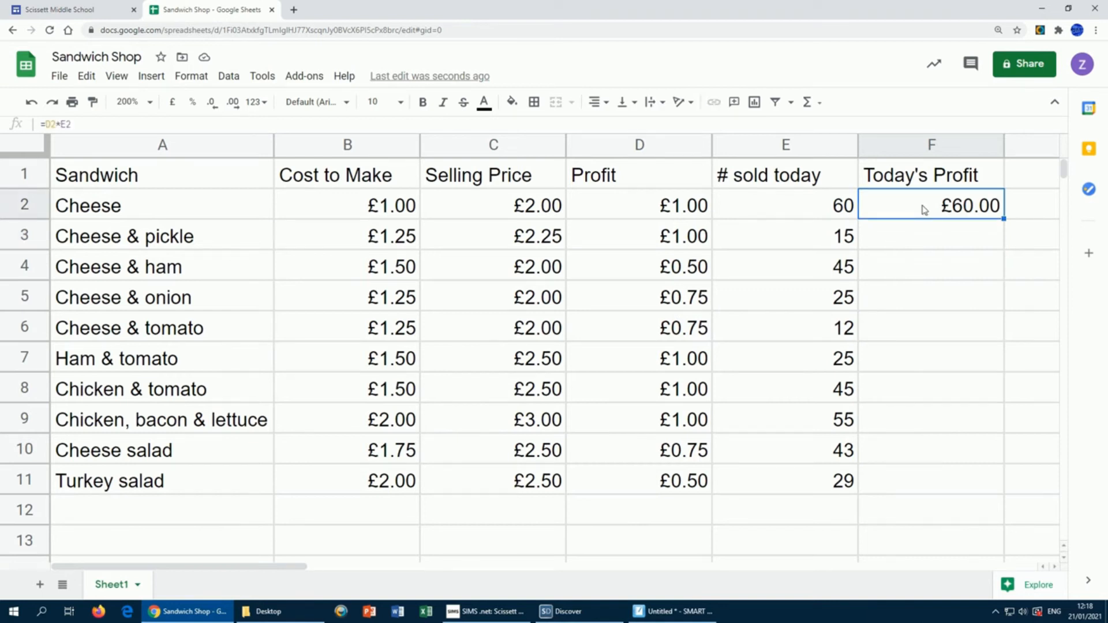
left_click_drag(1005, 218, 981, 490)
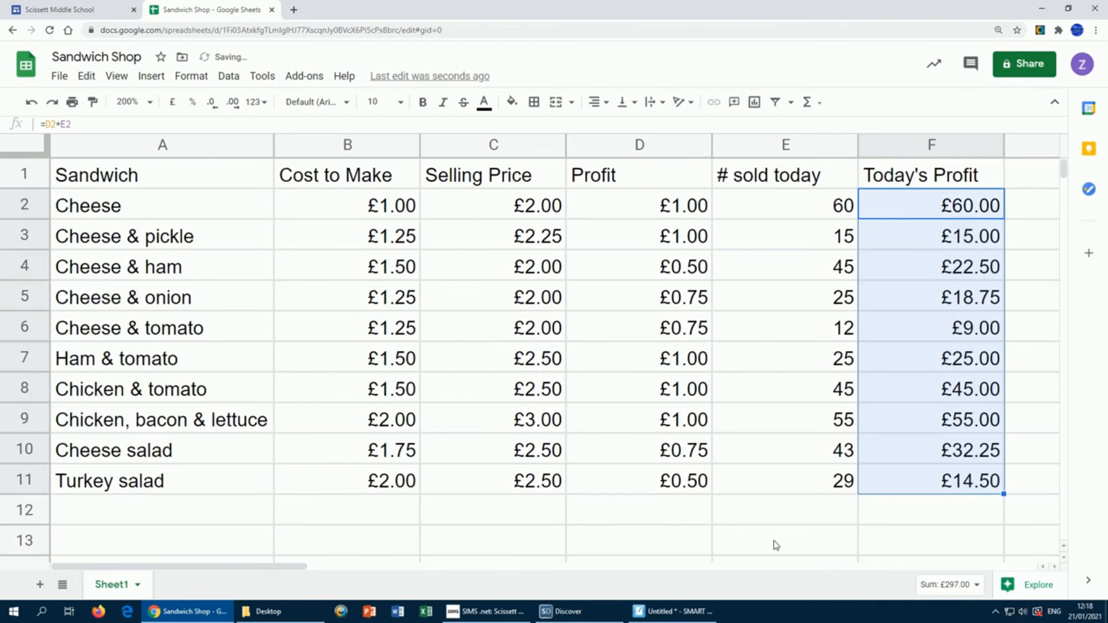
left_click(777, 517)
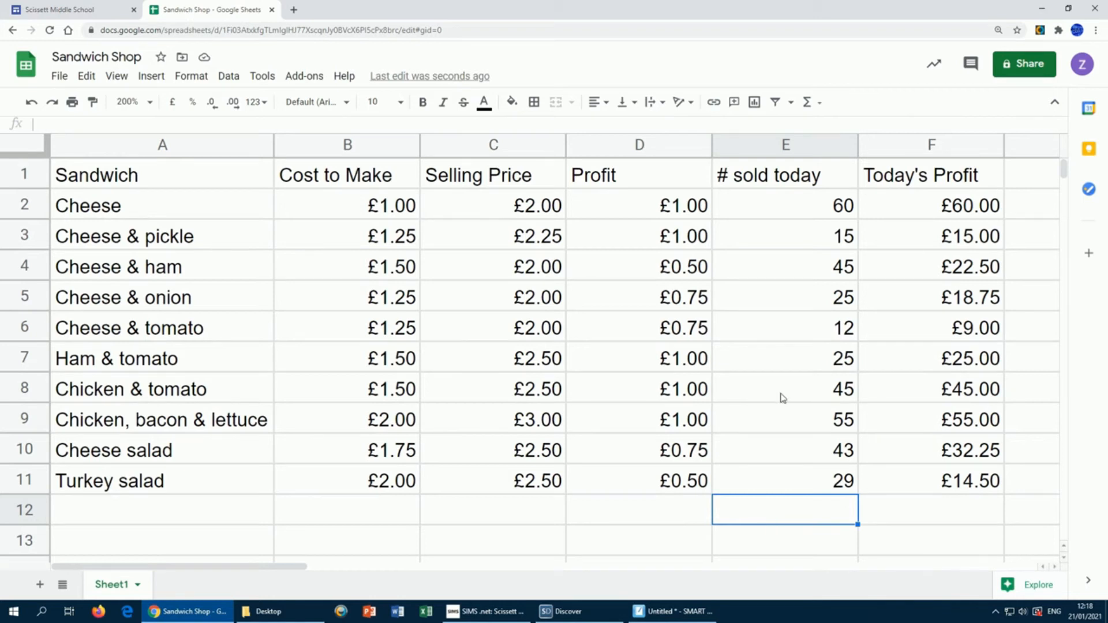
left_click(939, 209)
double_click(939, 209)
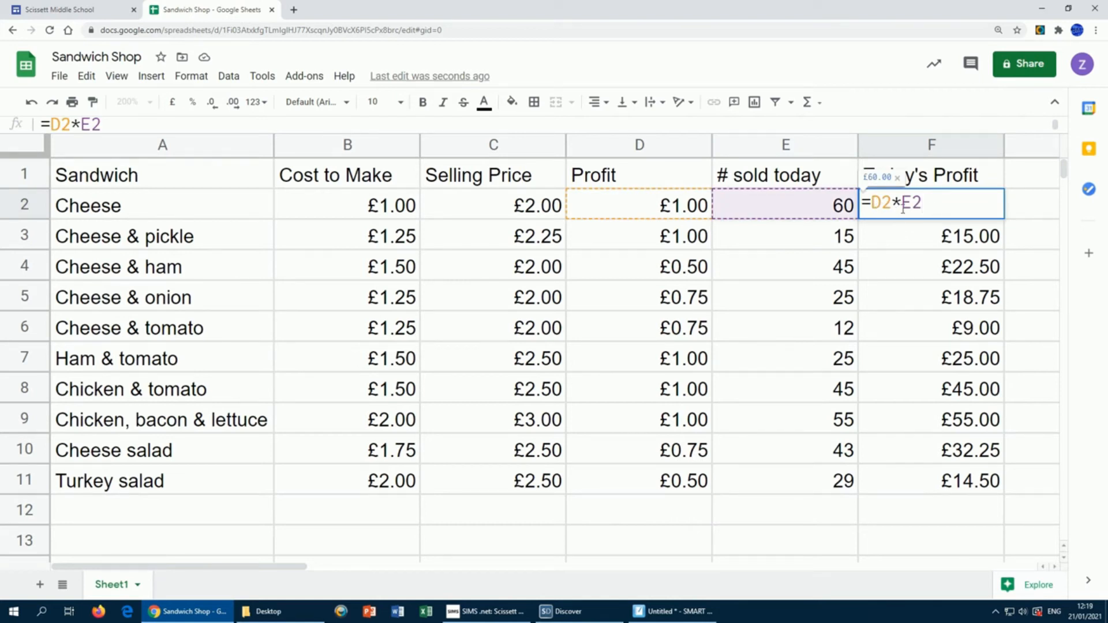
key("Return")
left_click(944, 212)
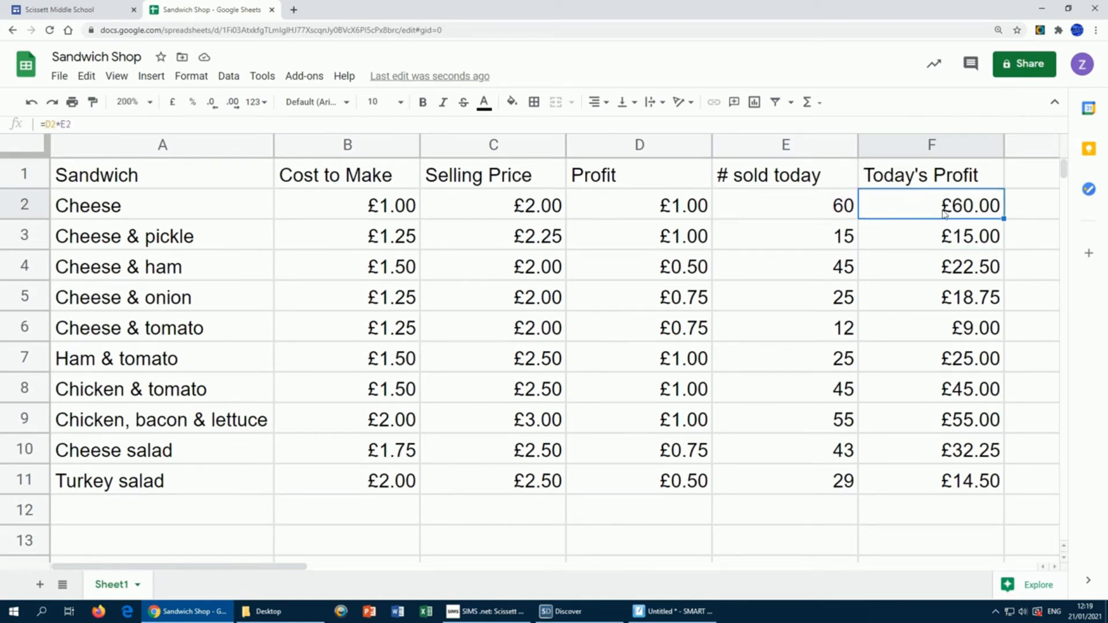
left_click_drag(1005, 218, 995, 495)
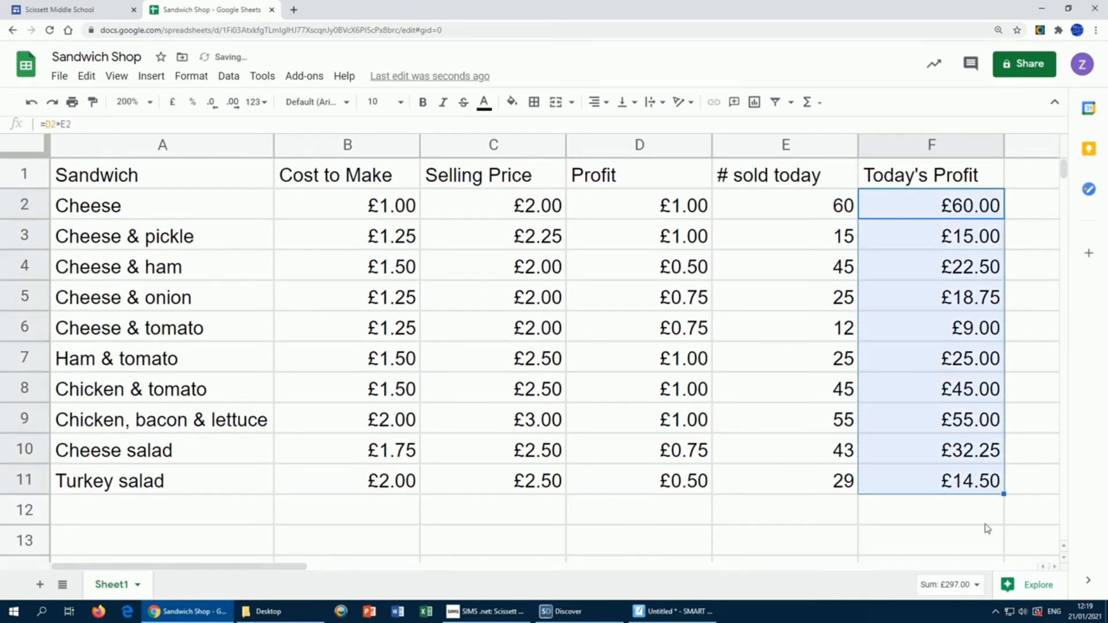
left_click(937, 515)
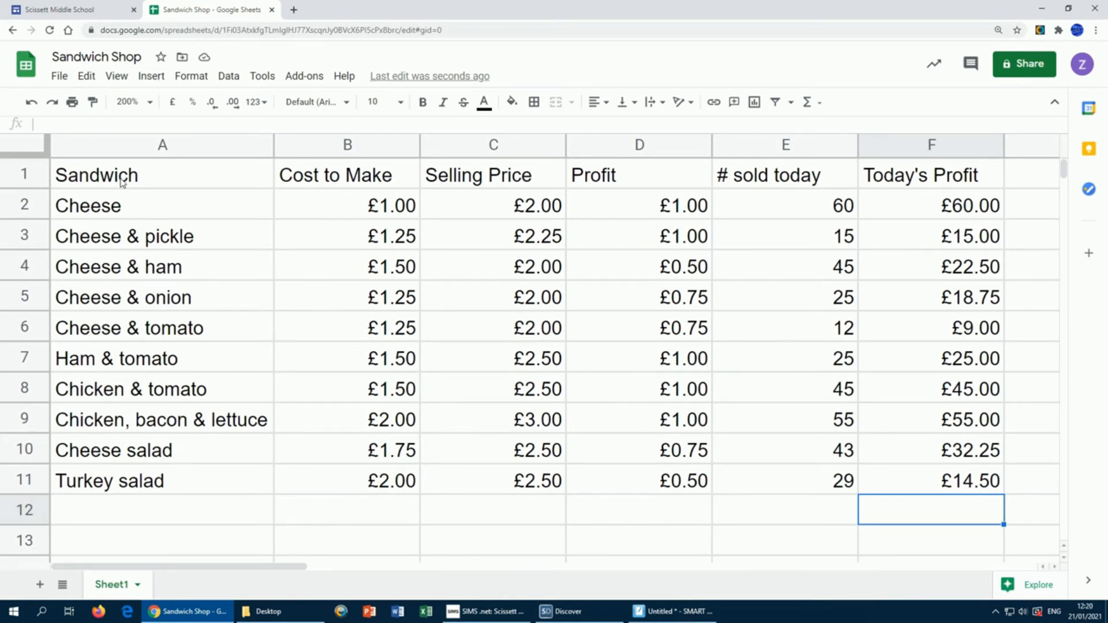
Step: Bold the six headings in A1:F1, then select the whole table A1:F11
left_click(163, 176)
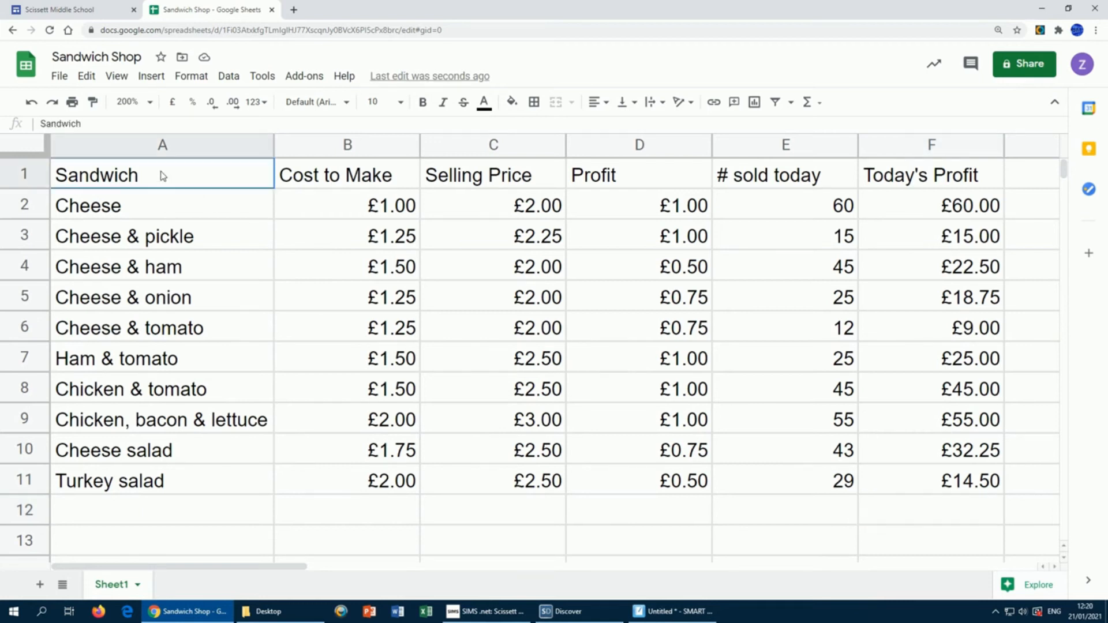
left_click_drag(163, 177, 909, 181)
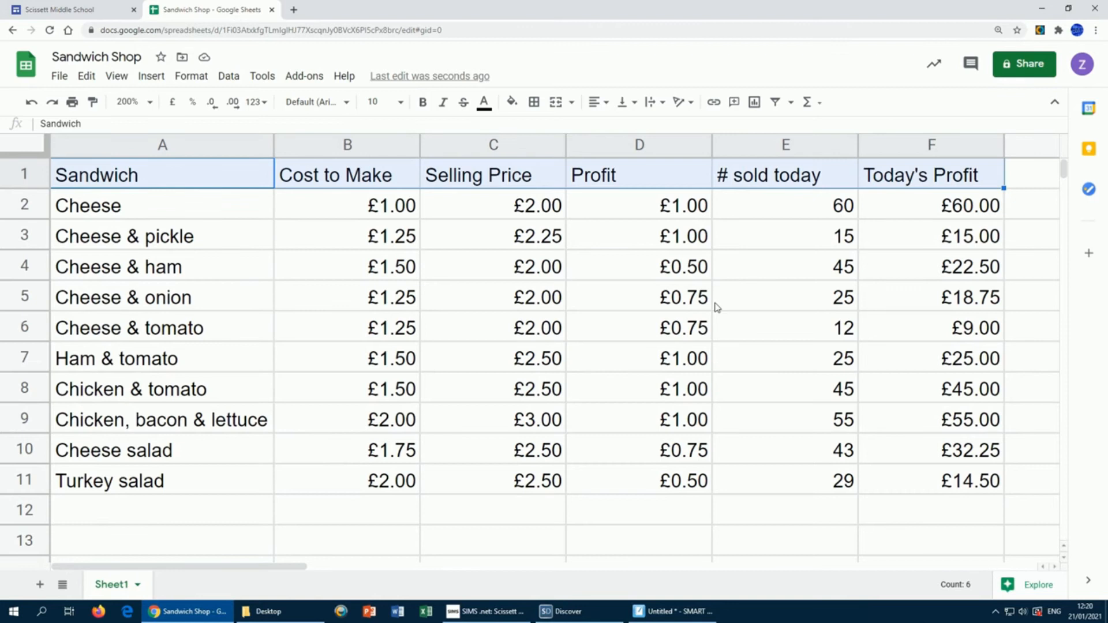
left_click(423, 104)
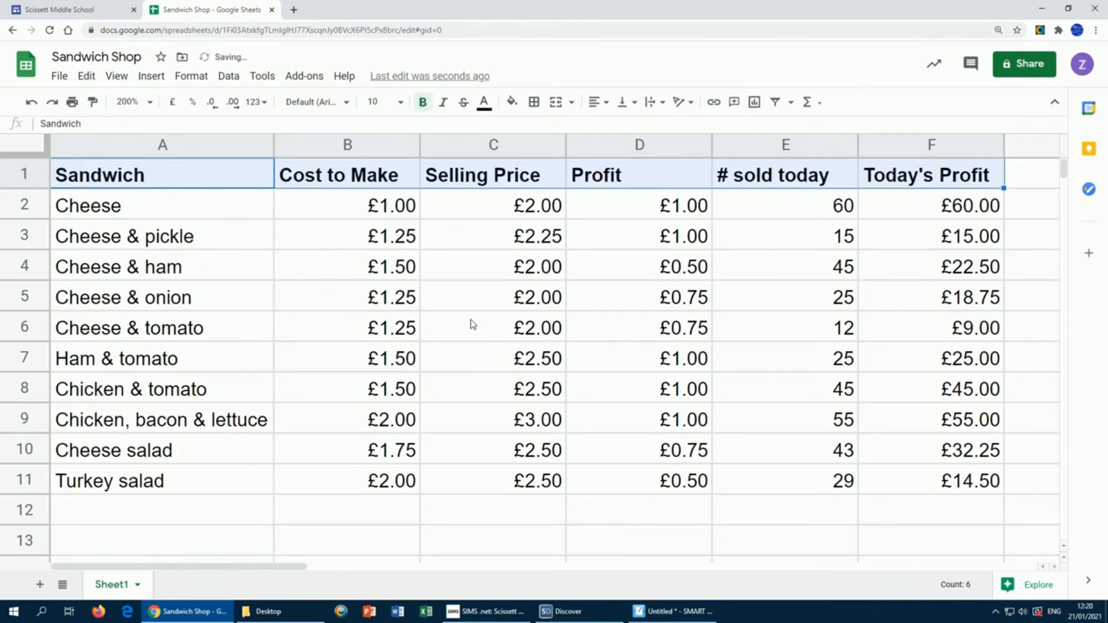
left_click(447, 383)
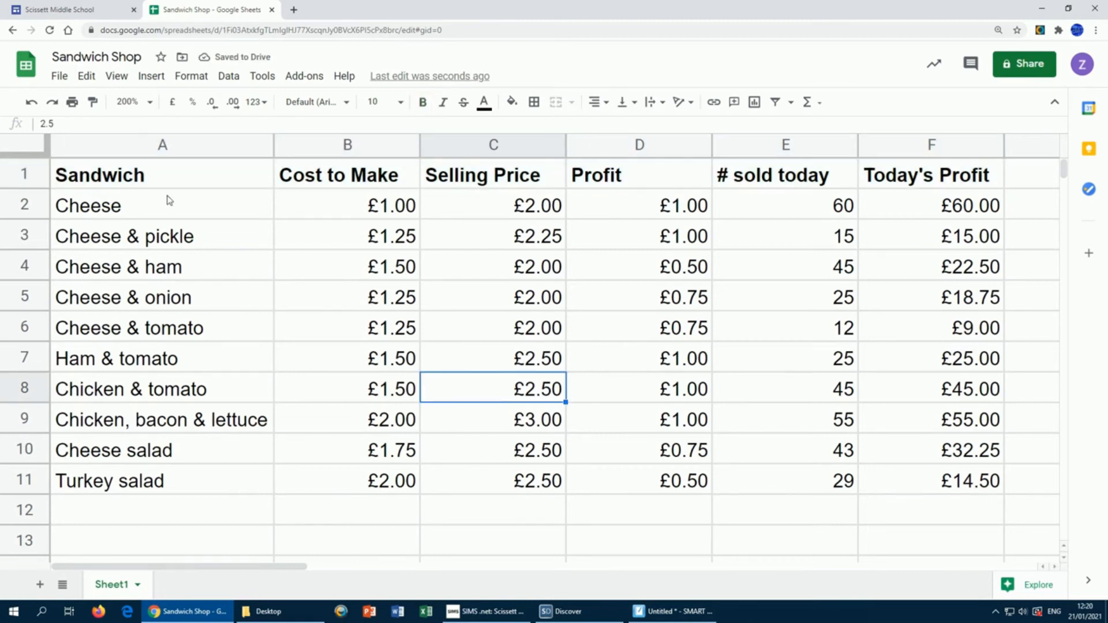
left_click_drag(152, 176, 901, 478)
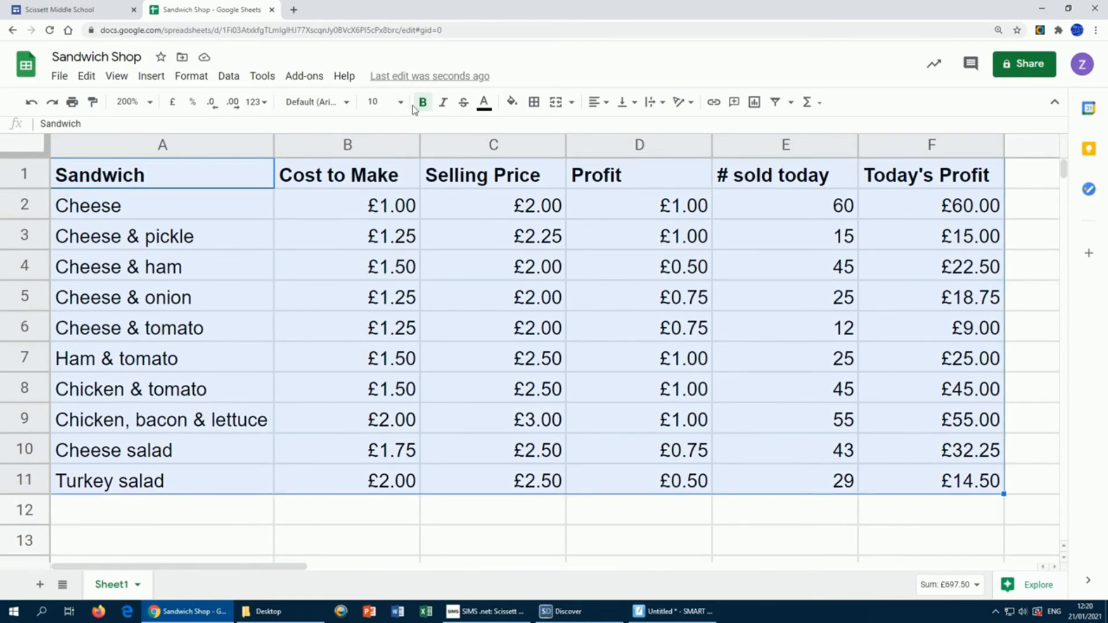
Step: Apply All borders to every cell of the table A1:F11, then select the sandwich names column
left_click(534, 104)
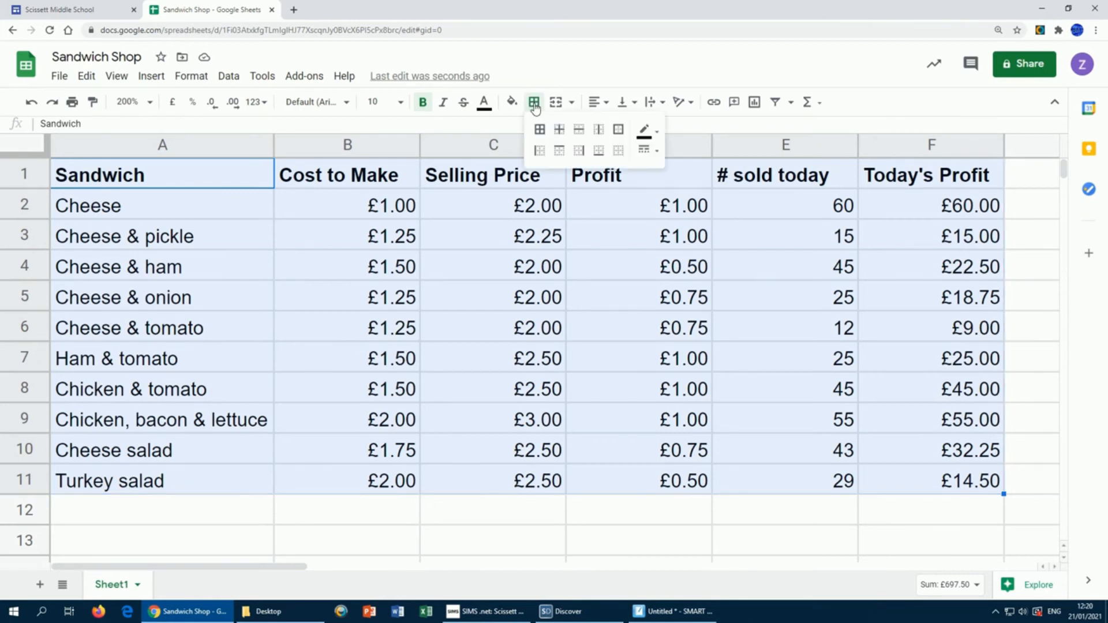
left_click(540, 129)
left_click(540, 134)
left_click(516, 522)
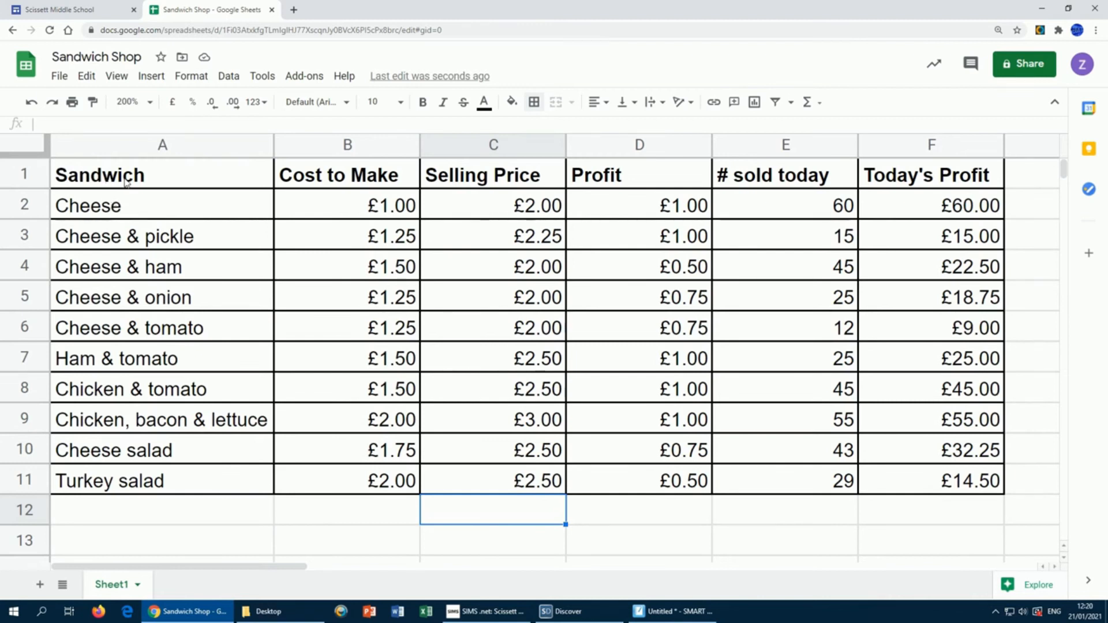
left_click_drag(125, 181, 121, 482)
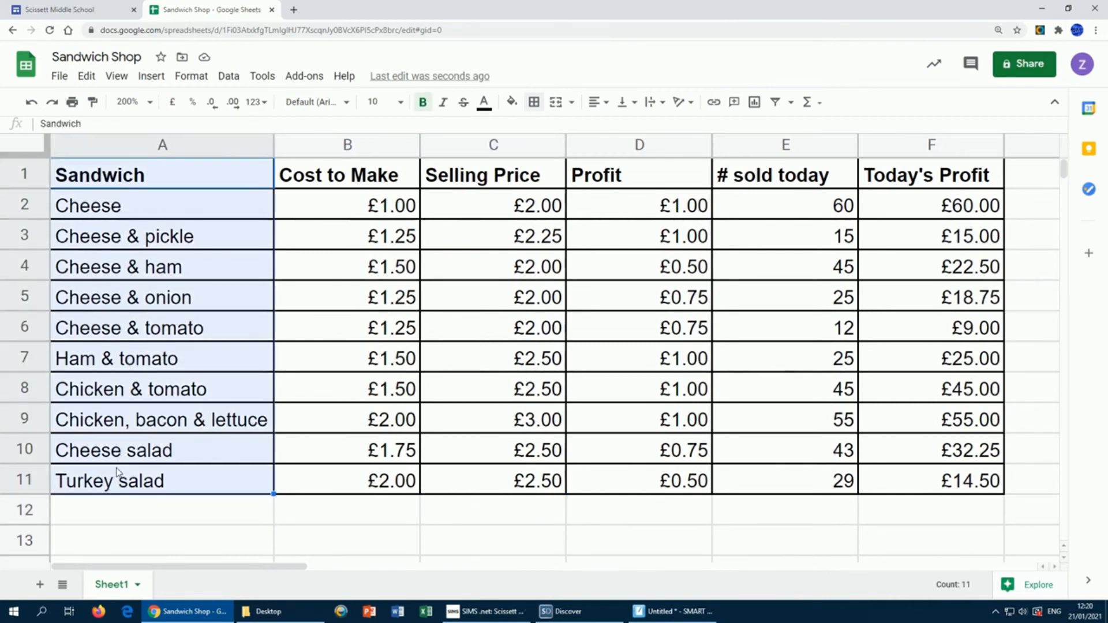
Step: Fill the sandwich-name column A1:A11 and the header cells B1:F1 yellow
left_click(511, 103)
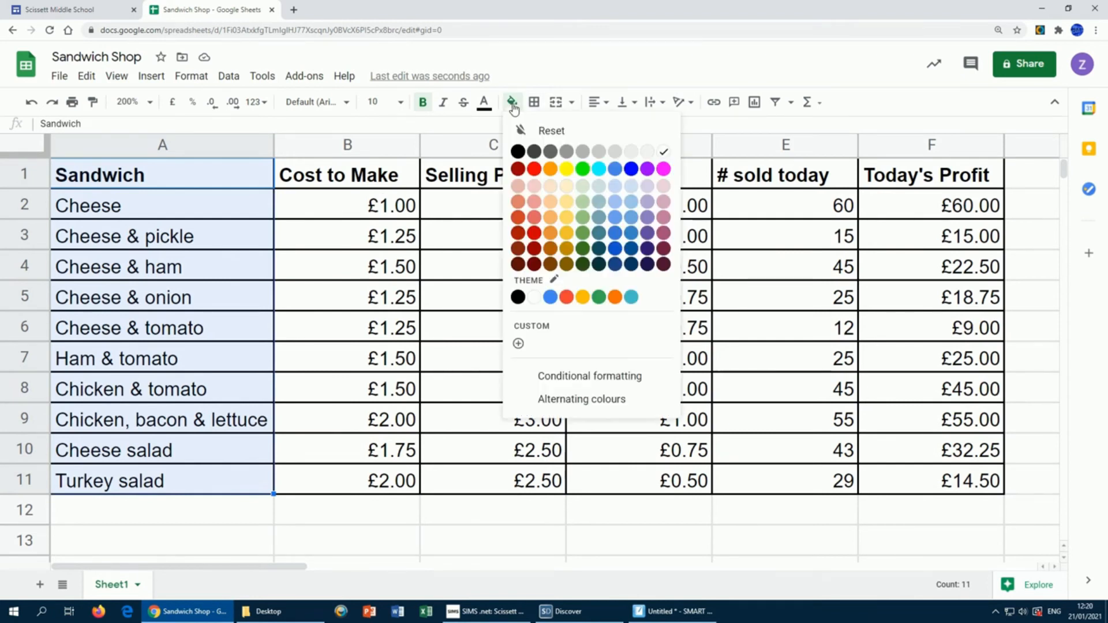
left_click(569, 171)
left_click_drag(332, 184, 900, 176)
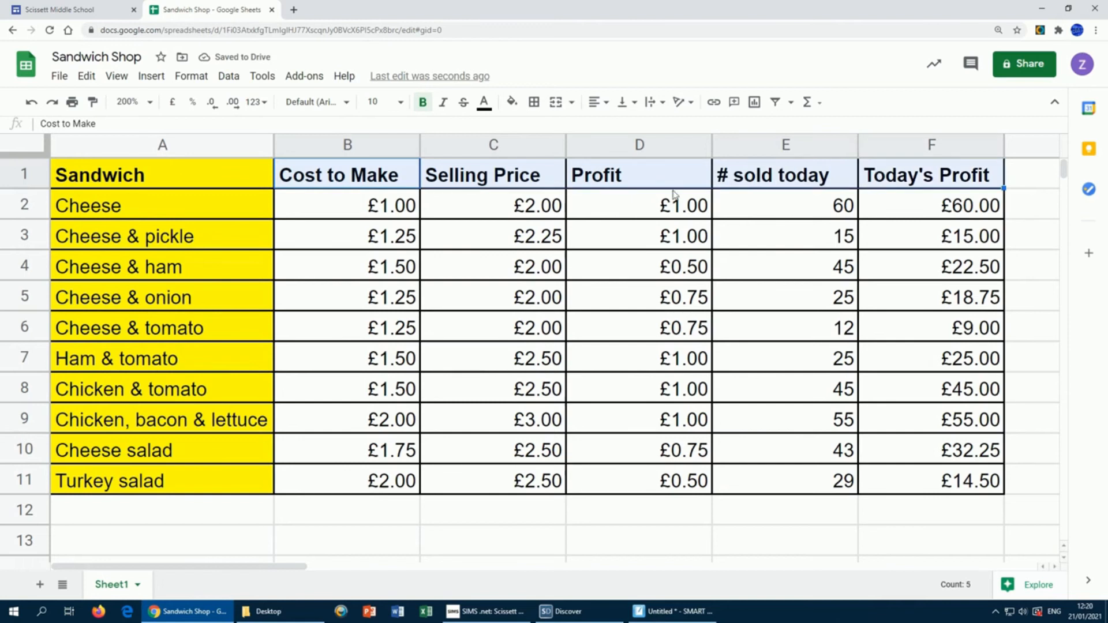
left_click(511, 102)
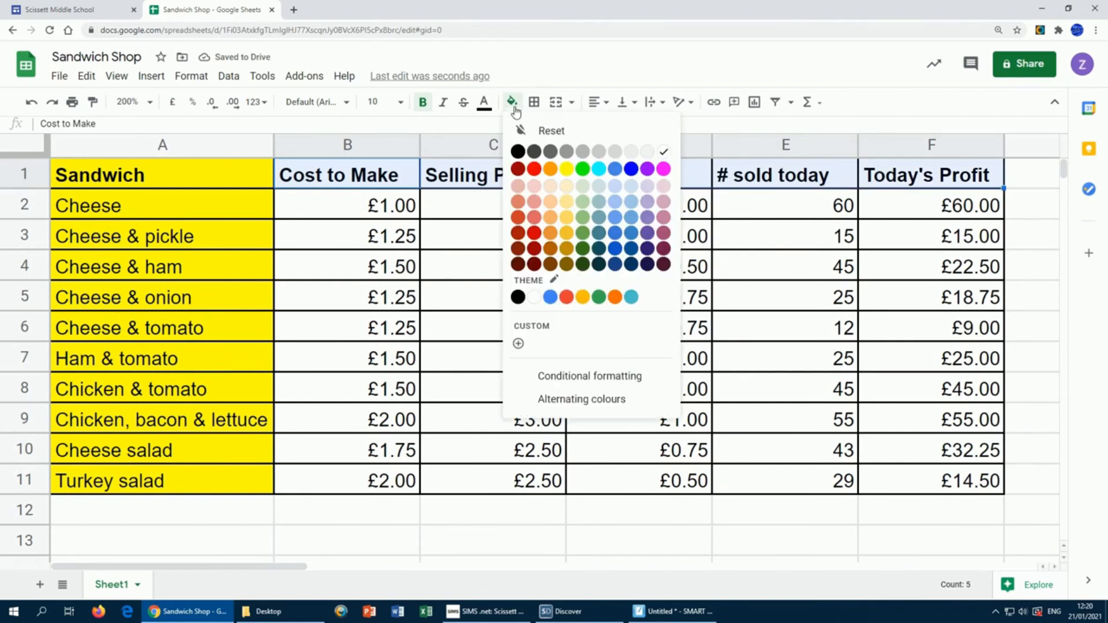
left_click(566, 170)
left_click(483, 240)
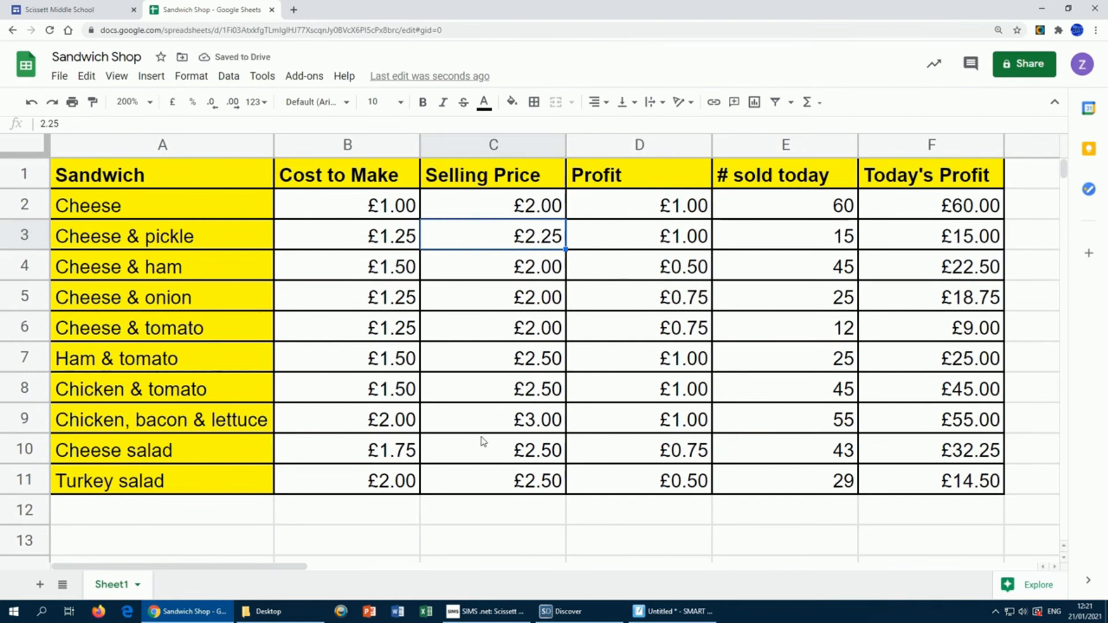
left_click(477, 504)
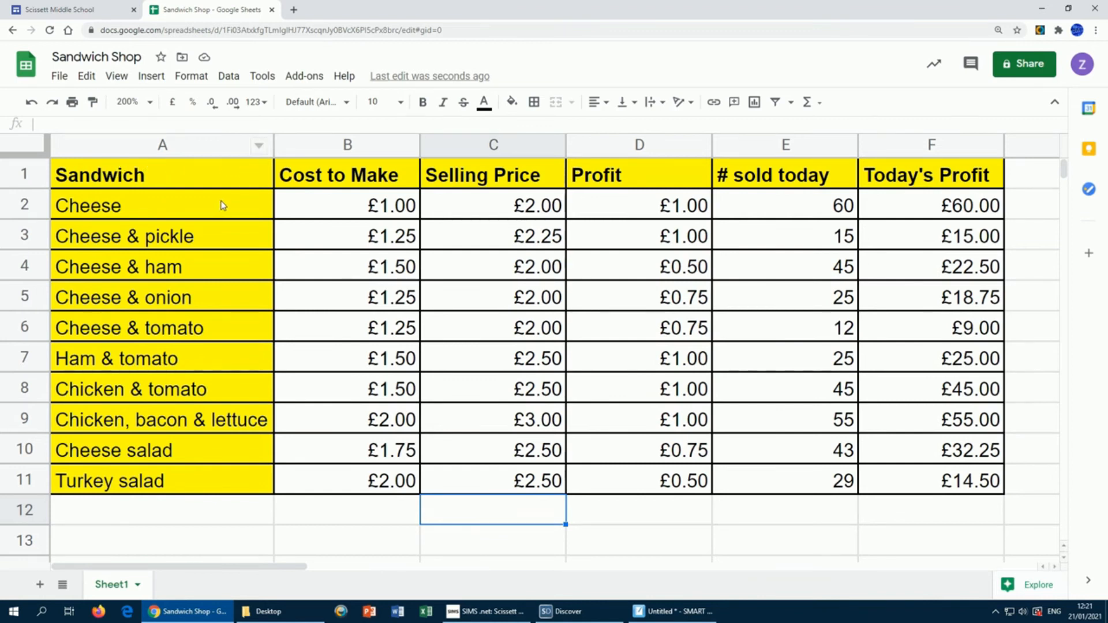
Step: Select the sandwich names A1:A11 together with the Profit column D1:D11
mouse_move(162, 172)
left_mouse_down()
mouse_move(167, 283)
mouse_move(145, 481)
left_mouse_up()
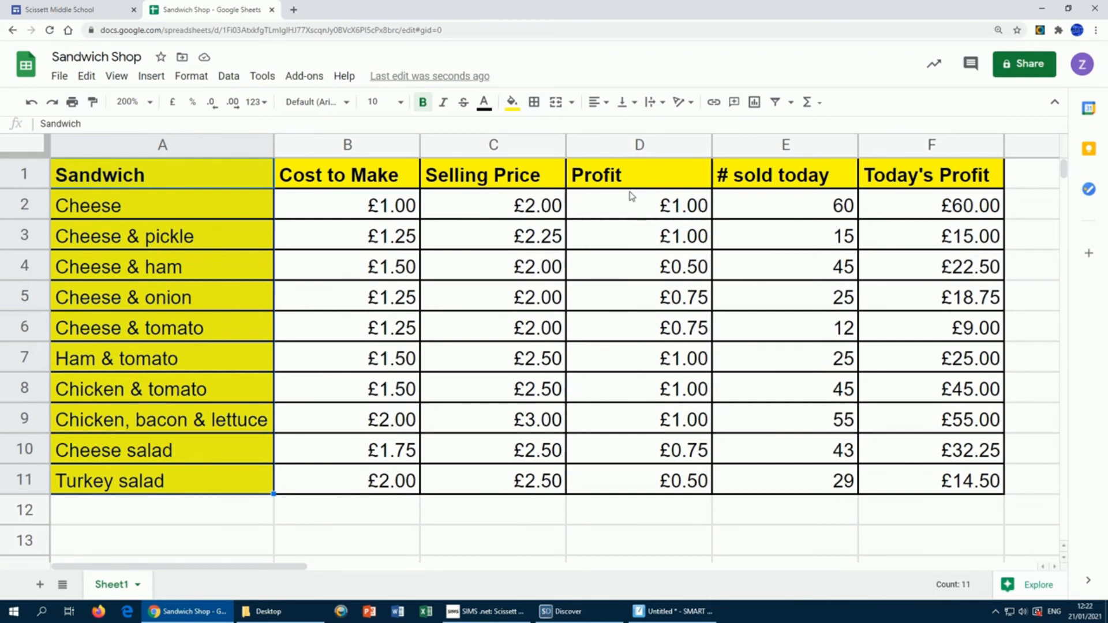
left_click_drag(636, 179, 638, 483)
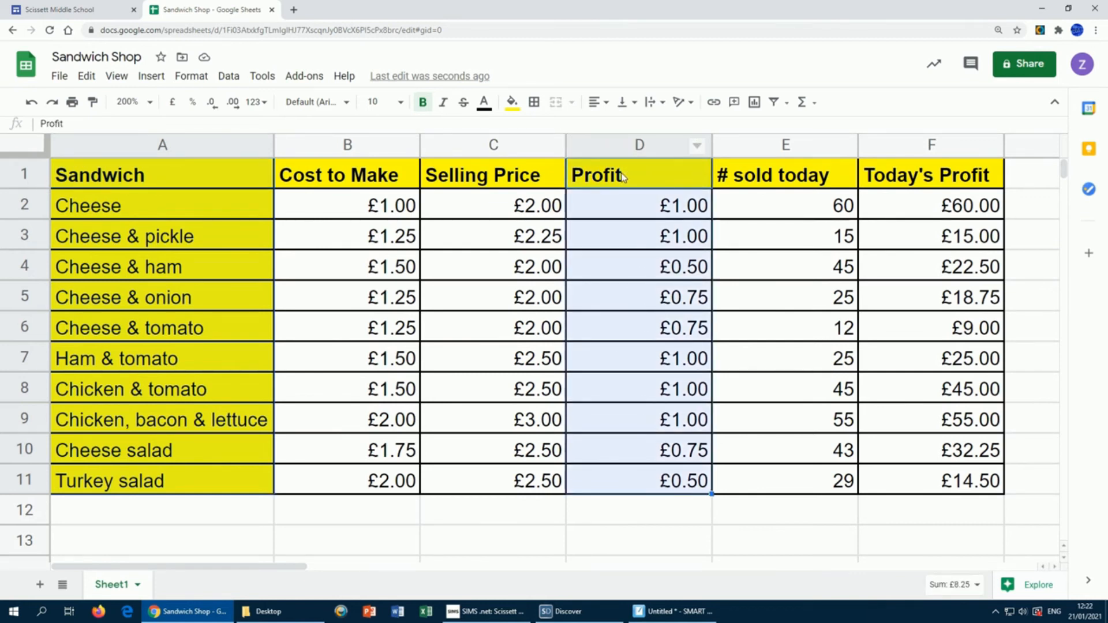
left_click(632, 508)
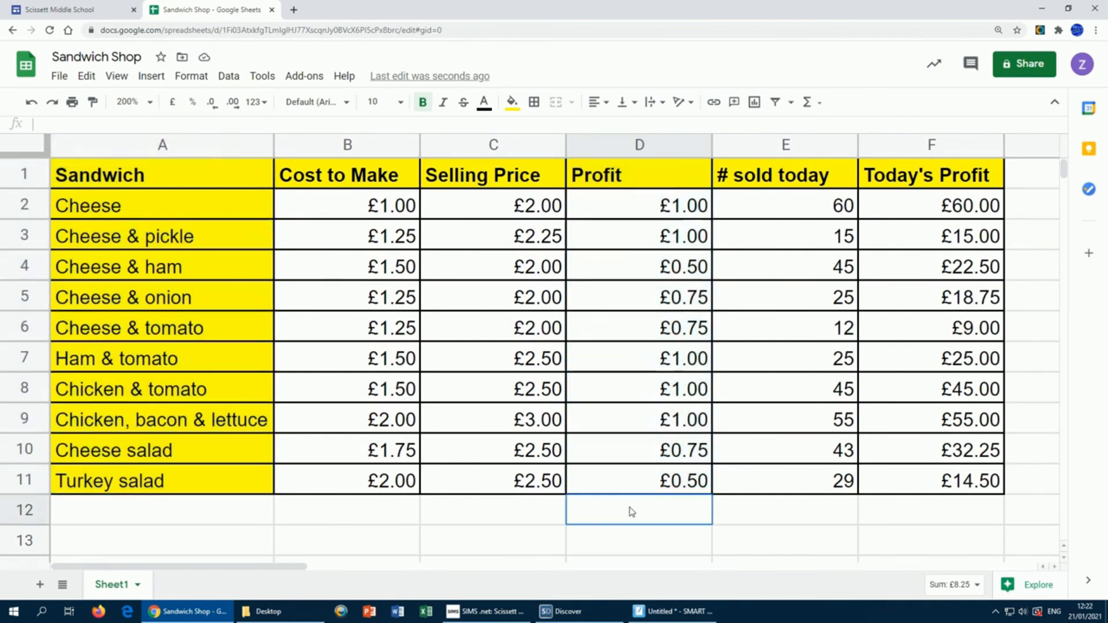
left_click_drag(174, 172, 198, 485)
left_click_drag(629, 175, 629, 484)
left_click_drag(197, 179, 218, 484)
left_click(604, 531)
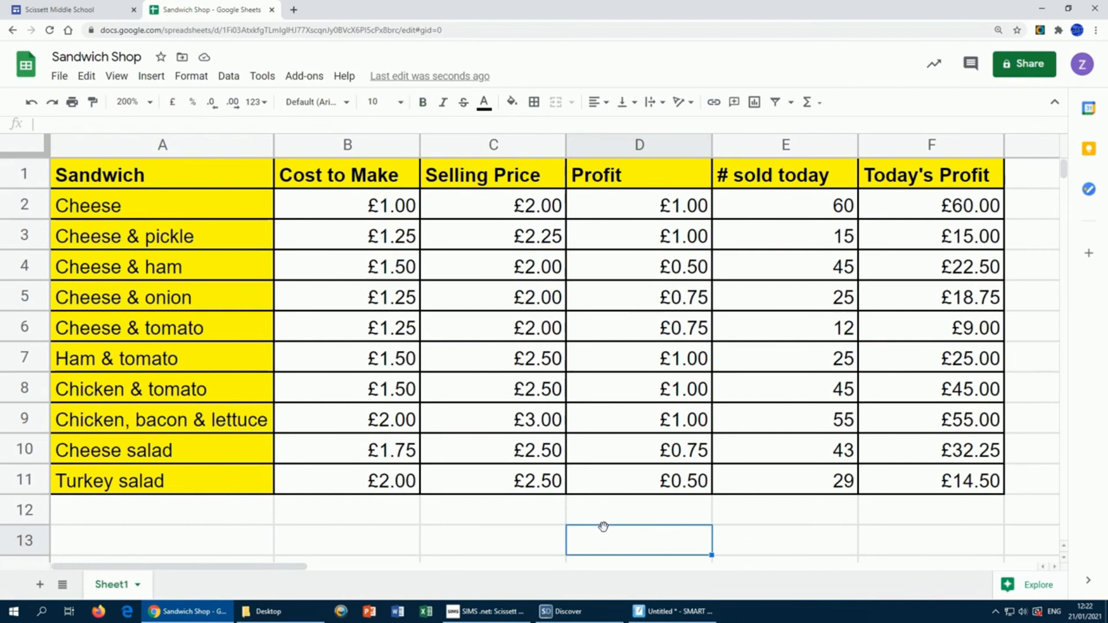
left_click_drag(190, 181, 210, 483)
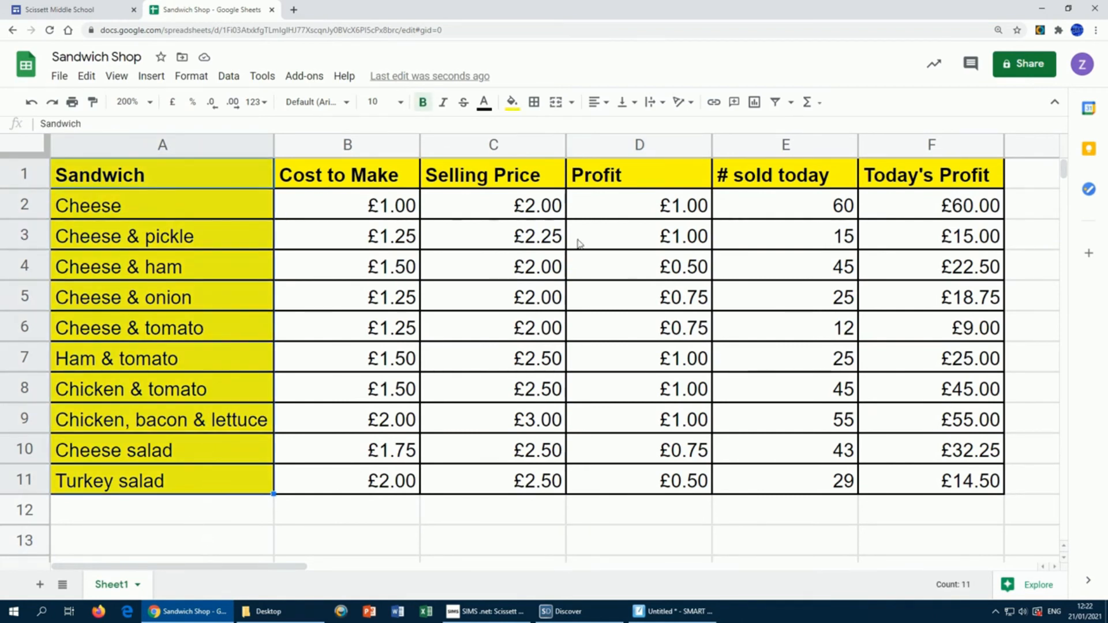
left_click_drag(618, 175, 604, 483)
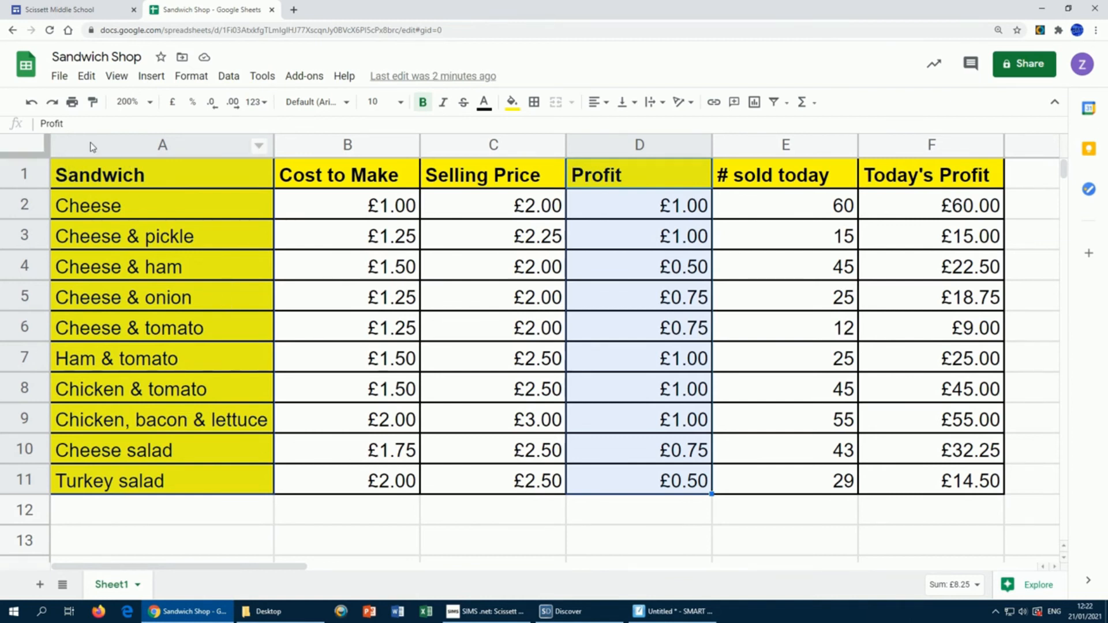
Step: Insert a Profit vs Sandwich column chart, set zoom to 100% and select the chart
left_click(150, 79)
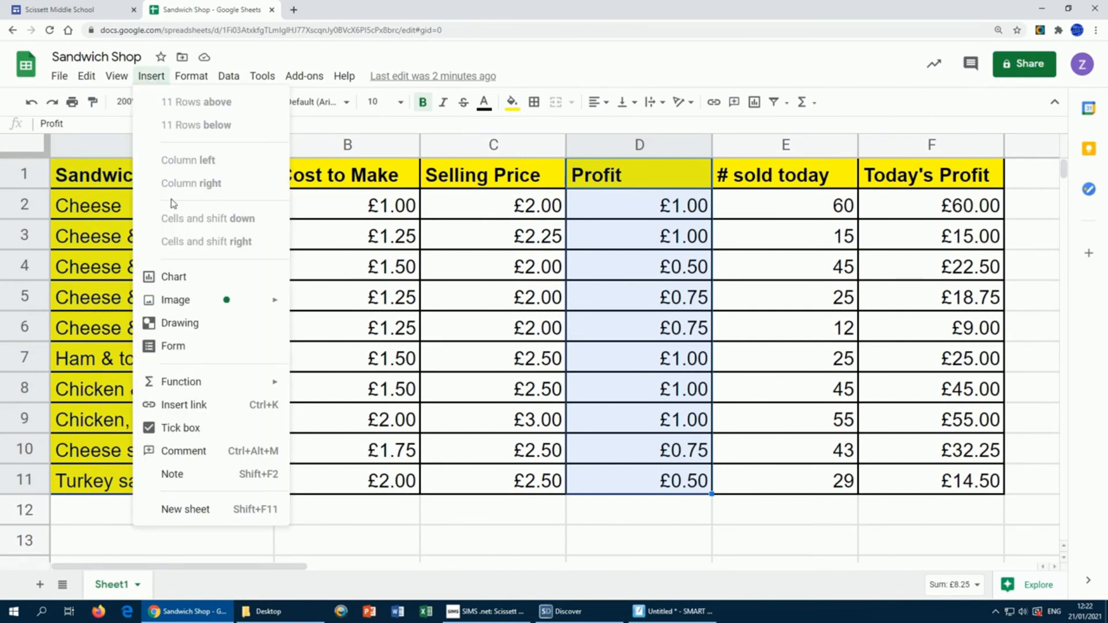
left_click(175, 278)
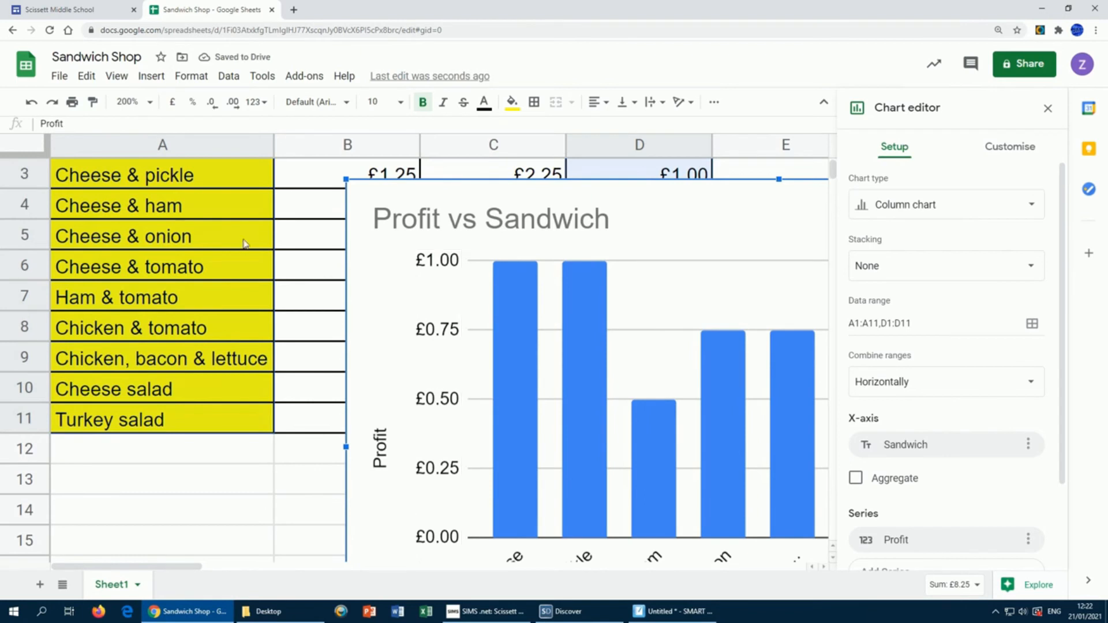
left_click(148, 104)
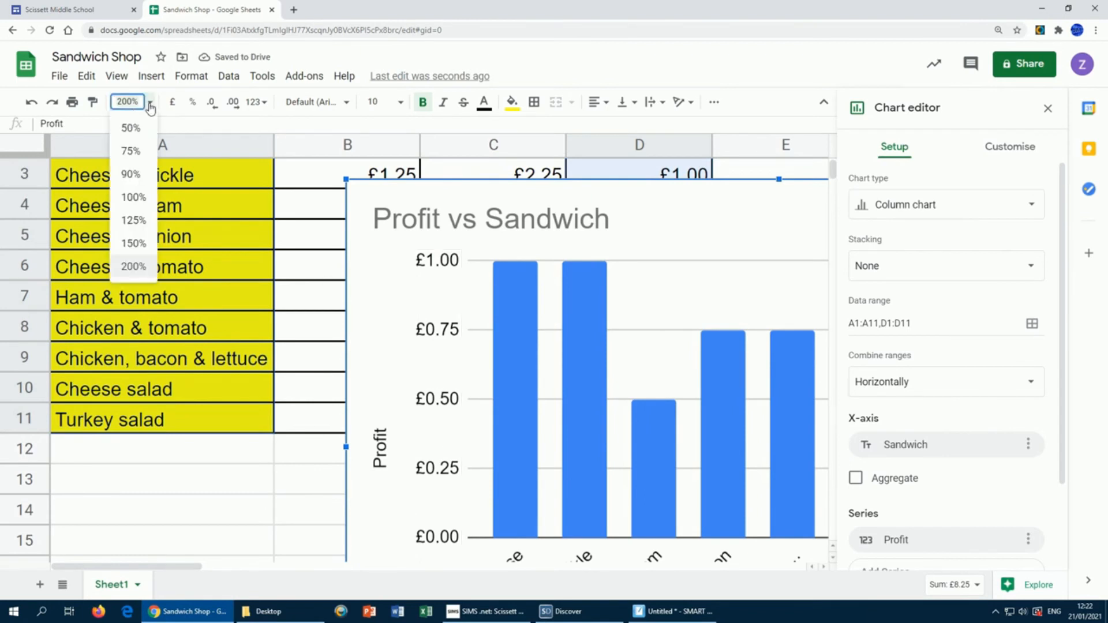
left_click(136, 197)
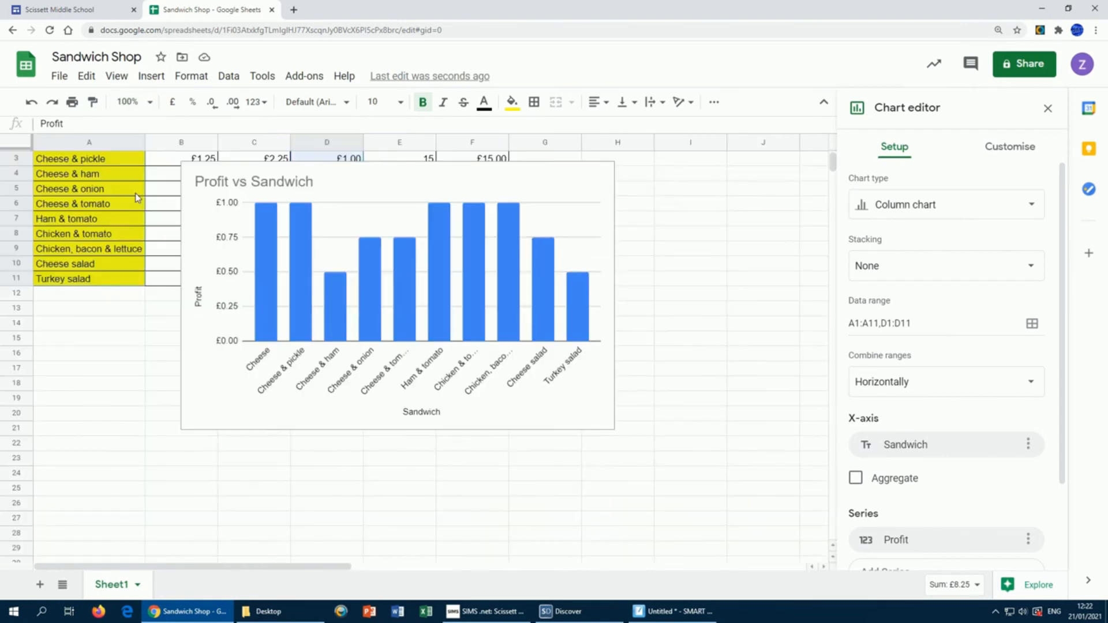
scroll(698, 265, "up", 1)
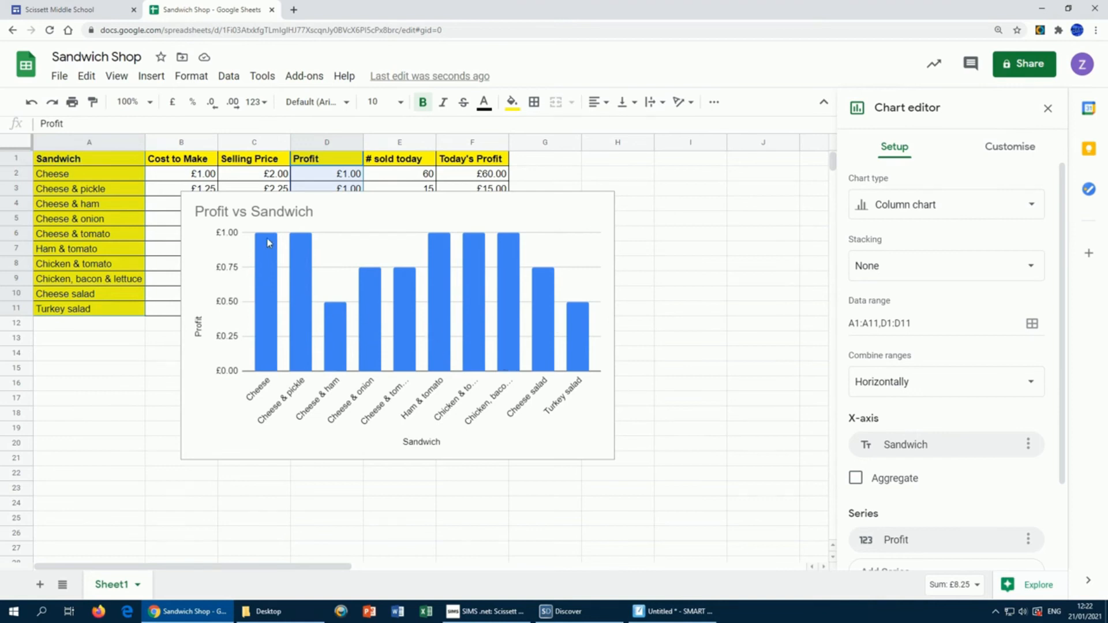
left_click(568, 205)
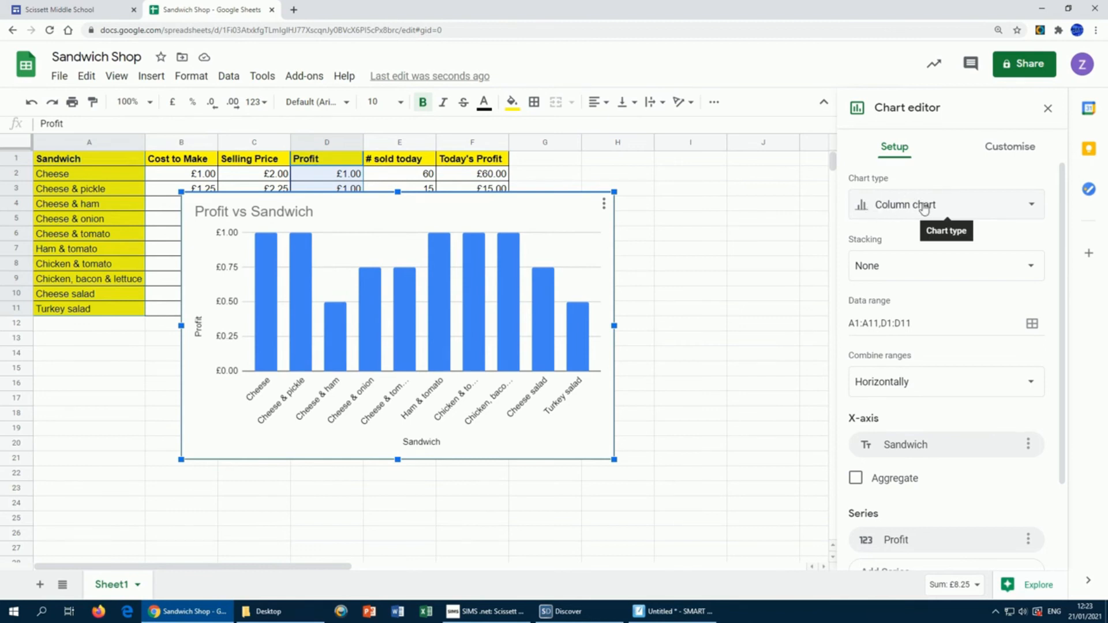
Step: Change the chart type to Pie and drag the chart below the table under row 12
left_click(1028, 207)
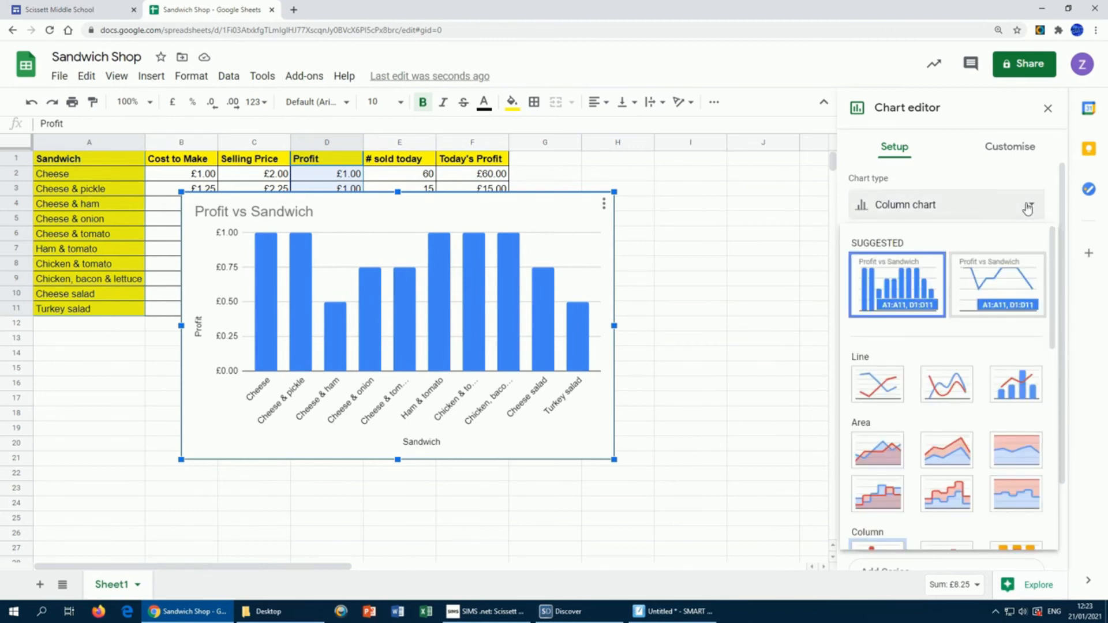
left_click(1031, 209)
left_click(1032, 208)
scroll(1033, 260, "down", 5)
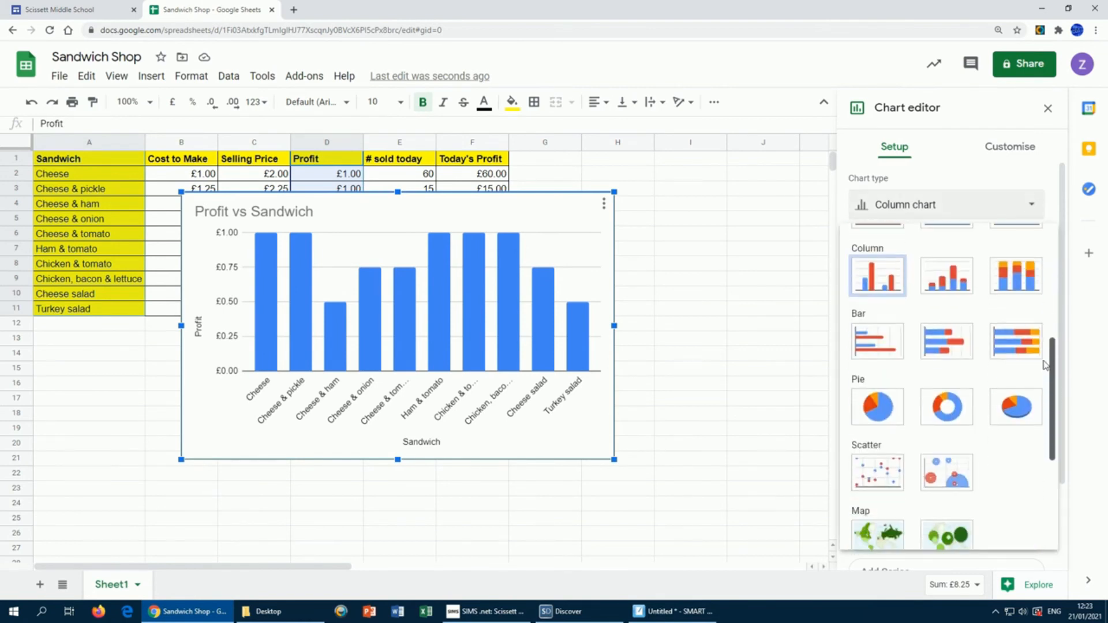
left_click(878, 412)
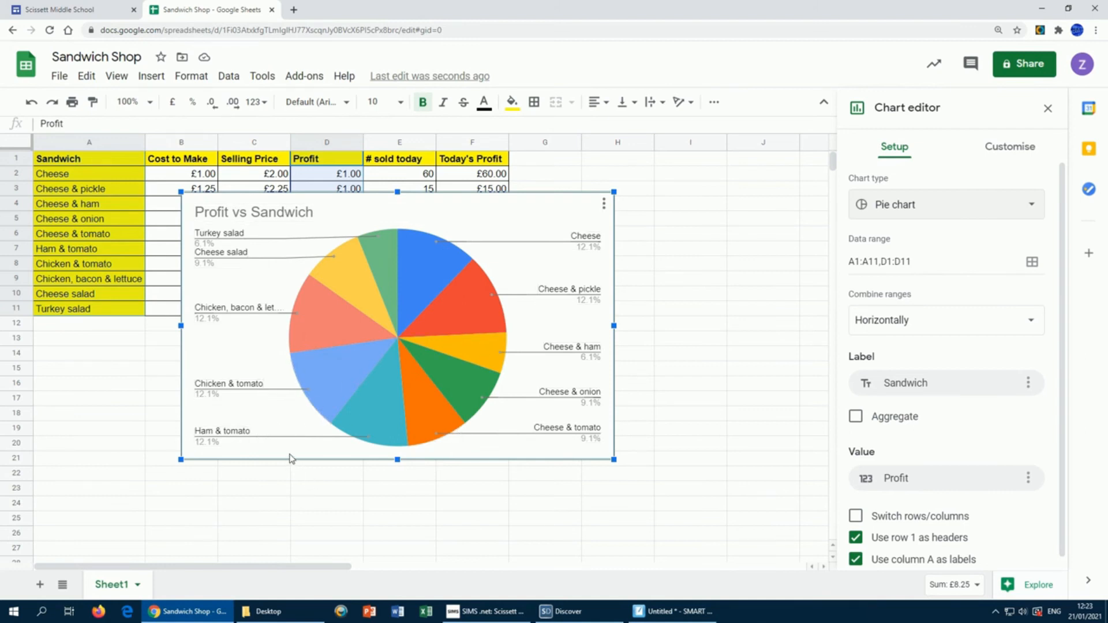
left_click_drag(511, 204, 365, 332)
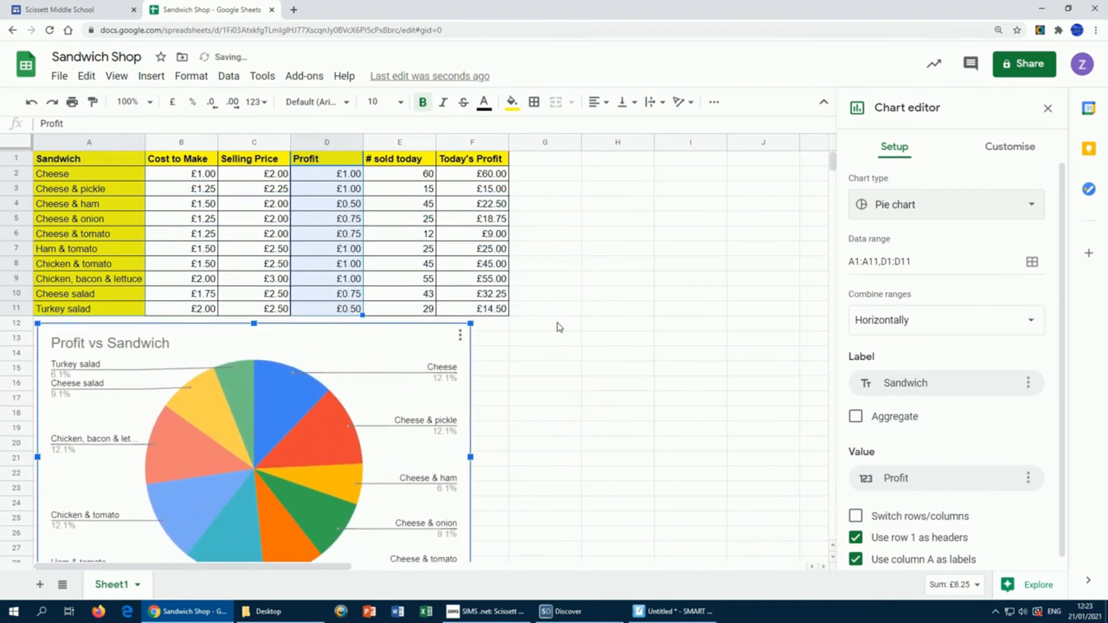
left_click(558, 324)
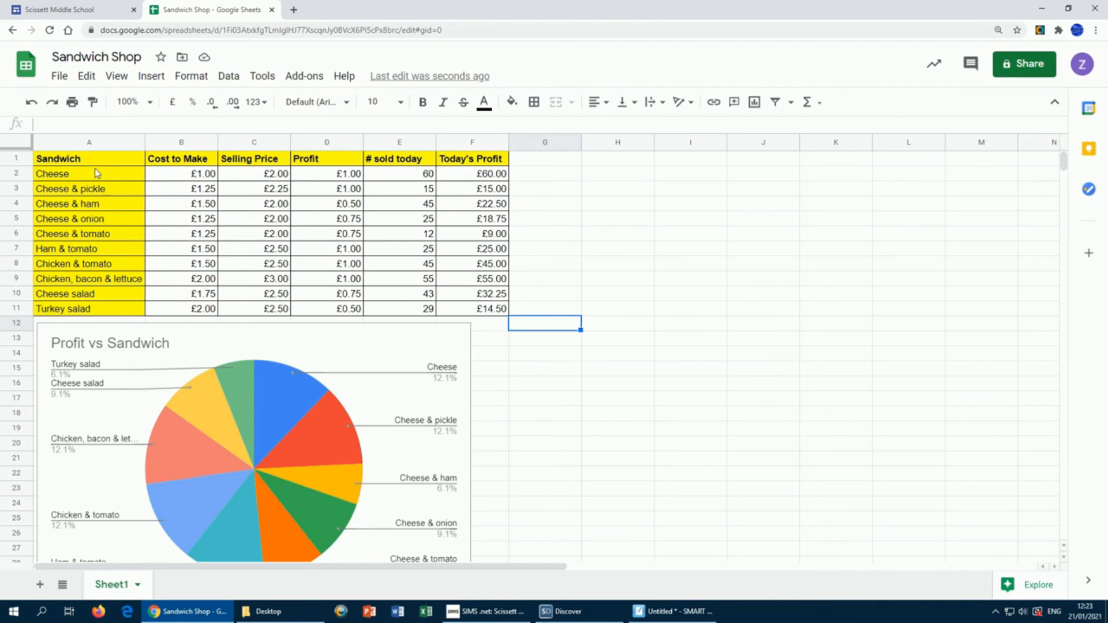
Step: Select the Sandwich names A1:A11 together with the Today's Profit figures F1:F11
left_click_drag(97, 162, 120, 311)
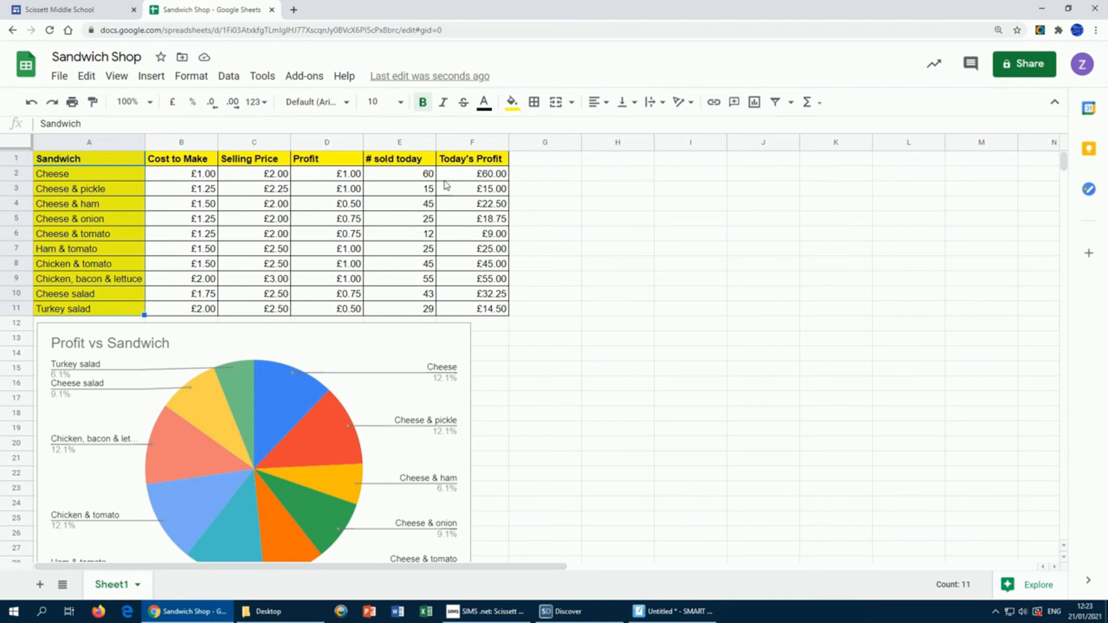
left_click_drag(330, 164, 333, 307)
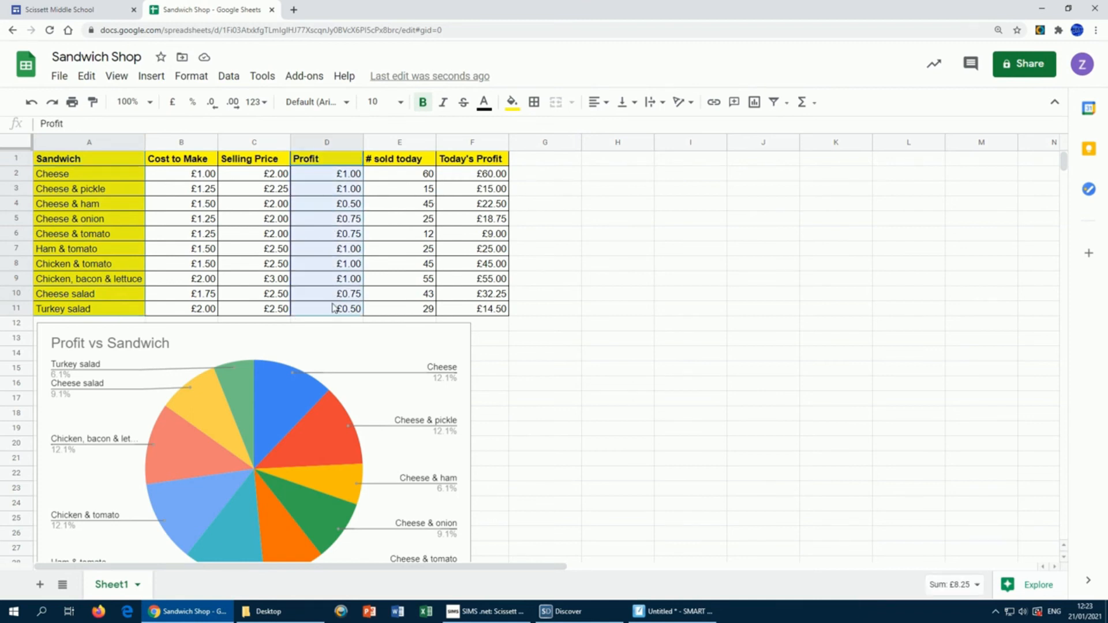
left_click(152, 77)
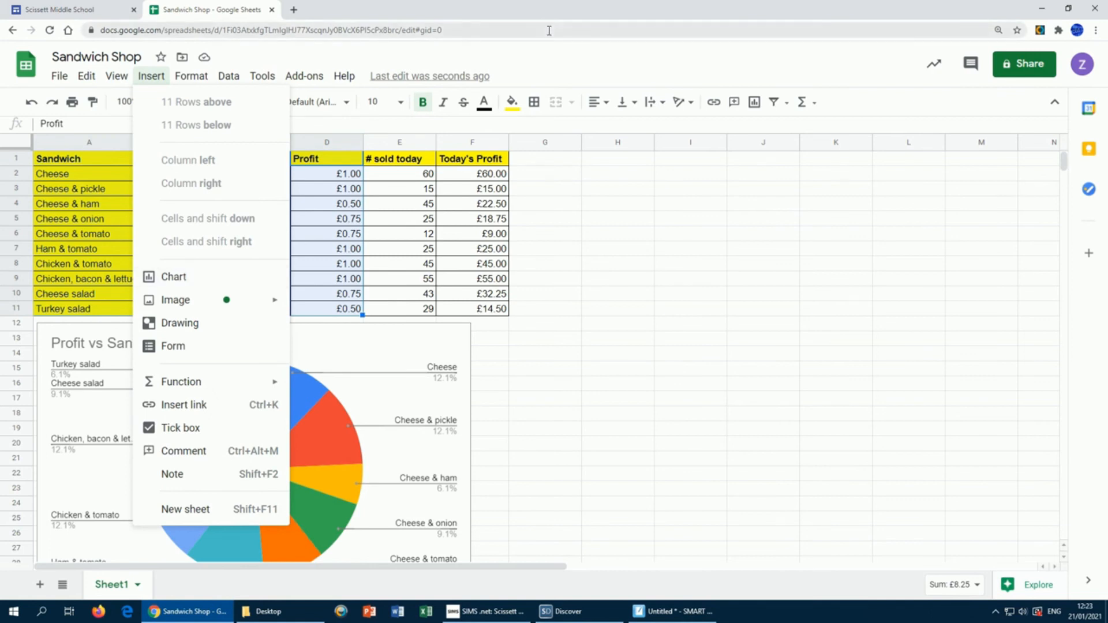
left_click(623, 224)
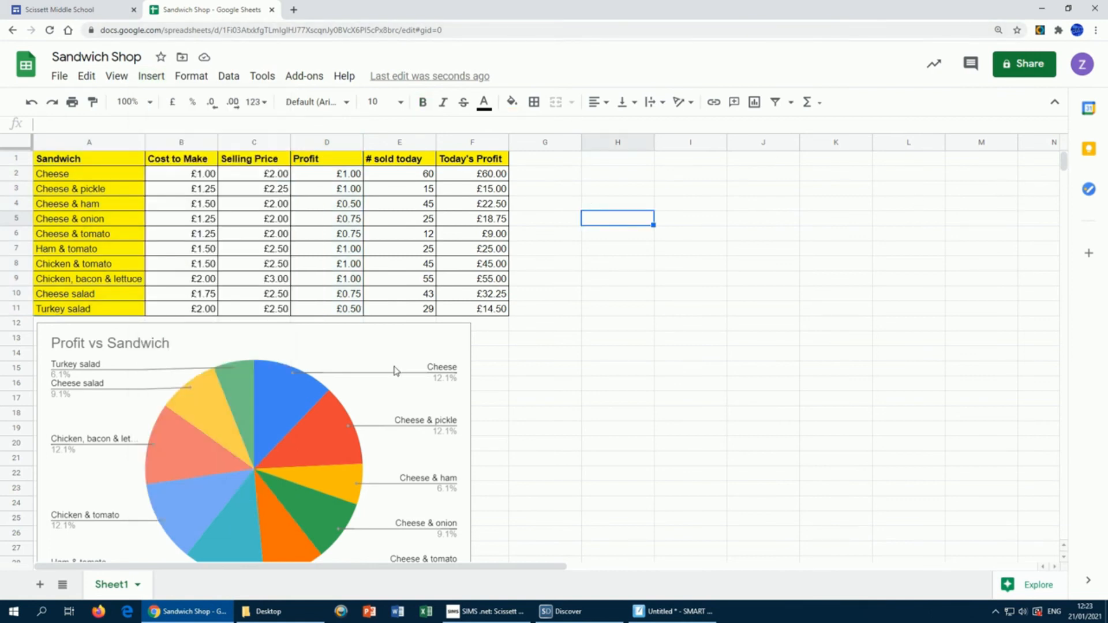
left_click(410, 335)
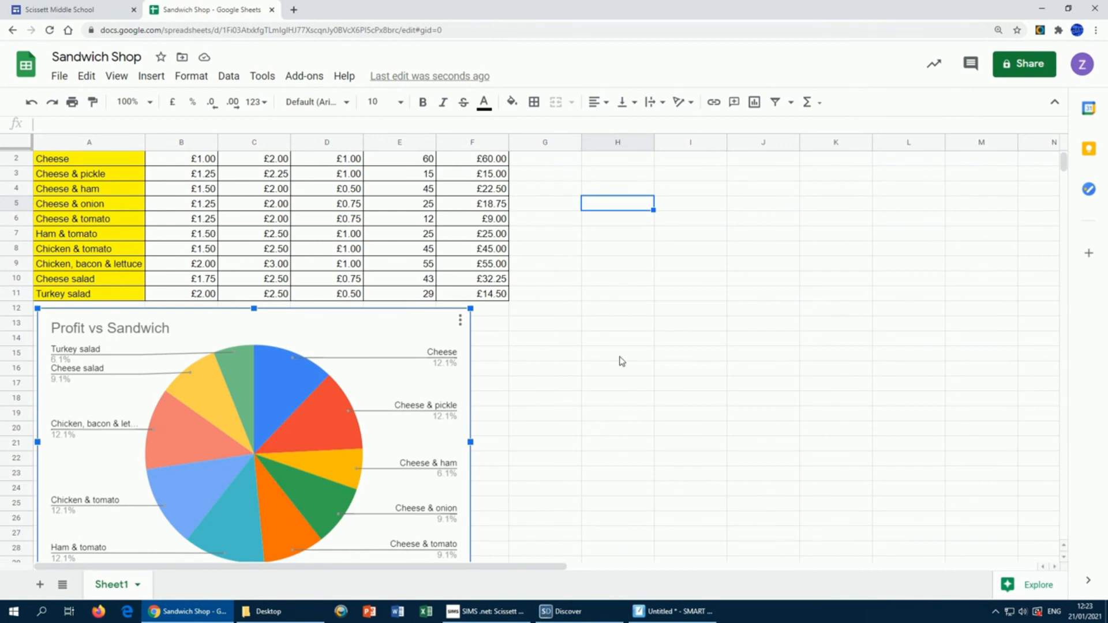
left_click(606, 370)
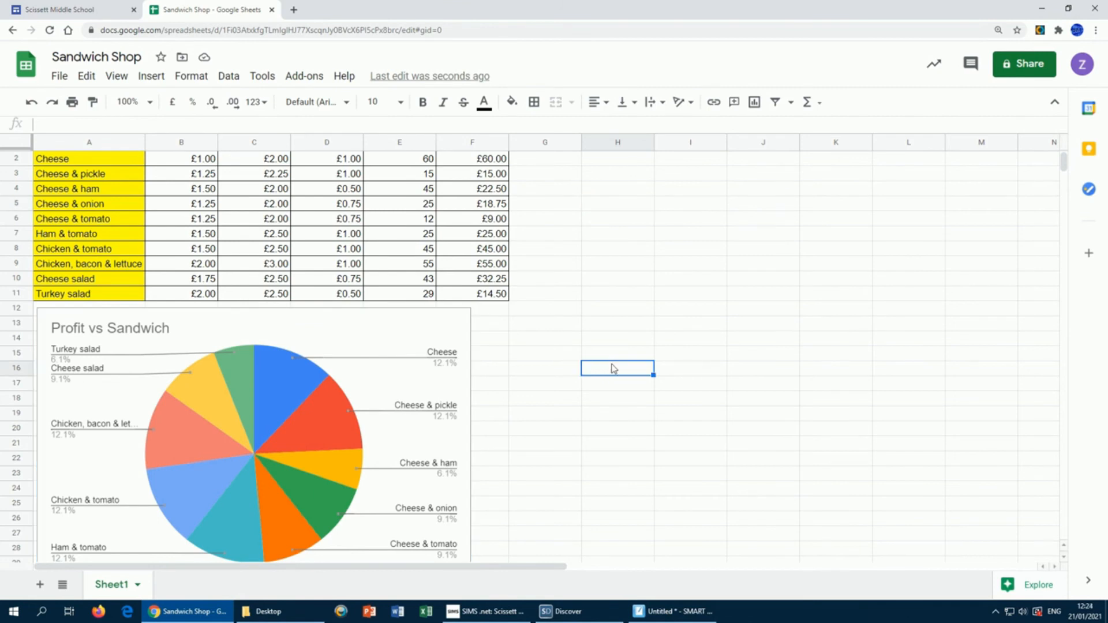
scroll(631, 321, "up", 1)
key("Left")
key("Up")
key("Up")
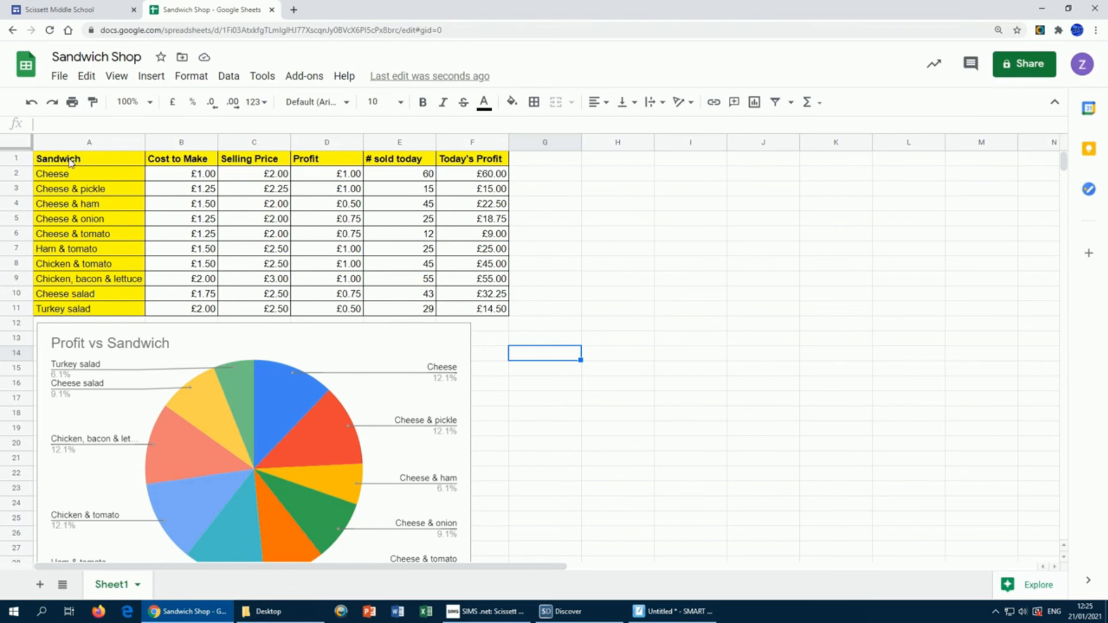
left_click_drag(91, 160, 96, 313)
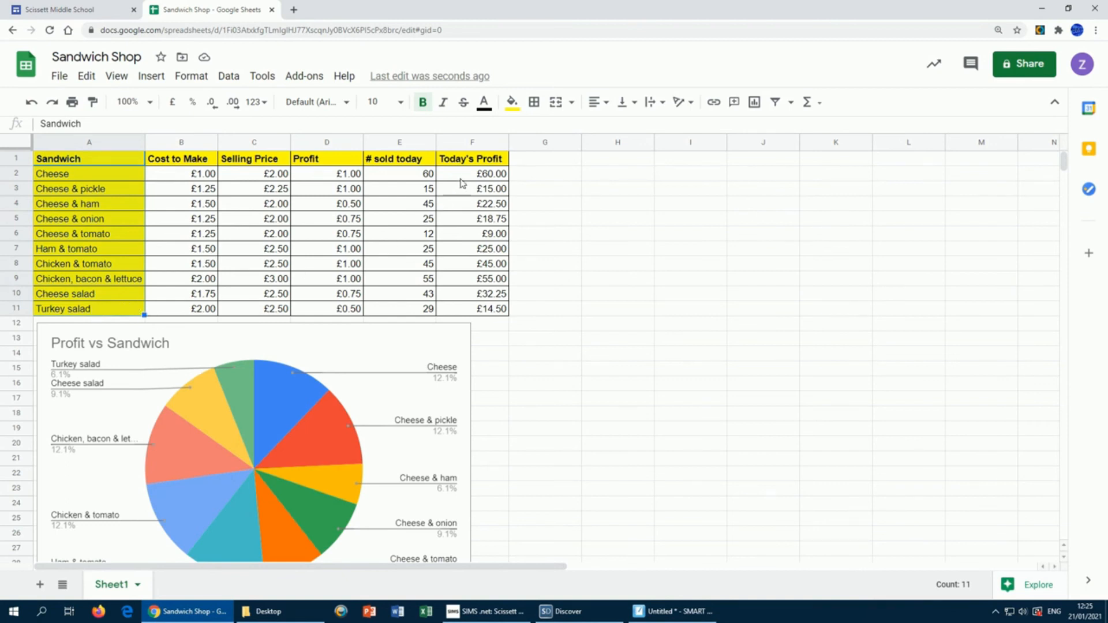
left_click_drag(470, 163, 474, 310)
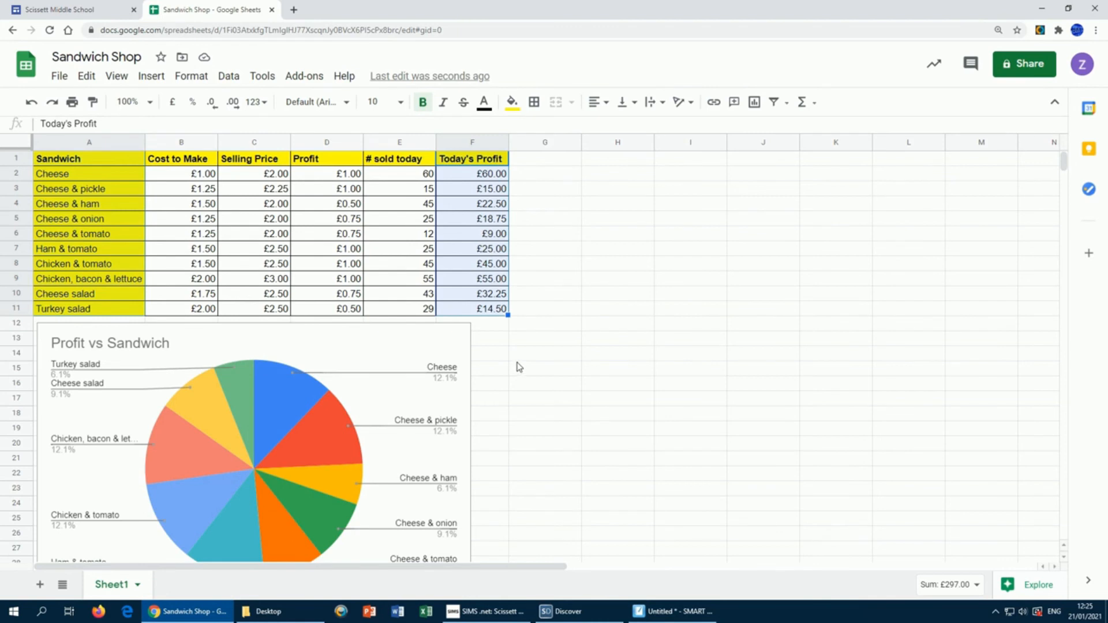
Step: Insert a Today's Profit vs Sandwich column chart and place it beside the pie chart
left_click(153, 79)
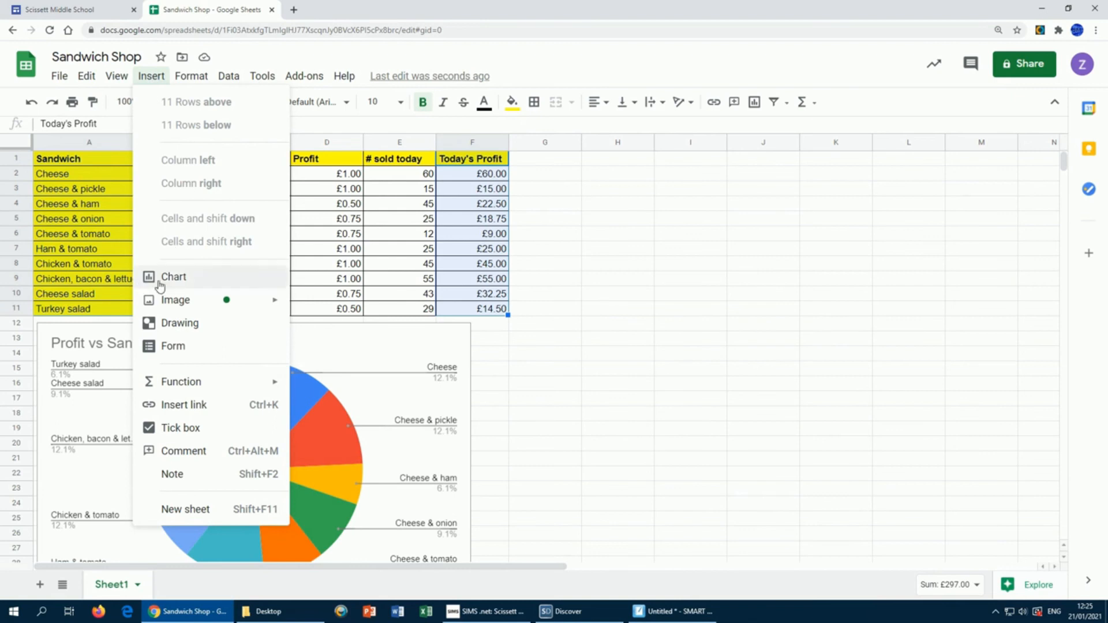
left_click(188, 279)
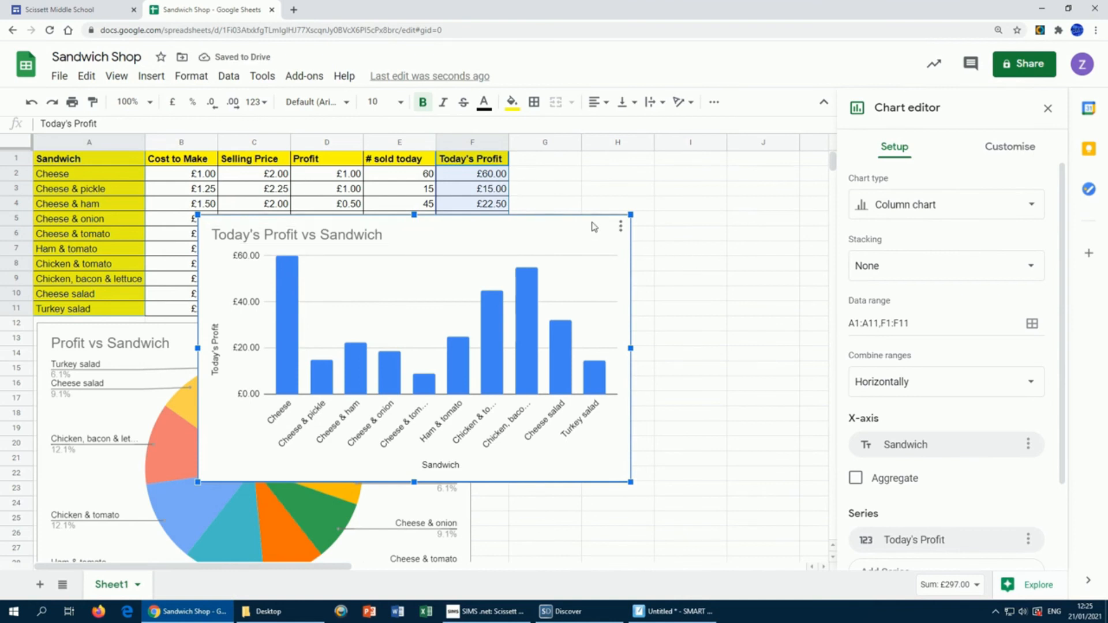
left_click_drag(591, 224, 824, 327)
left_click_drag(448, 317, 499, 315)
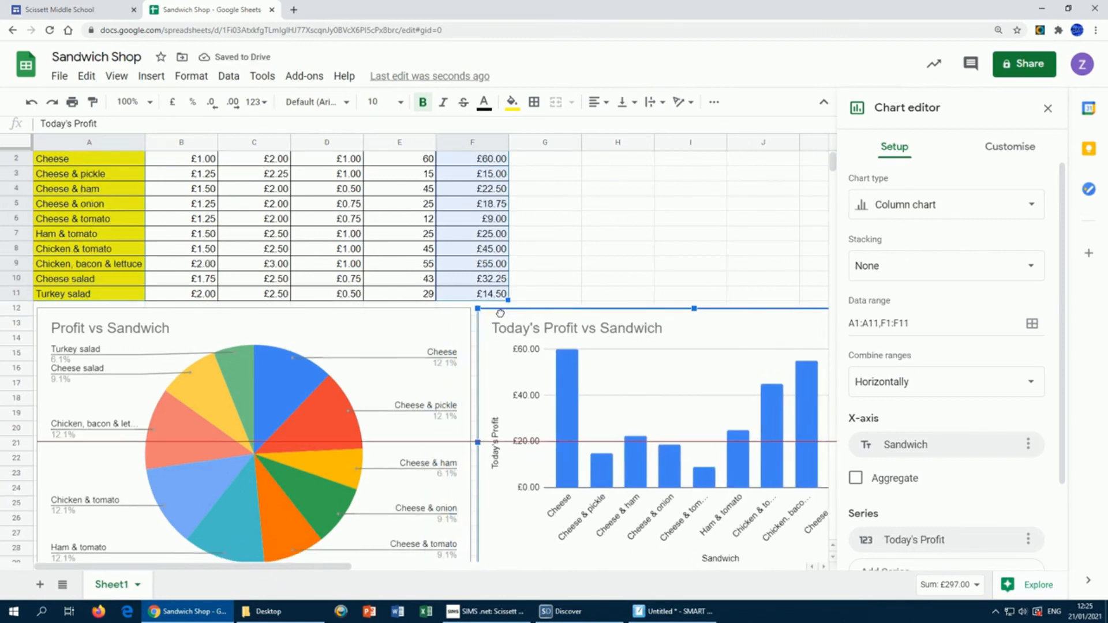
left_click(708, 192)
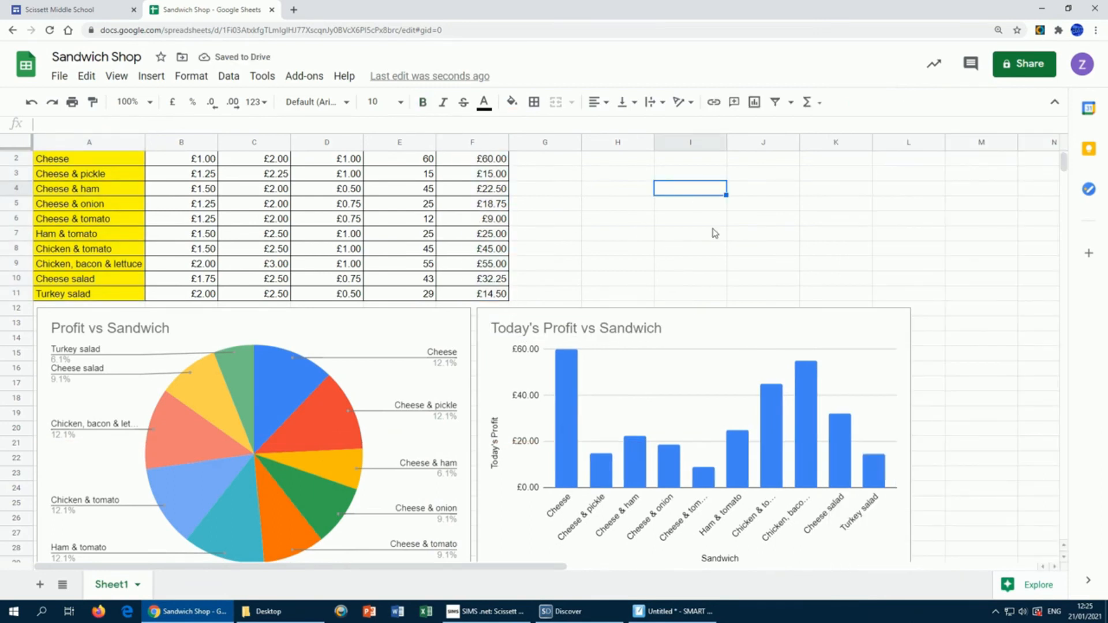
scroll(600, 237, "up", 1)
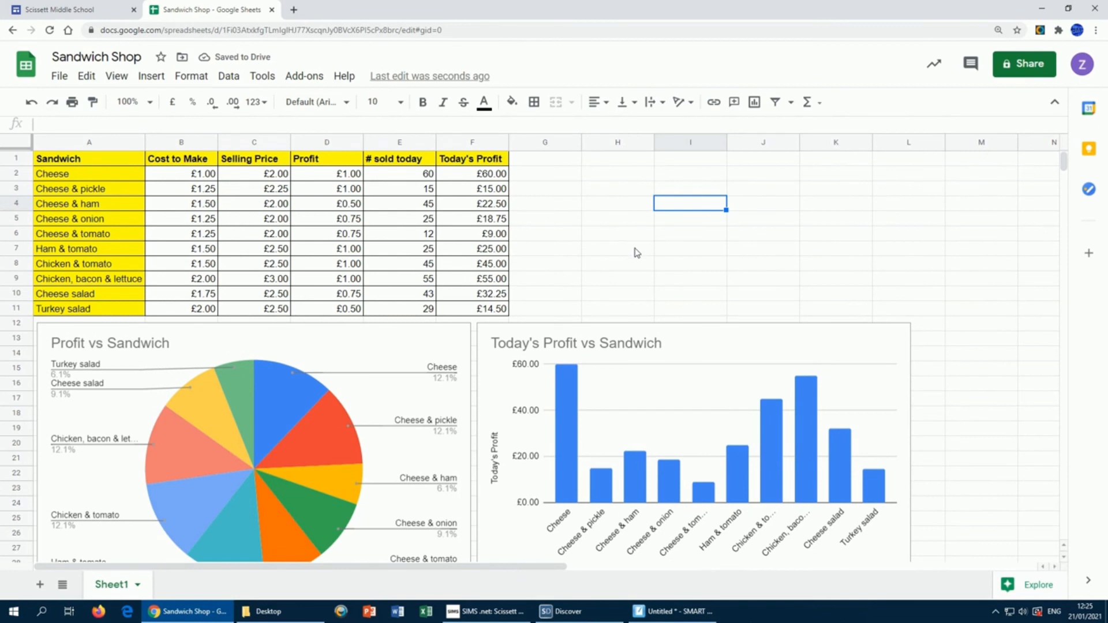
scroll(646, 277, "down", 3)
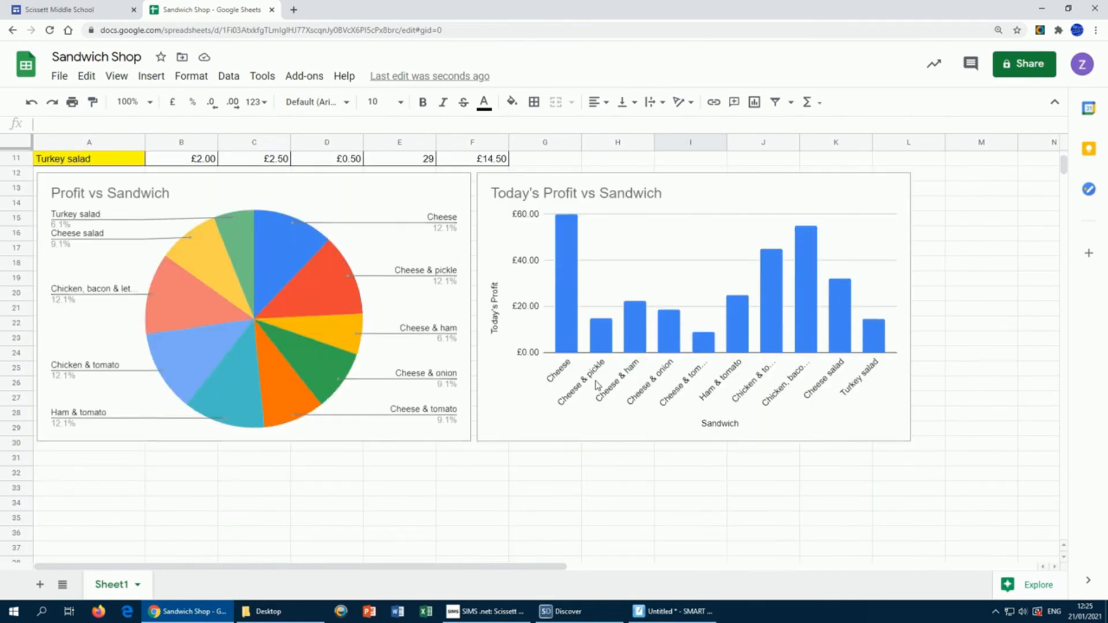
scroll(595, 387, "up", 3)
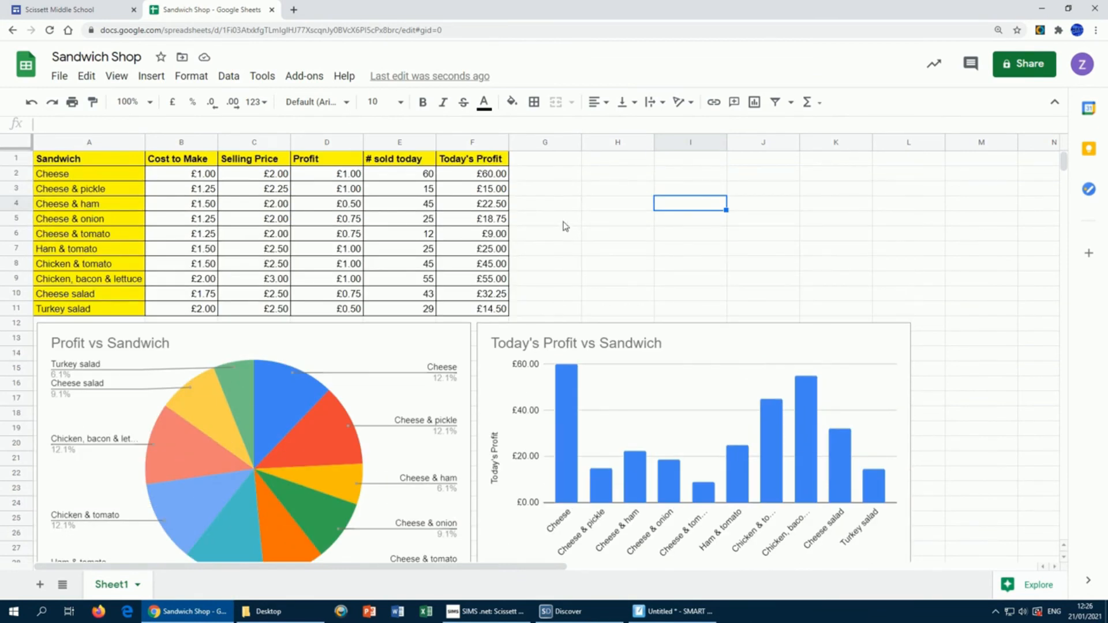
Step: Enter the student's full name in cell H1
left_click(600, 162)
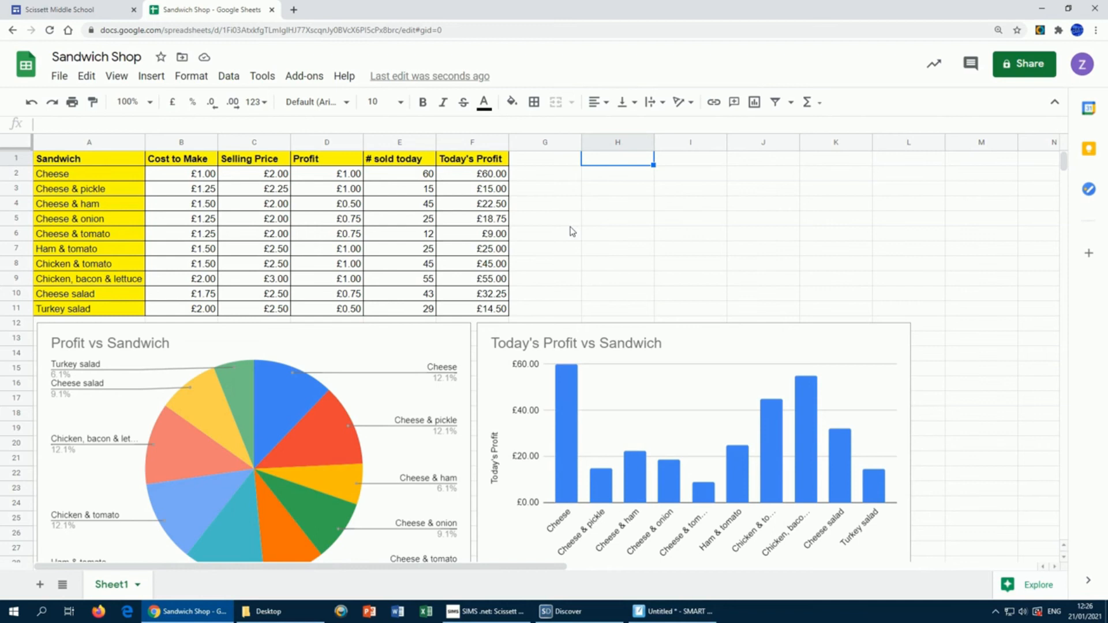
type("John")
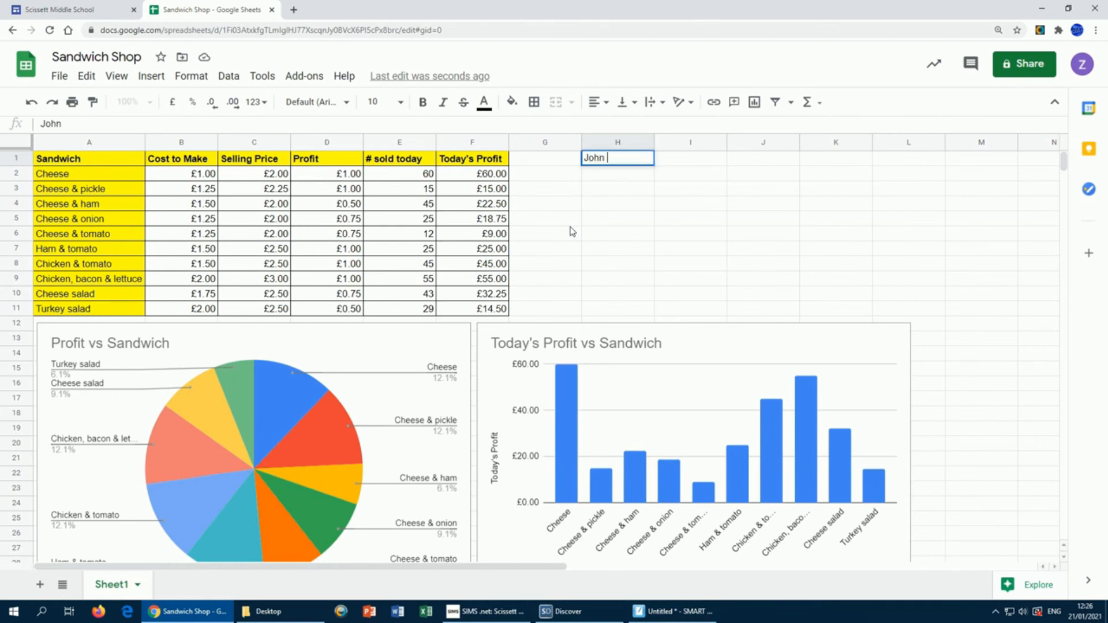
type(" Smith")
key("Return")
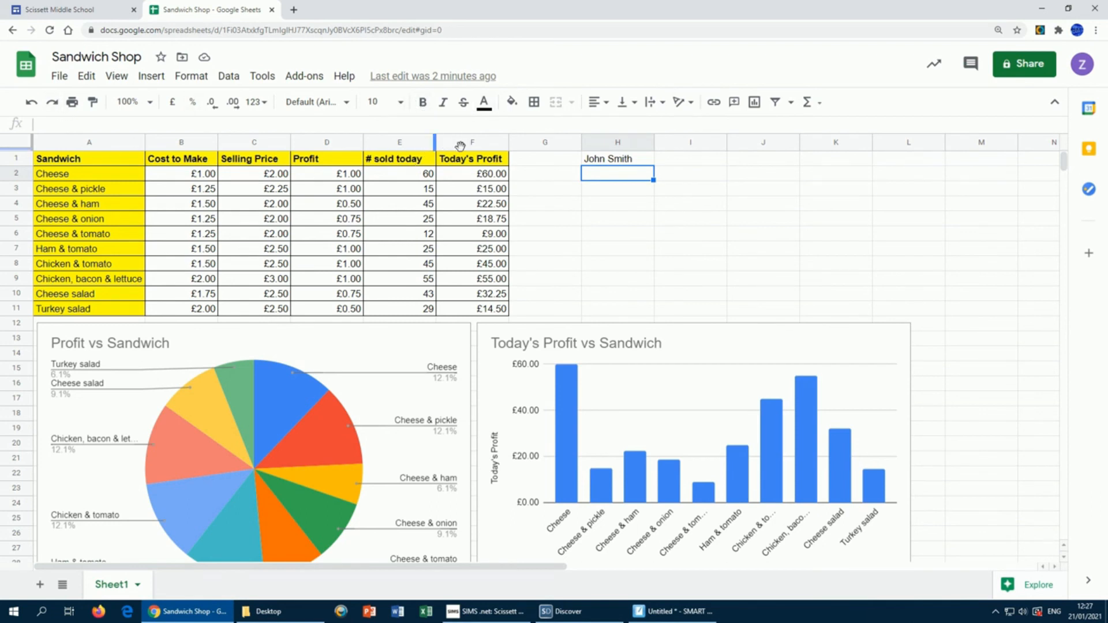
Step: Close the Sandwich Shop spreadsheet and reach the Gmail inbox via the school page's Google link
left_click(272, 10)
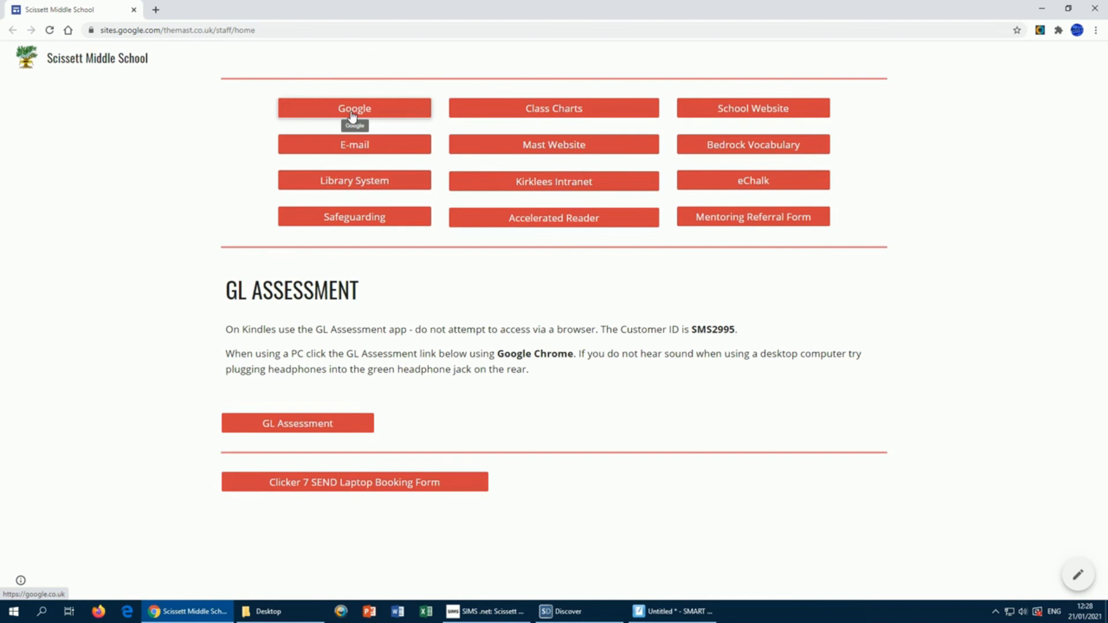
left_click(352, 116)
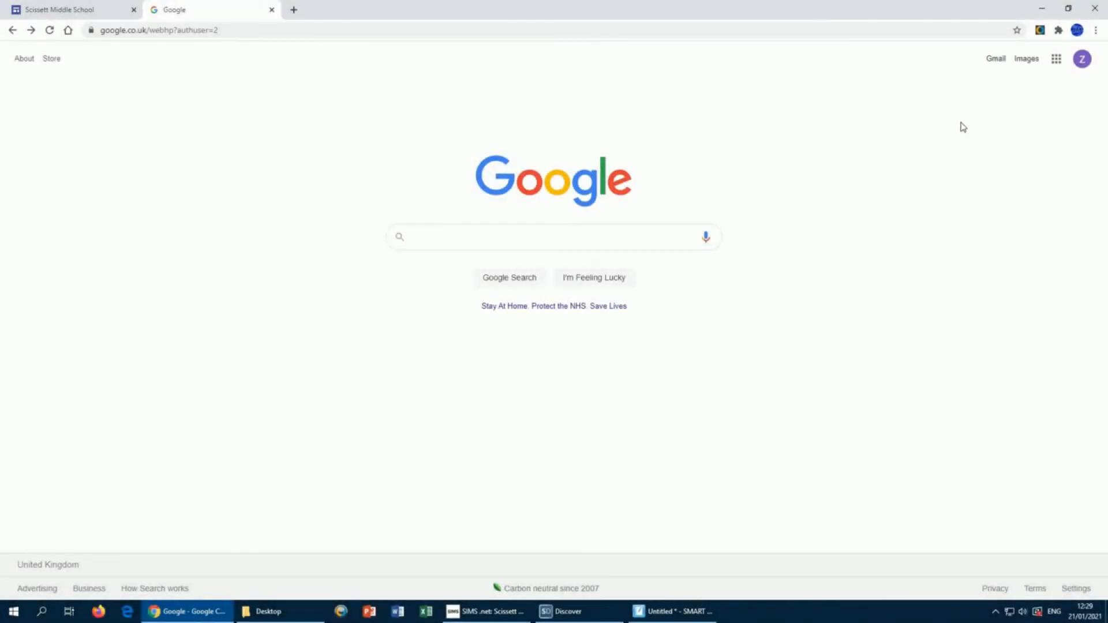
left_click(997, 63)
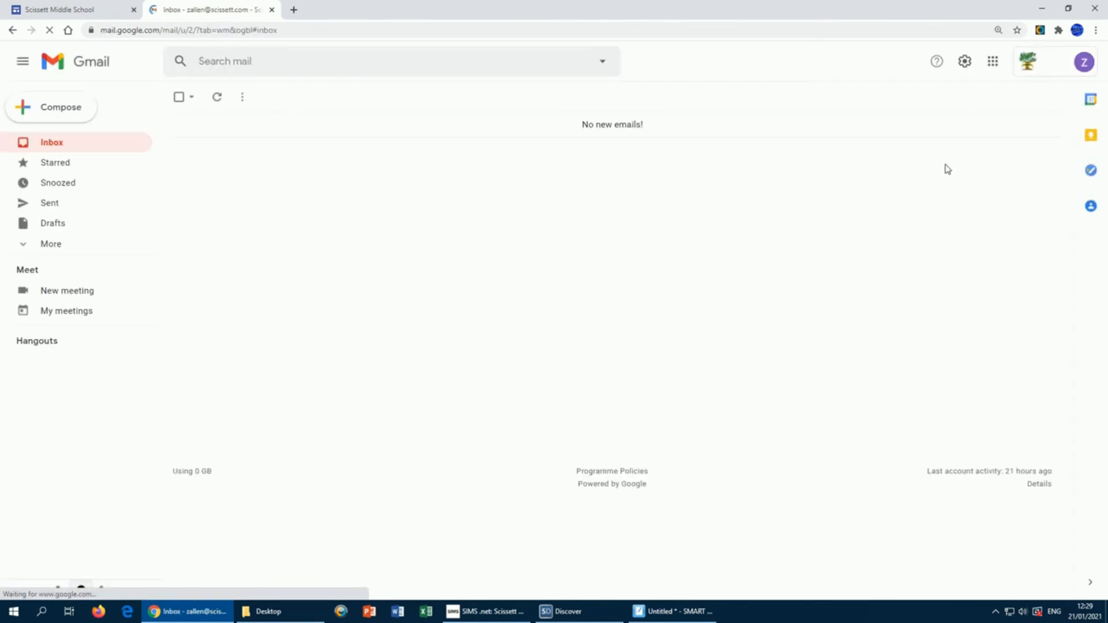
Step: Compose a new email with the subject 'Sandwich shop' and place the cursor in its body
left_click(64, 109)
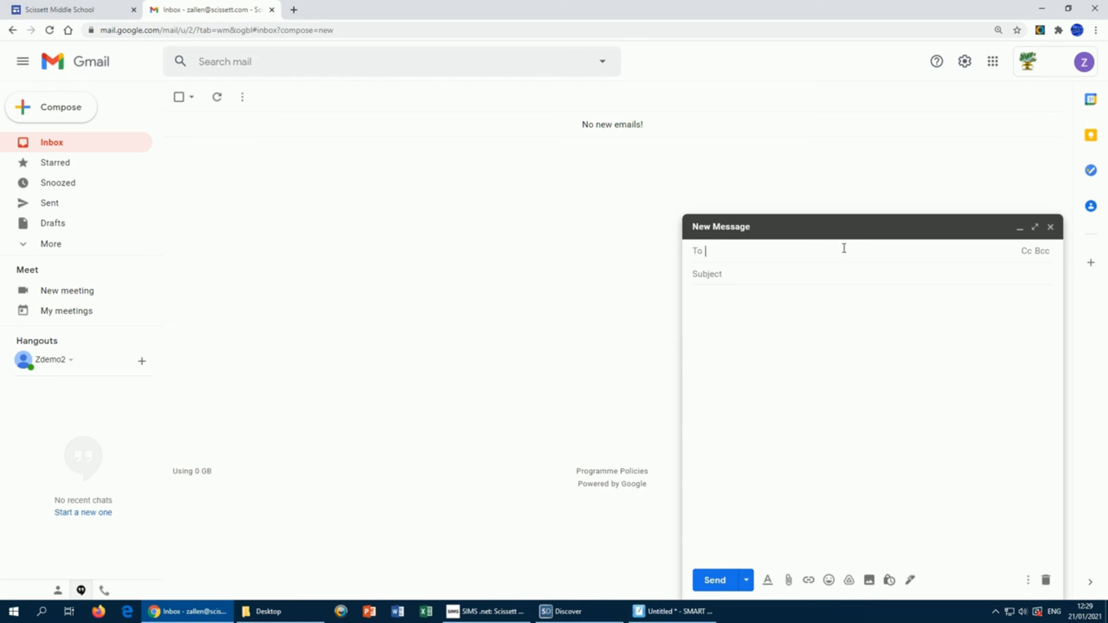
key("Tab")
type("Sandwich shop")
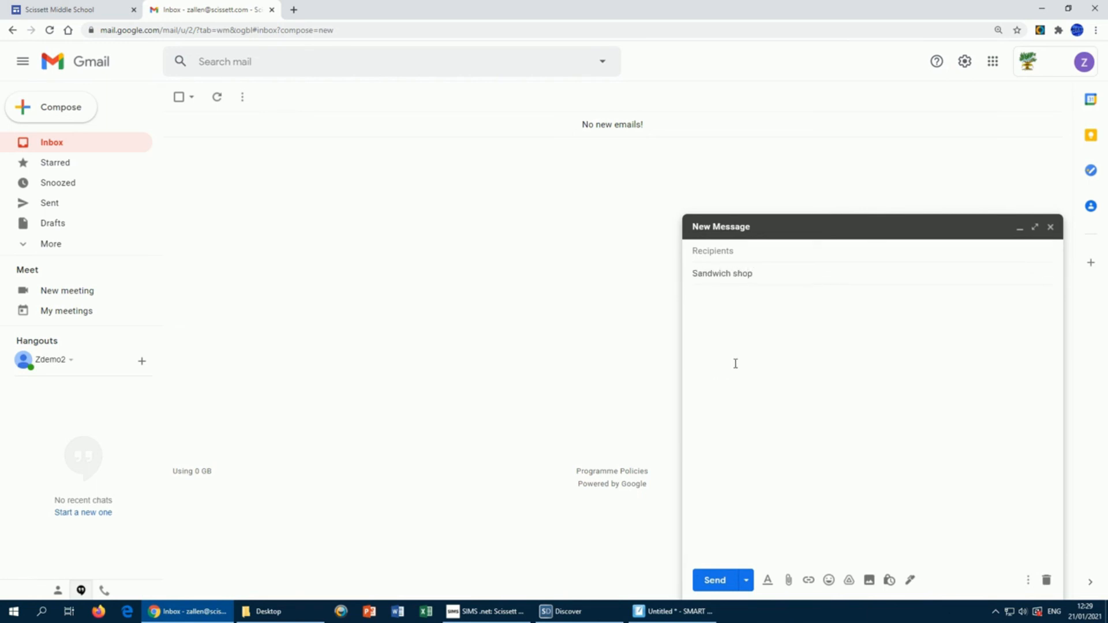
left_click(750, 329)
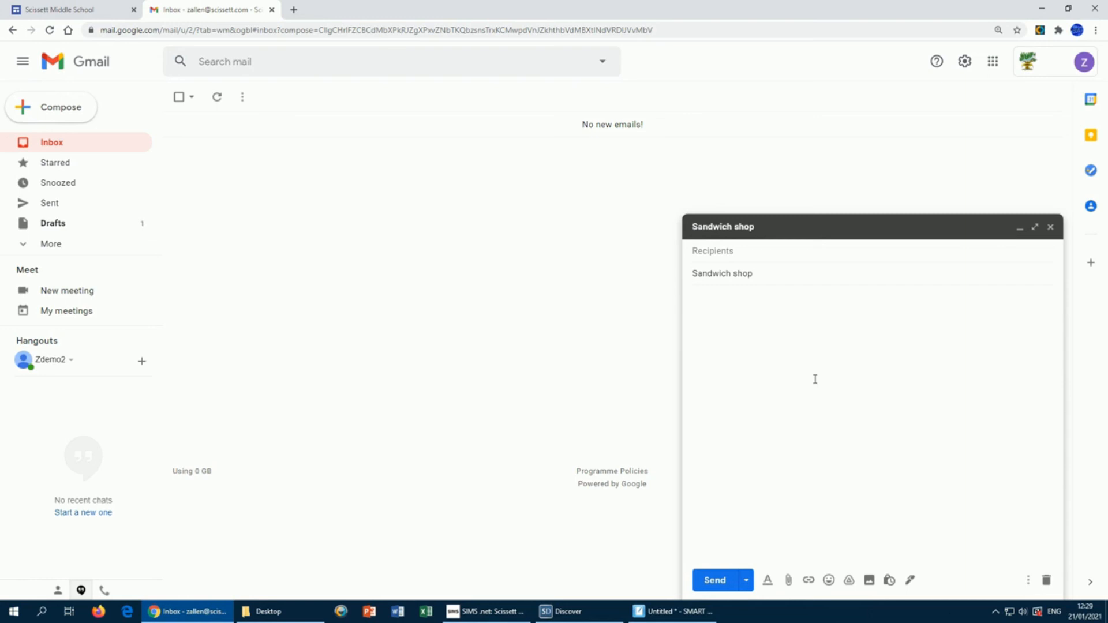
Step: Attach the Sandwich Shop spreadsheet as a Drive link and start entering the recipient's name
left_click(849, 581)
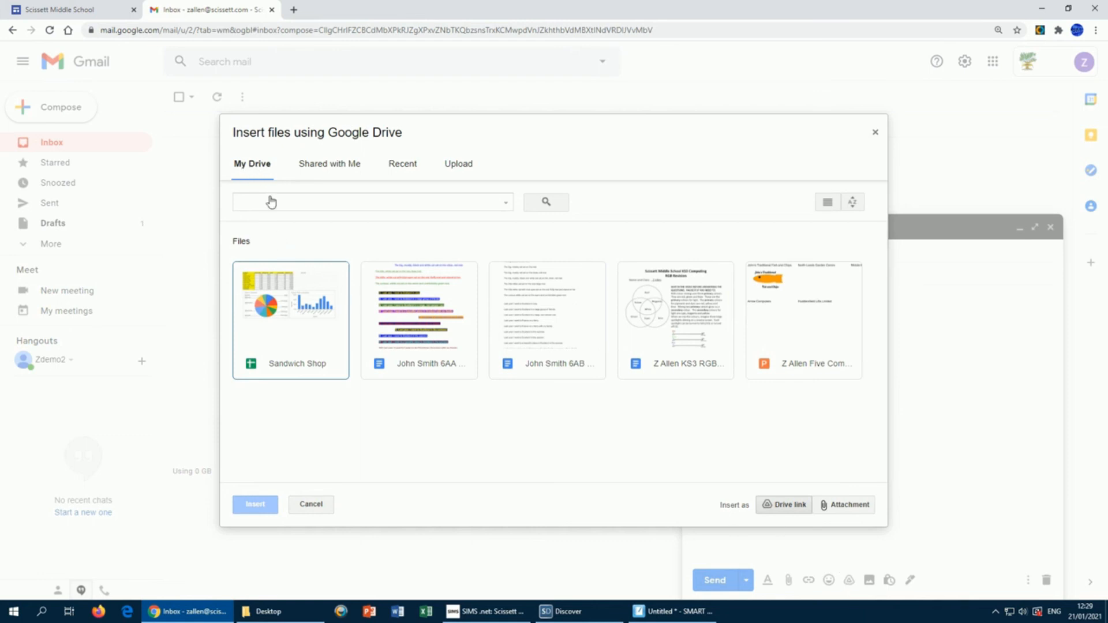
left_click(295, 330)
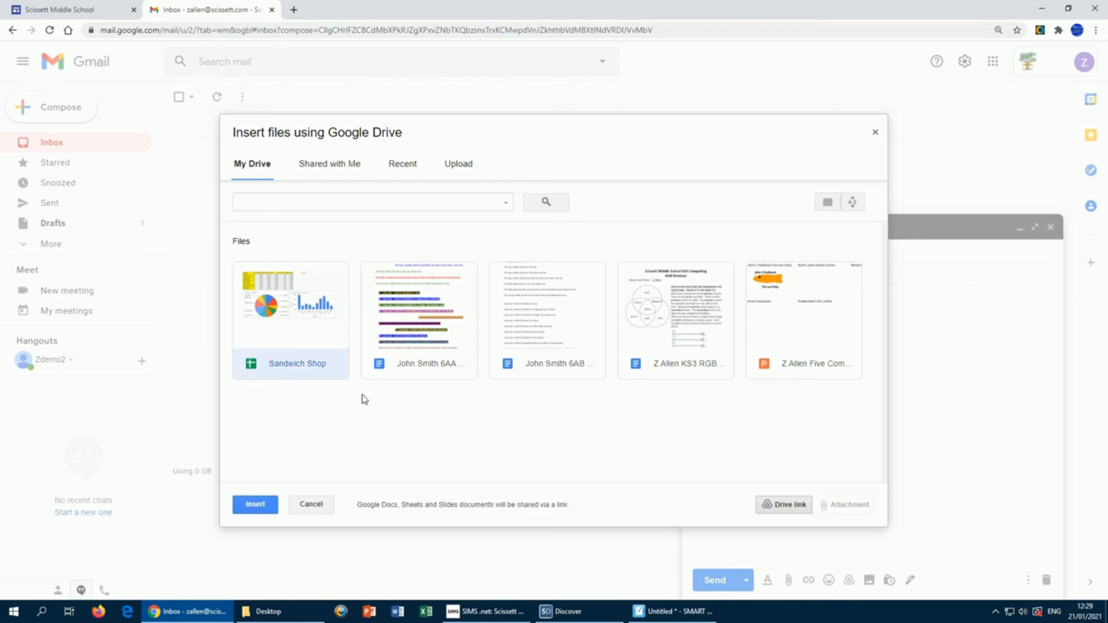
left_click(254, 506)
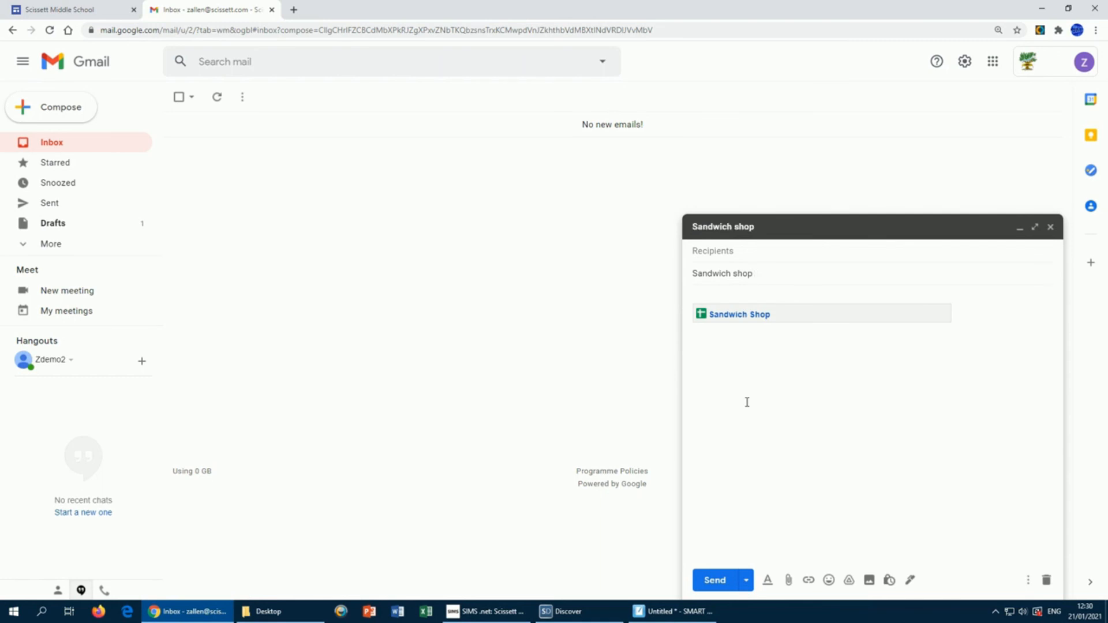
type("John Smi")
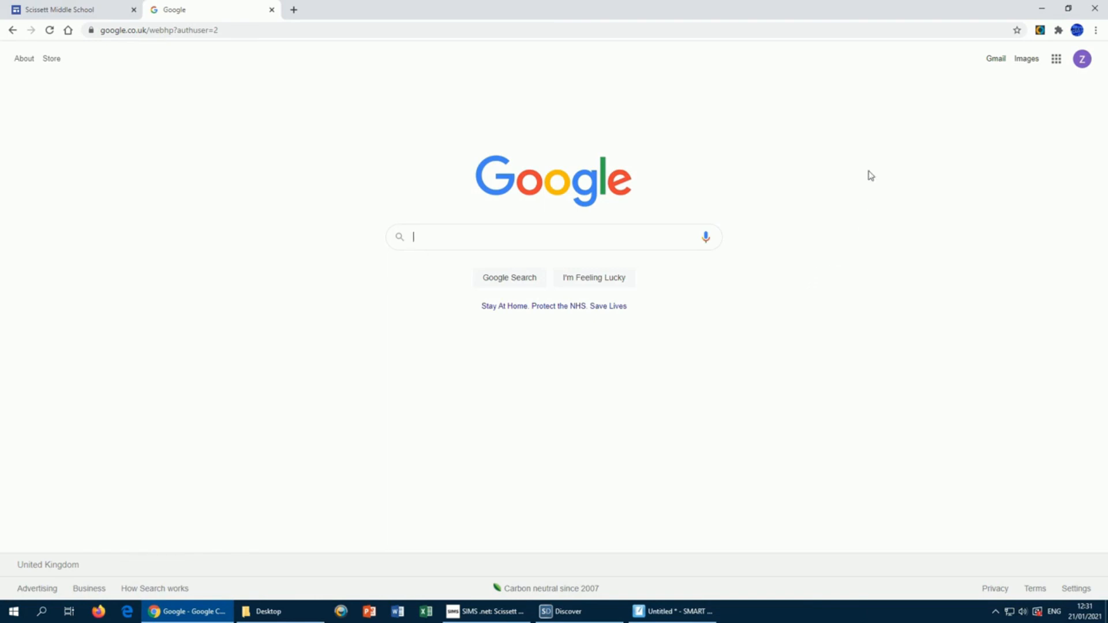
Step: Open Google Sheets from the apps grid and create a Blank spreadsheet
left_click(1056, 59)
left_click(1054, 166)
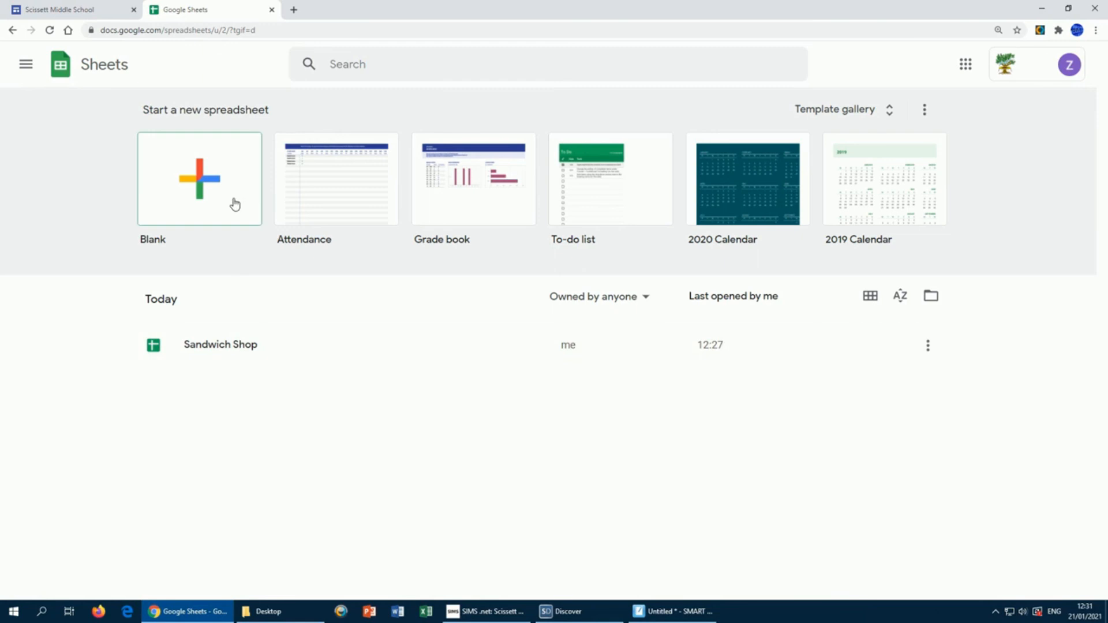
left_click(210, 193)
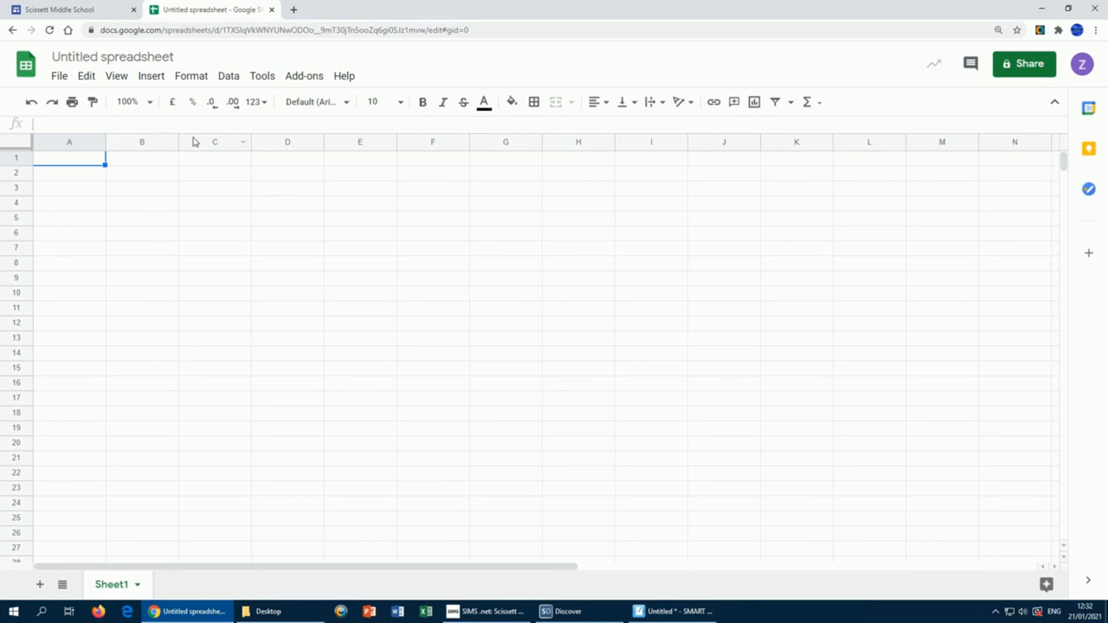
left_click(152, 57)
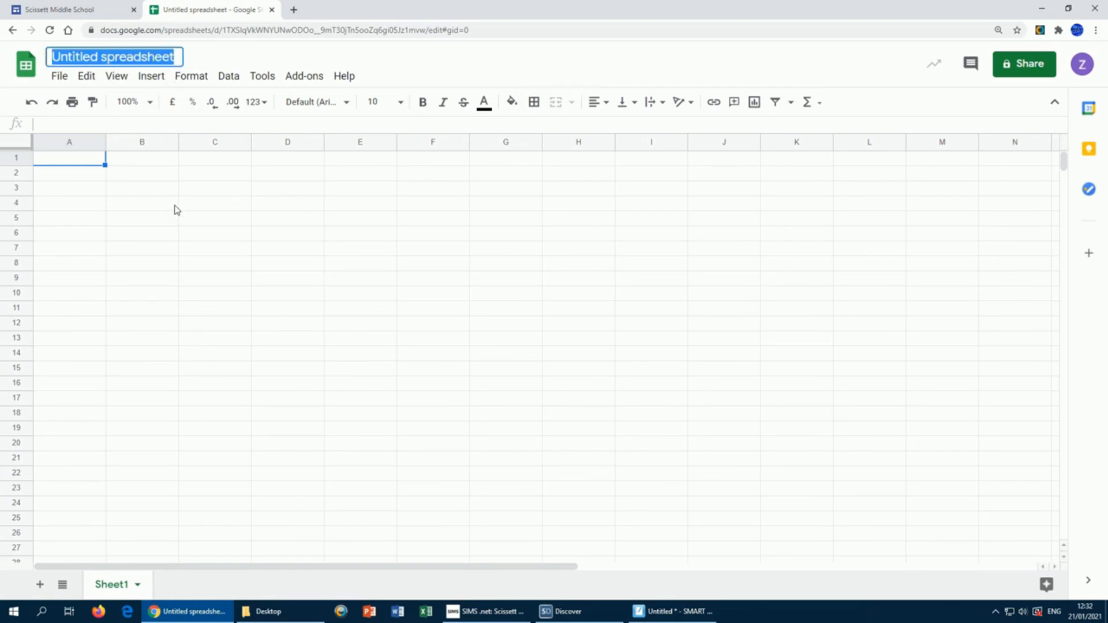
Step: Title the spreadsheet 'Pie Shop' and enter headings Pie, Cost, Selling price, Profit in A1:D1
type("Pie Shop")
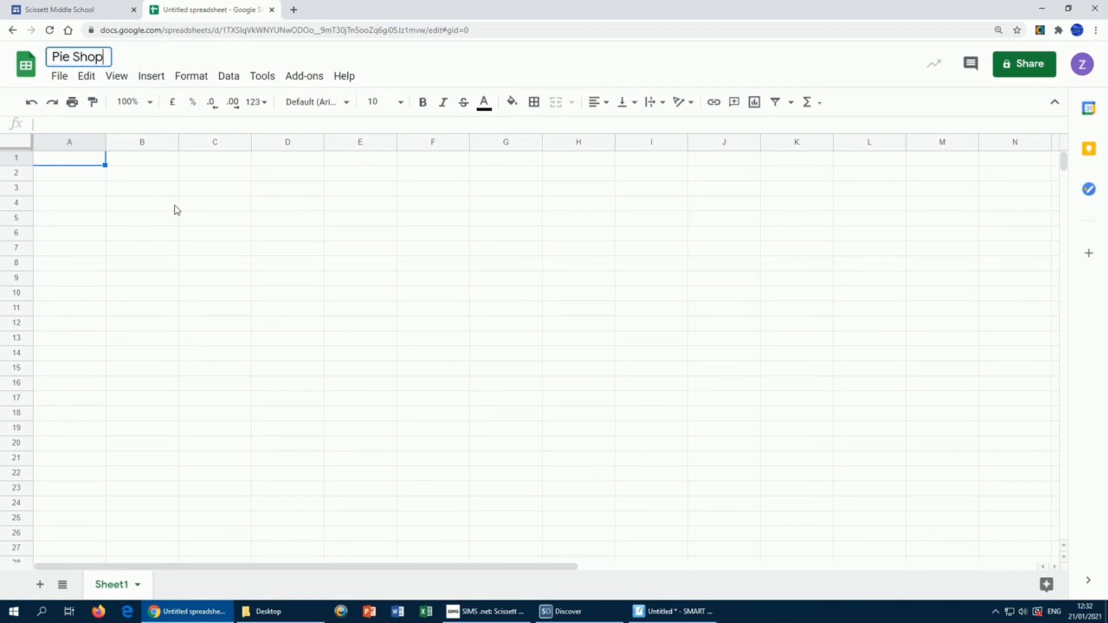
key("Return")
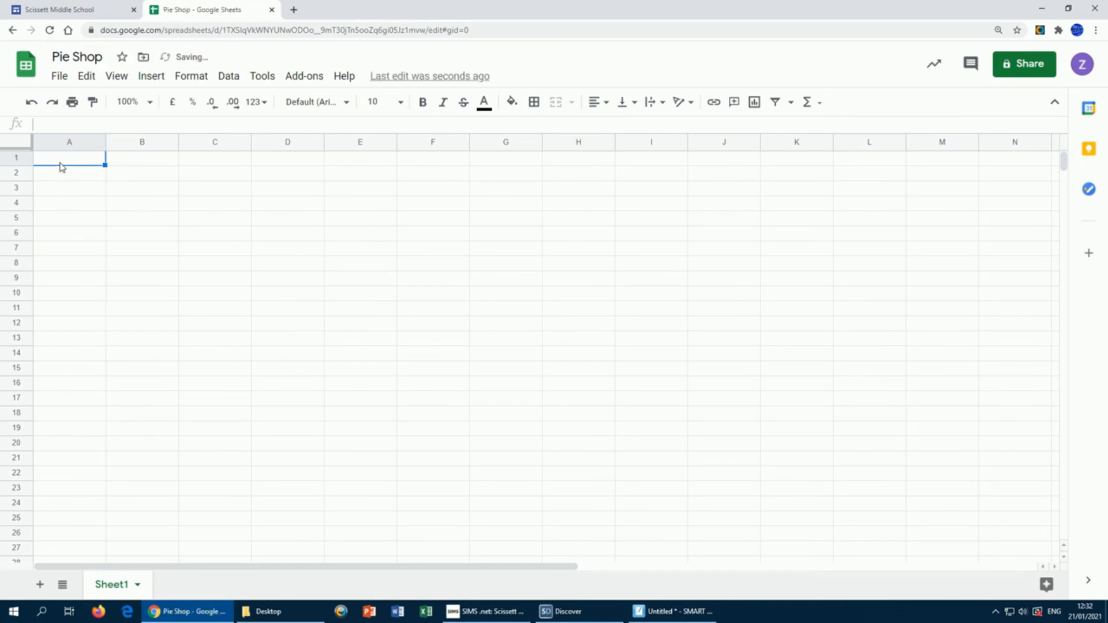
type("Pie")
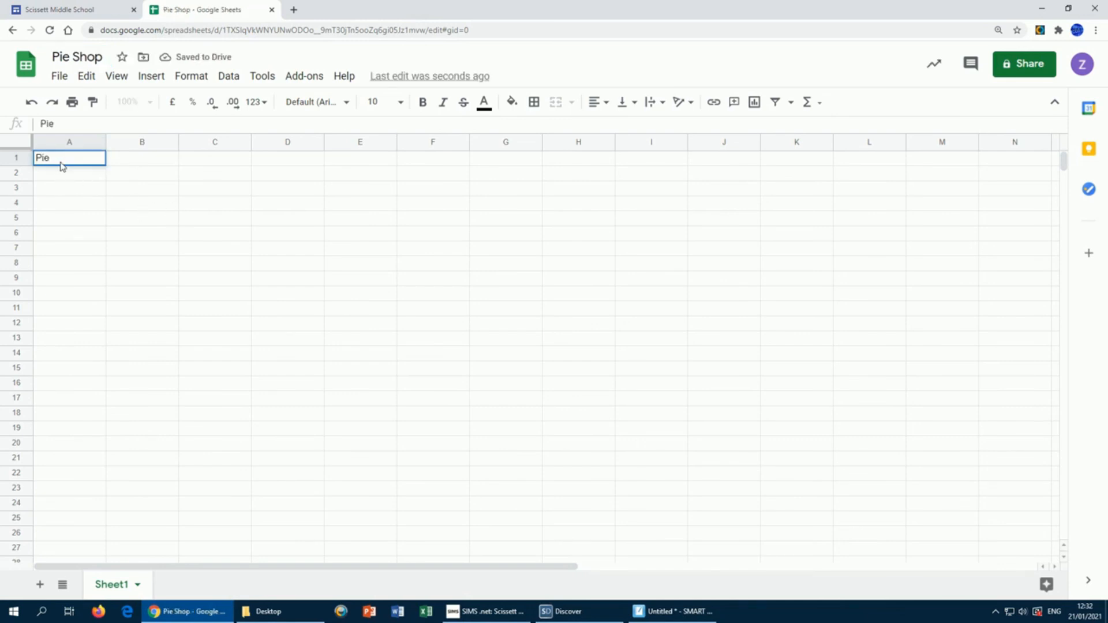
key("Tab")
type("Cost")
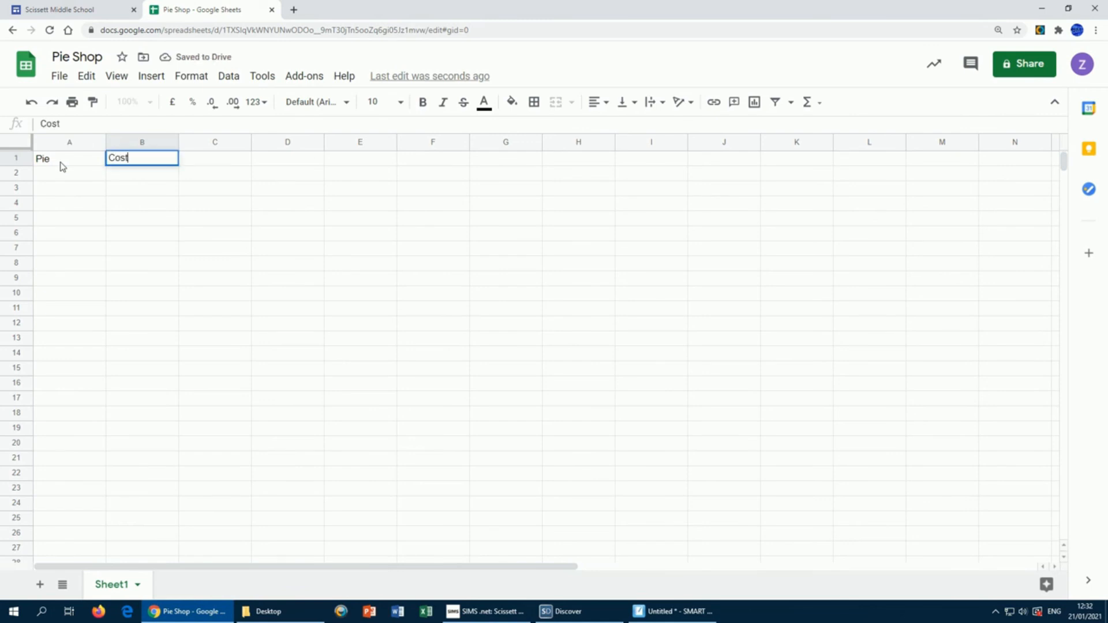
key("Tab")
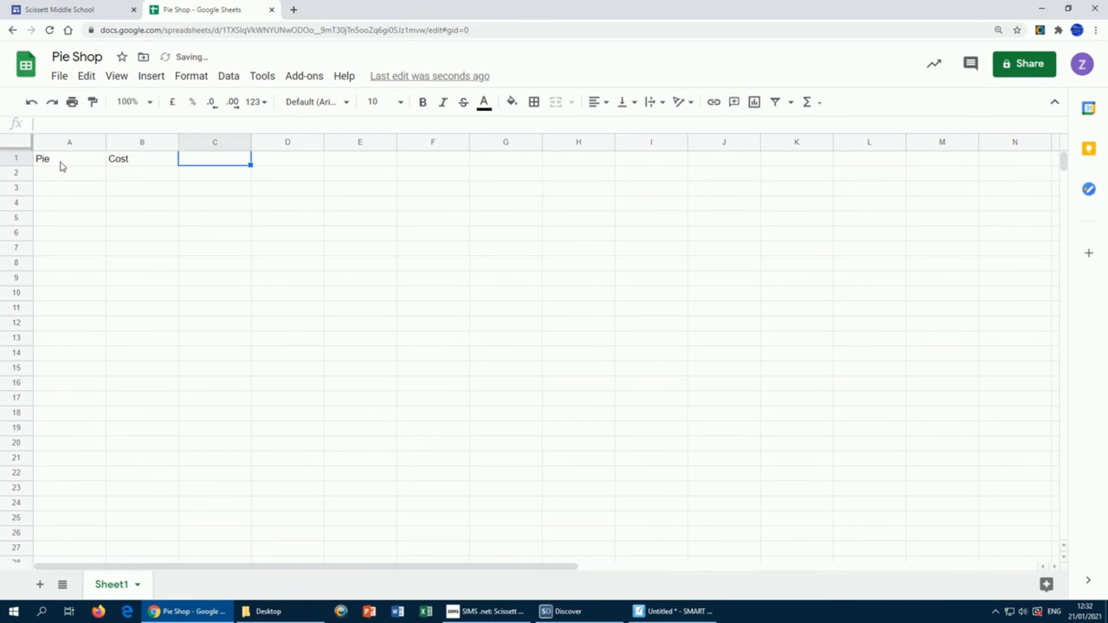
type("Sellin")
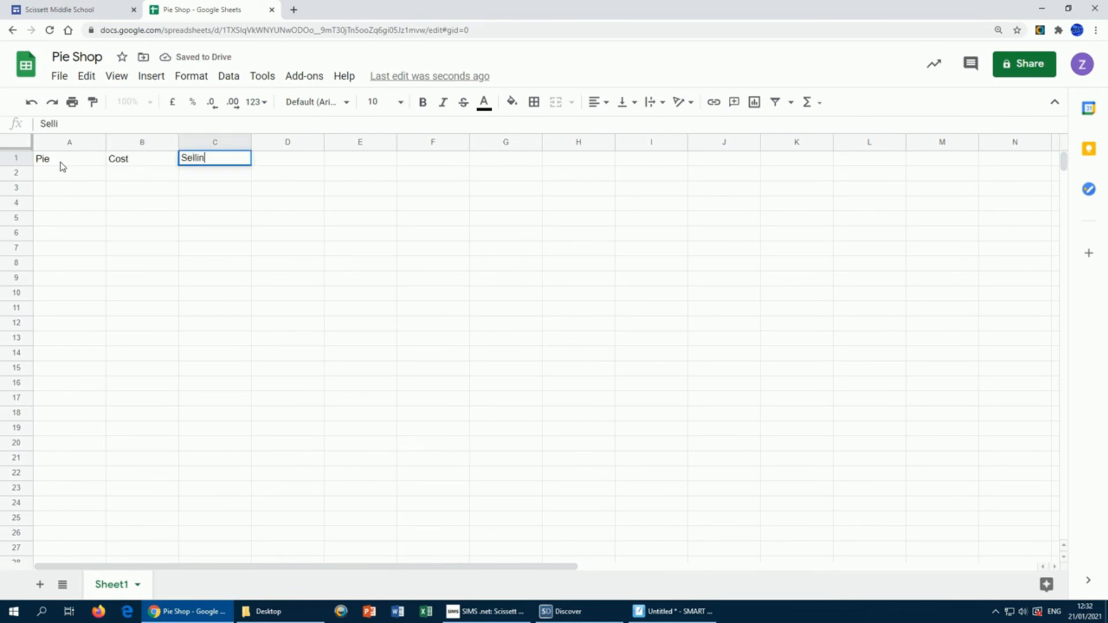
type("g price")
key("Tab")
type("Profit")
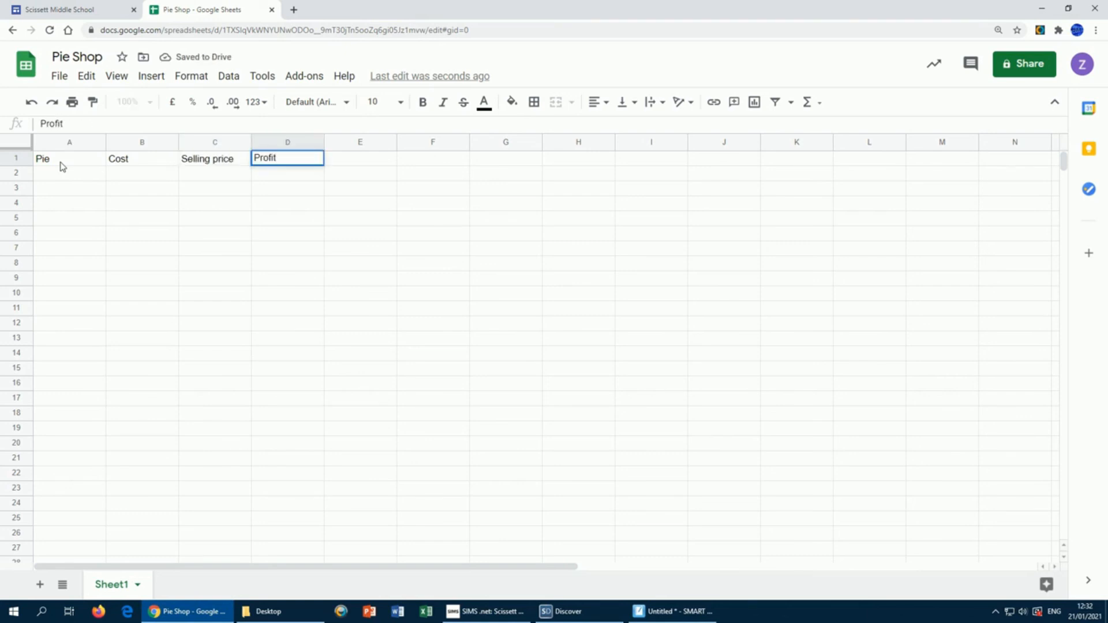
key("Tab")
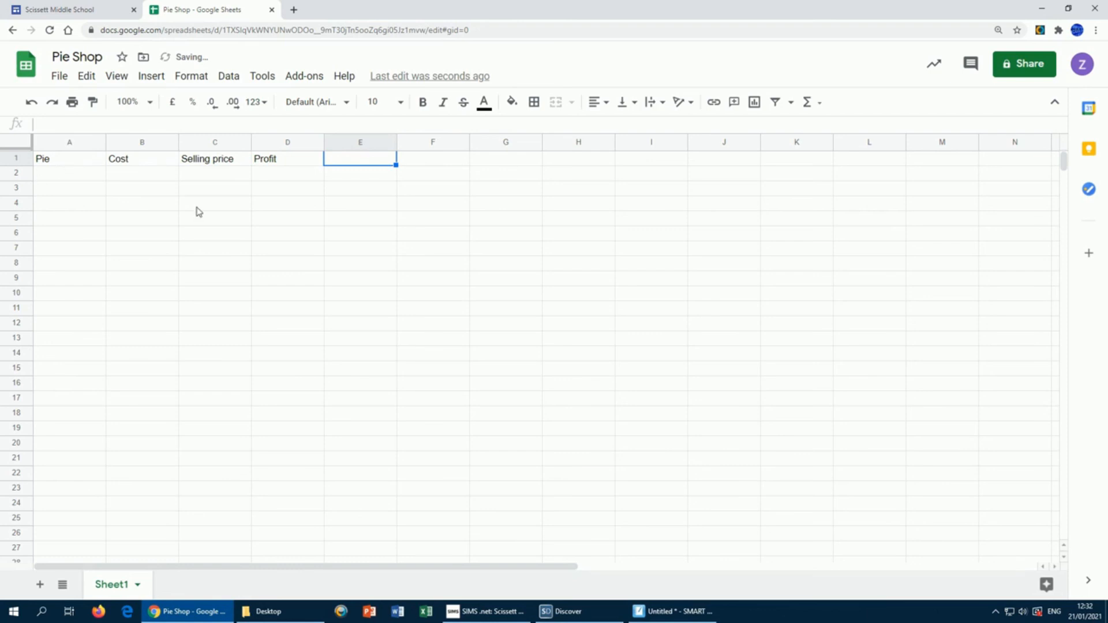
Step: Check the row 1 heading cells, then select cell A2 under Pie
left_click(302, 166)
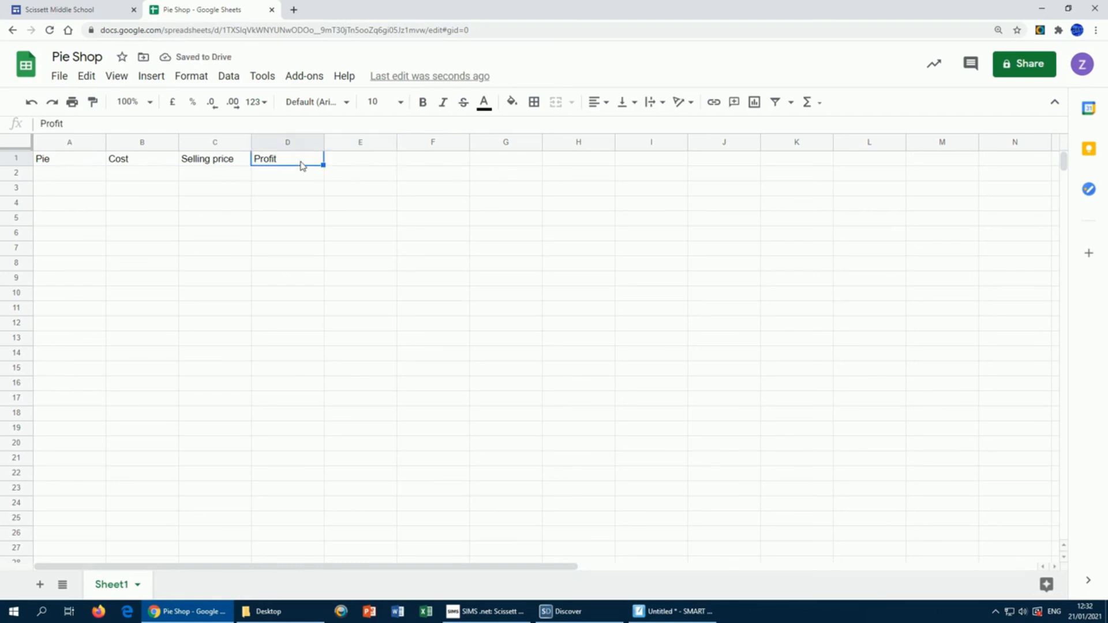
left_click(345, 164)
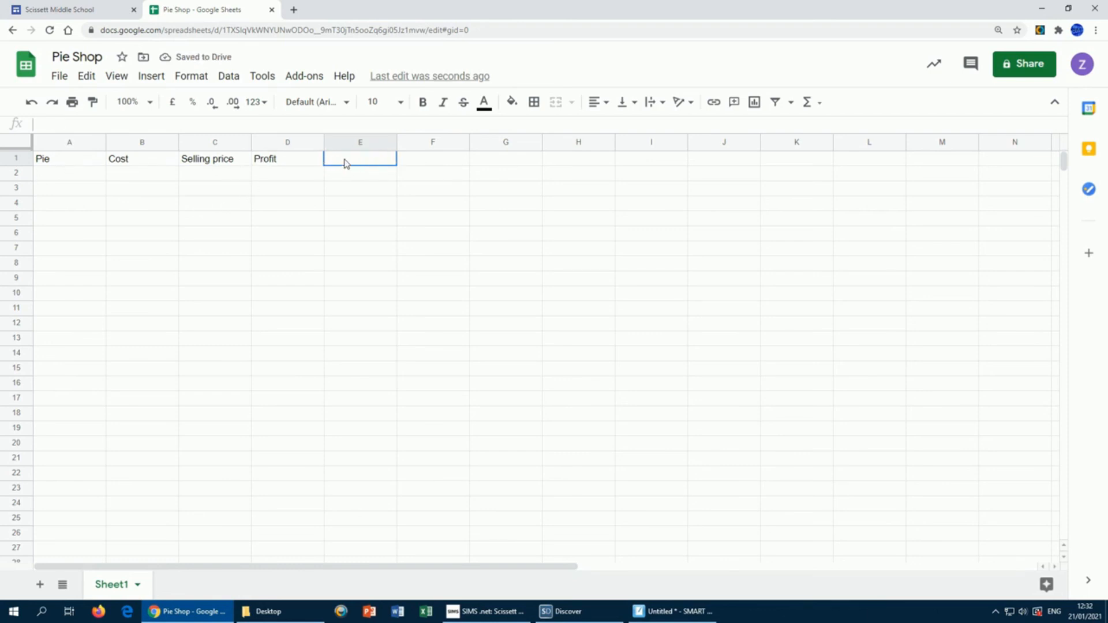
left_click(428, 165)
left_click(354, 165)
left_click(65, 179)
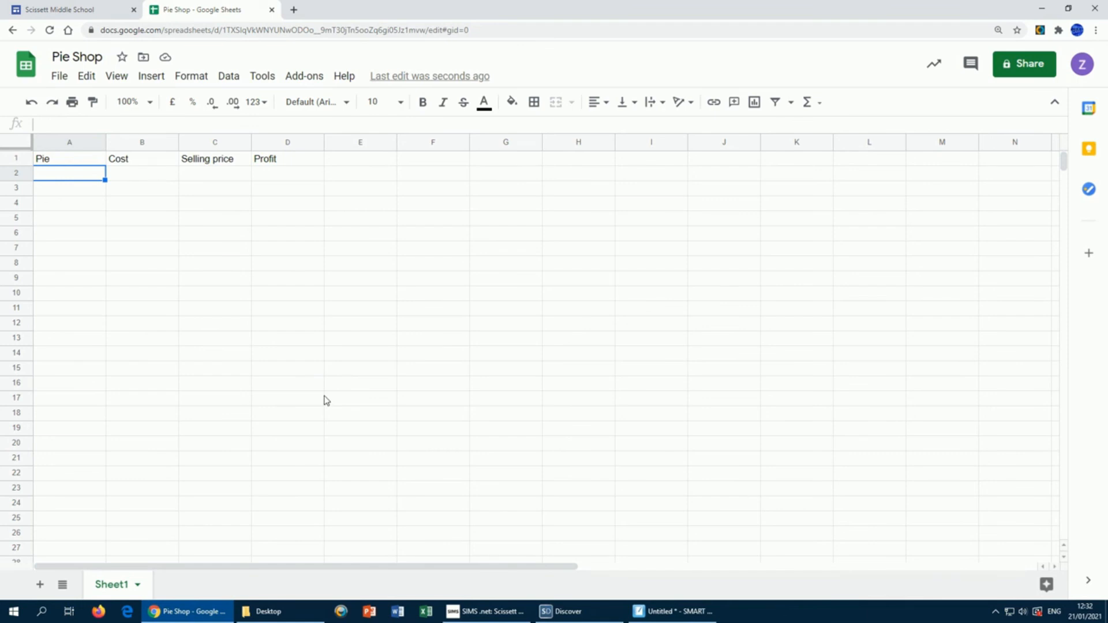
Step: Format the Cost (B2:B11) and Selling price (C2:C11) cells as British Pound Sterling
left_click_drag(58, 176, 70, 311)
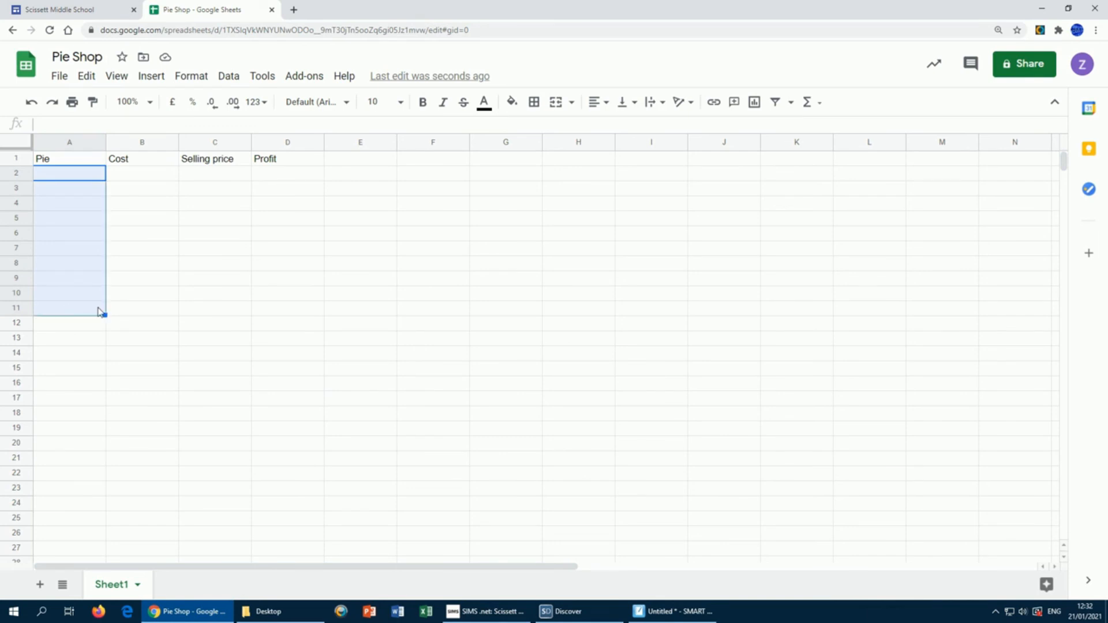
left_click_drag(135, 176, 140, 321)
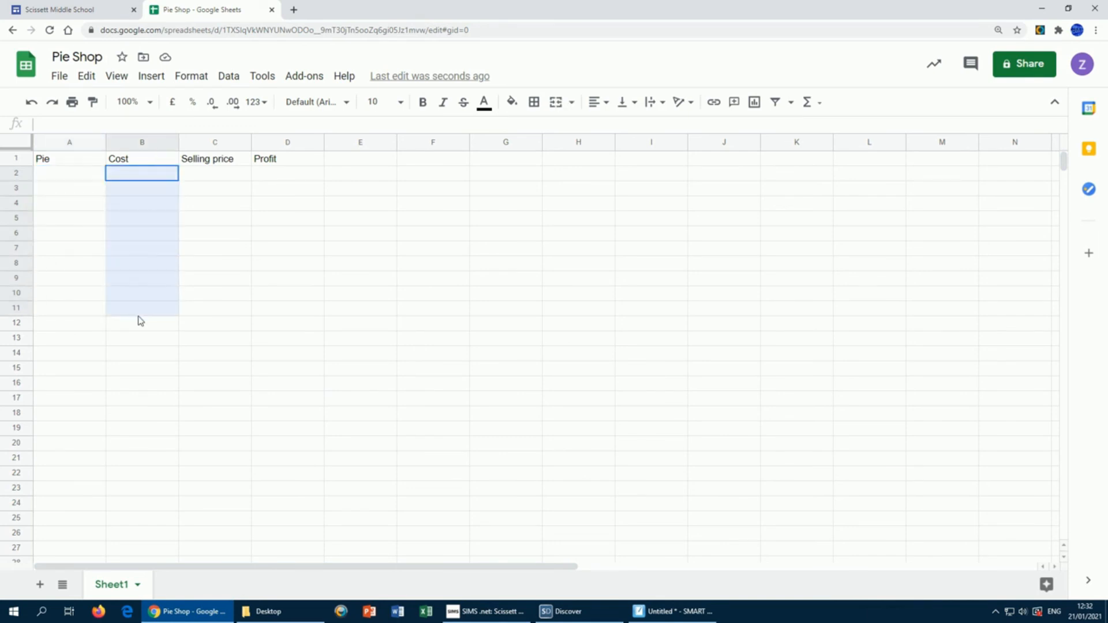
left_click(182, 81)
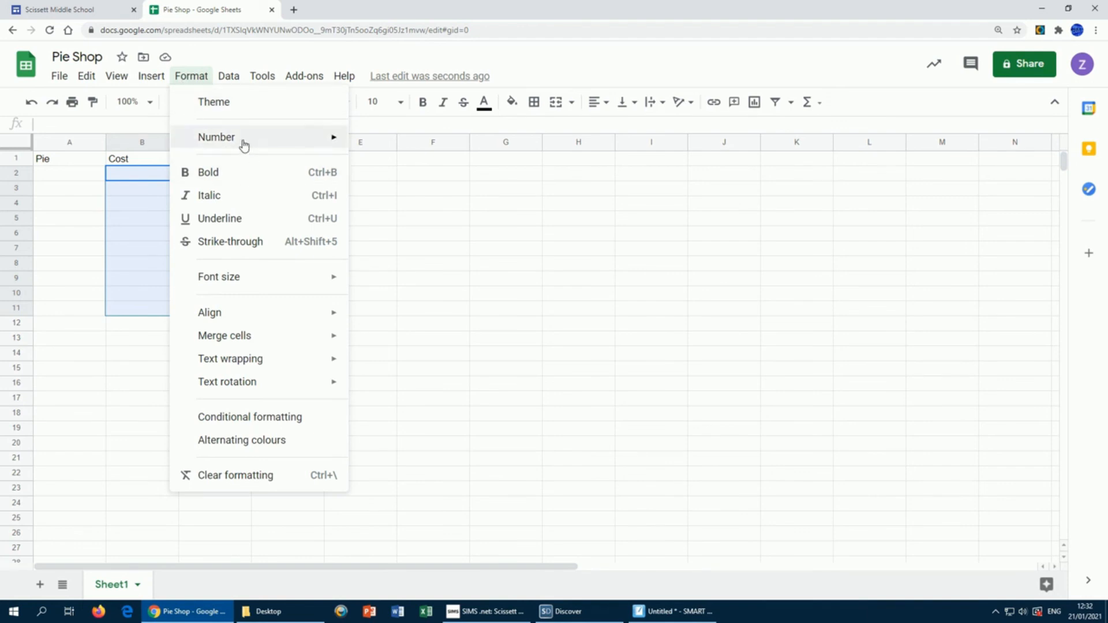
mouse_move(245, 145)
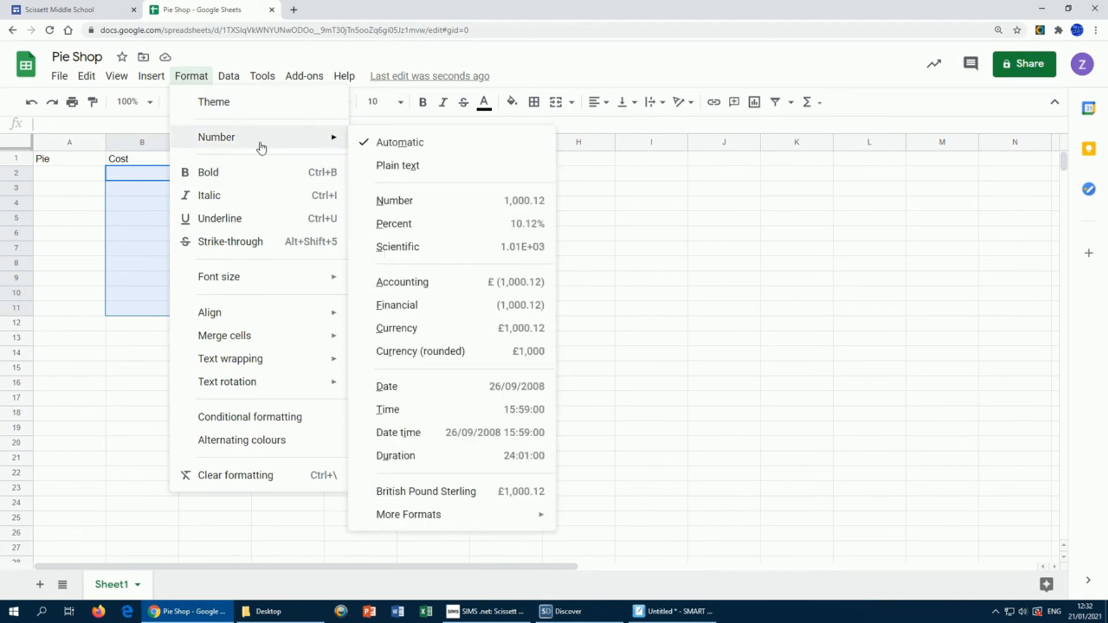
left_click(442, 500)
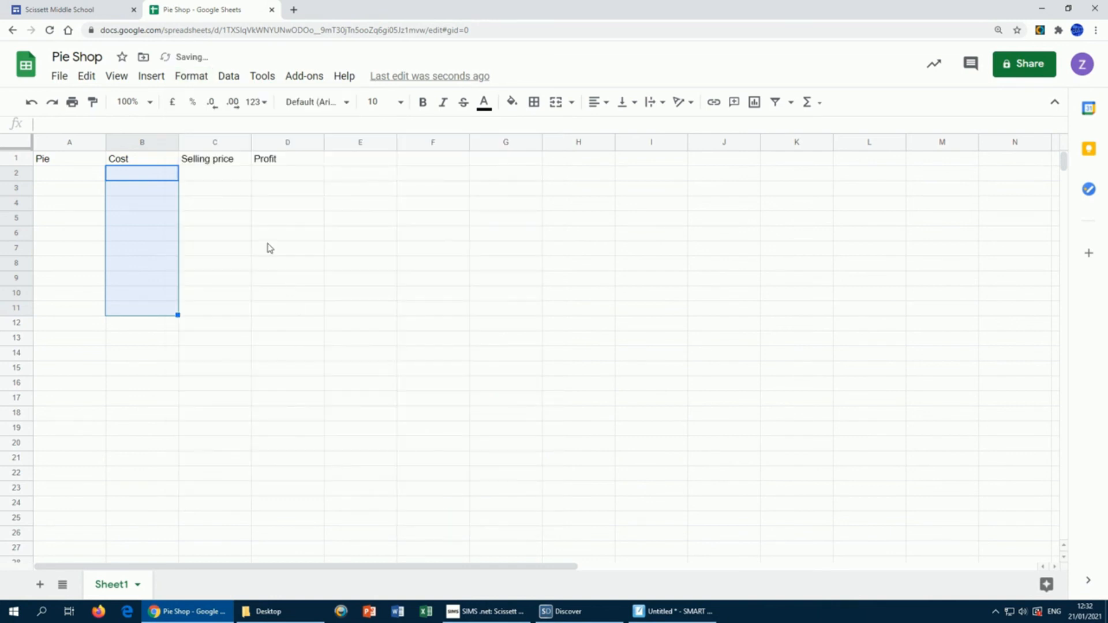
left_click_drag(211, 175, 206, 310)
left_click(189, 77)
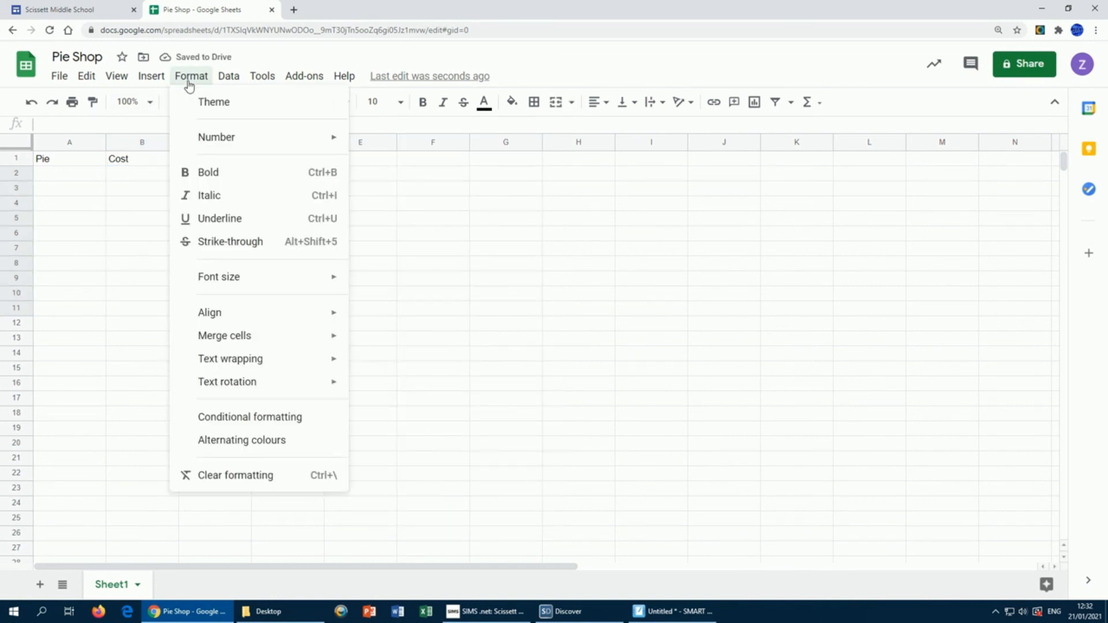
mouse_move(248, 143)
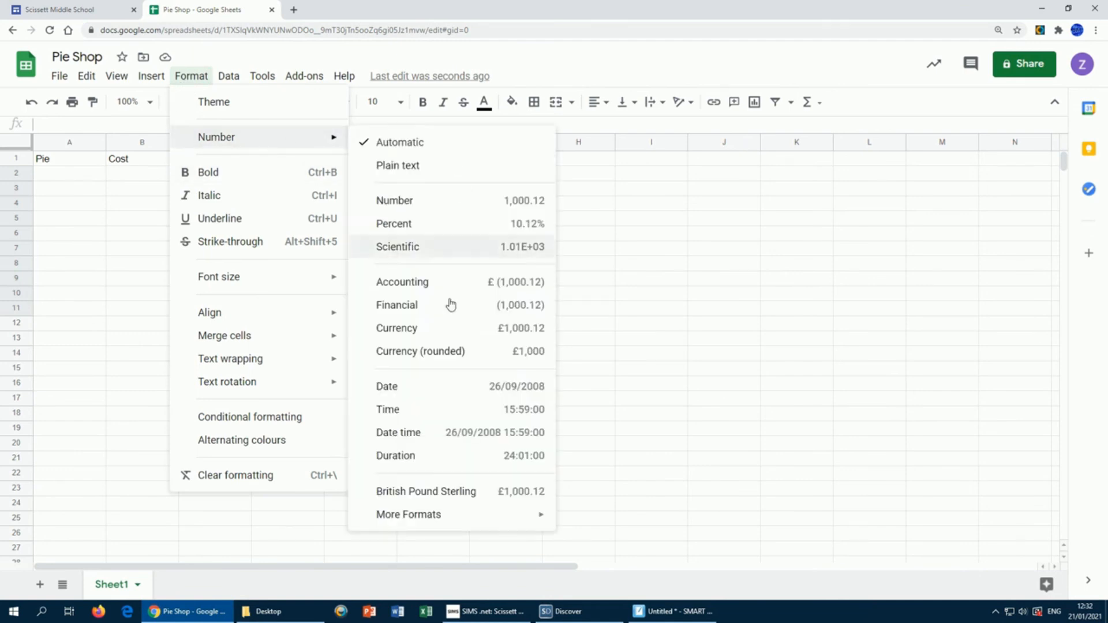
left_click(438, 490)
left_click(469, 309)
Step: Enter the profit formula =C2-B2 in cell D2
left_click(60, 177)
left_click(128, 180)
left_click(209, 175)
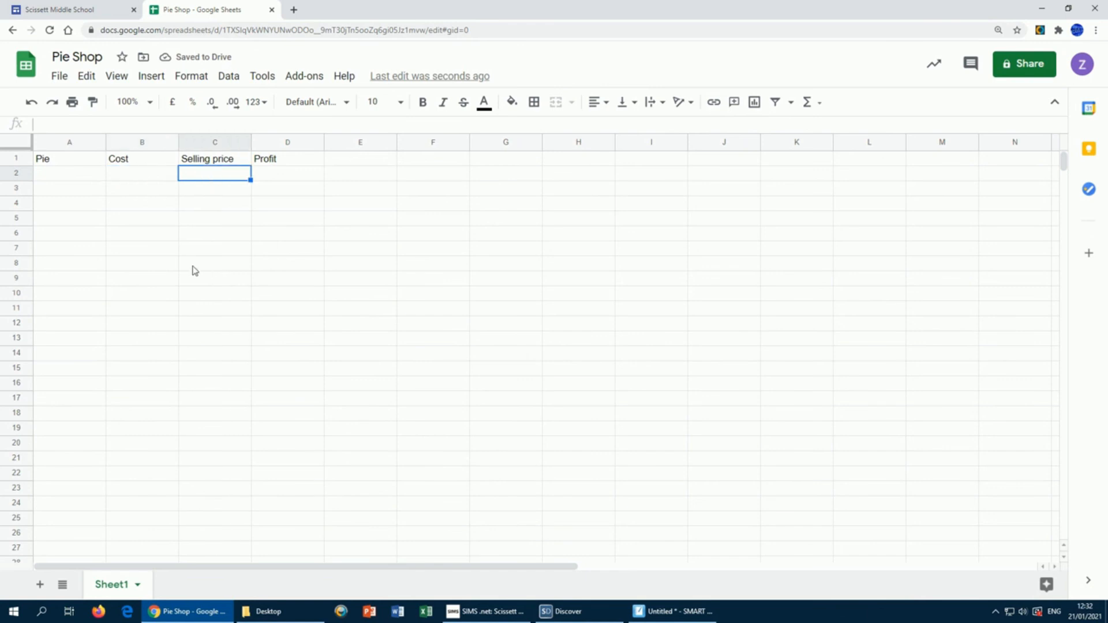
left_click(263, 179)
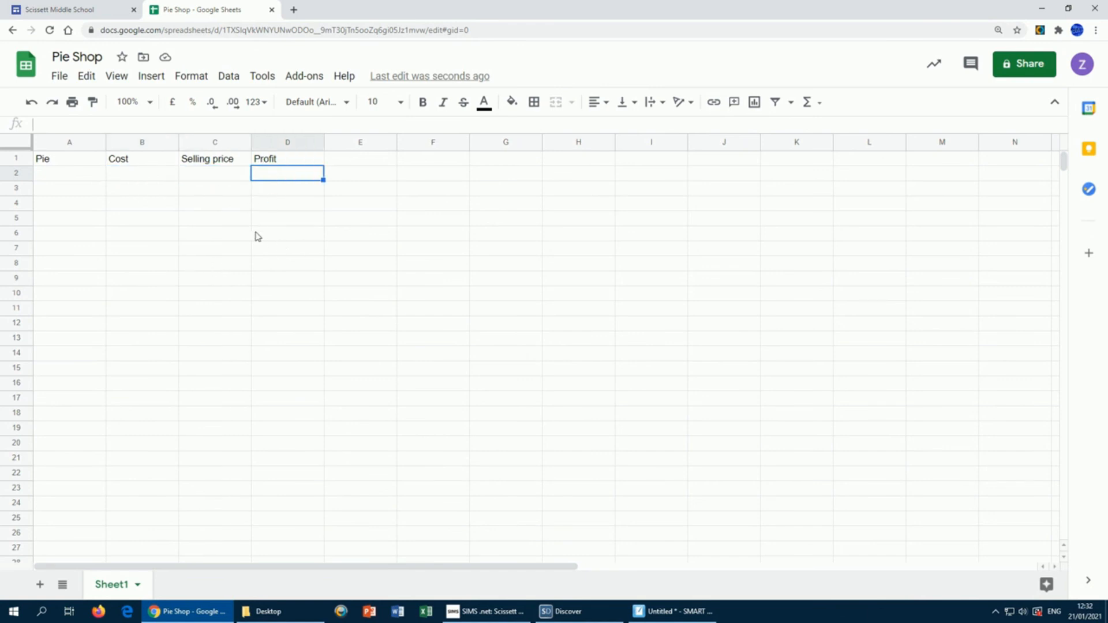
type("=")
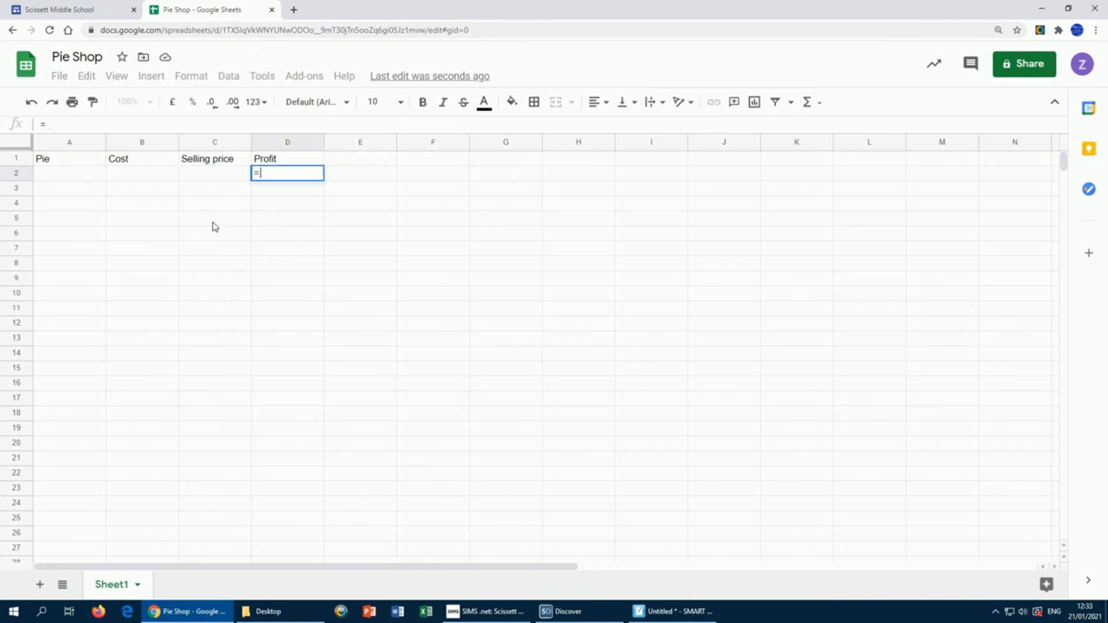
left_click(214, 179)
type("-")
left_click(137, 175)
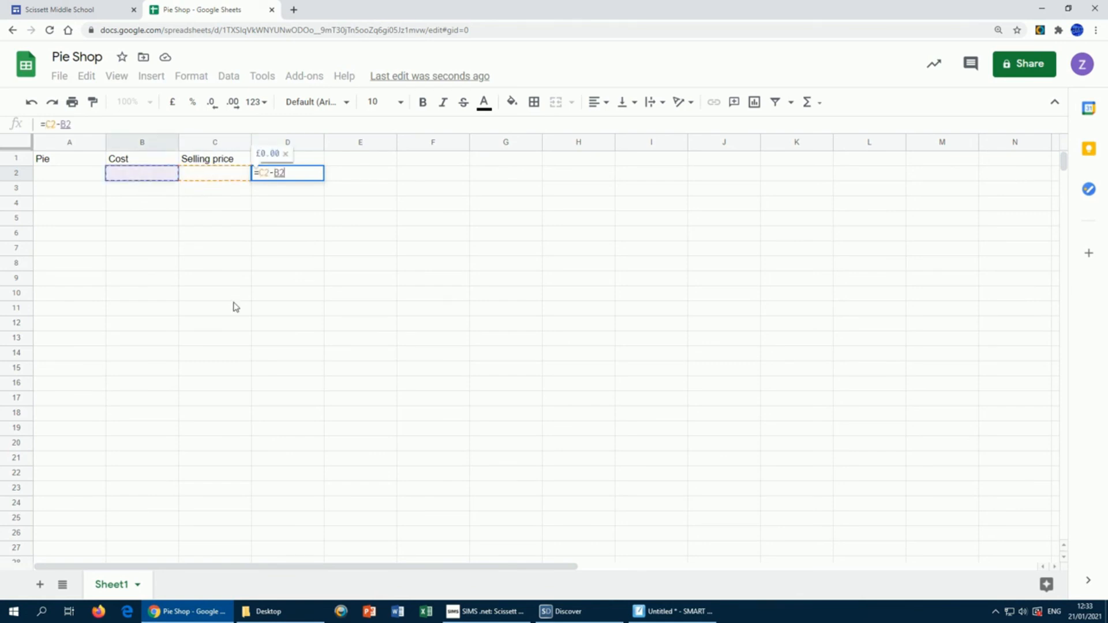
key("Return")
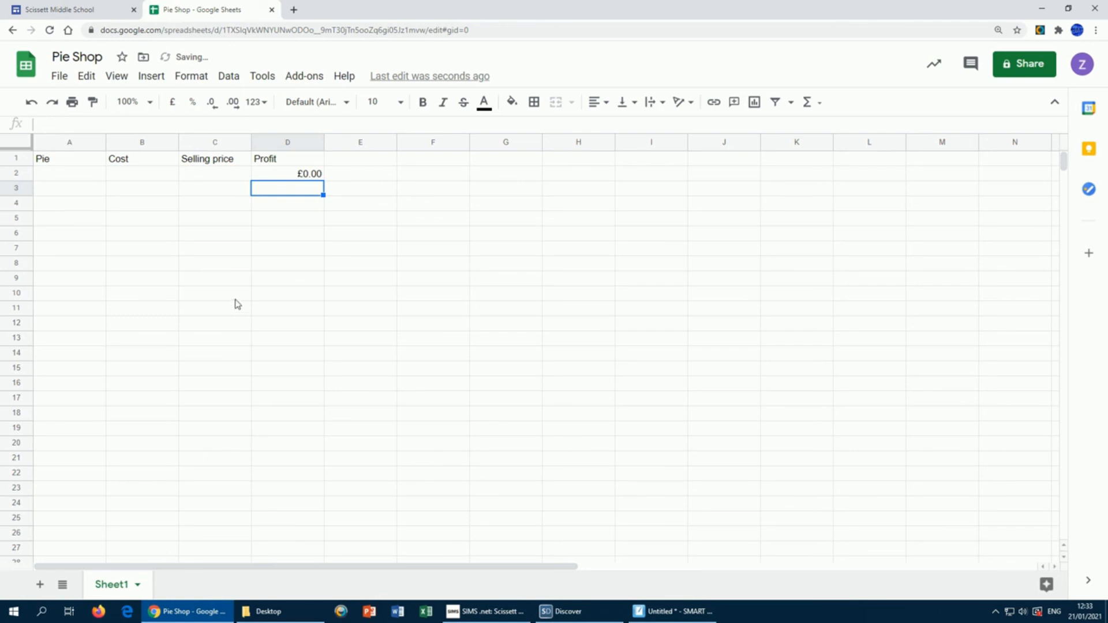